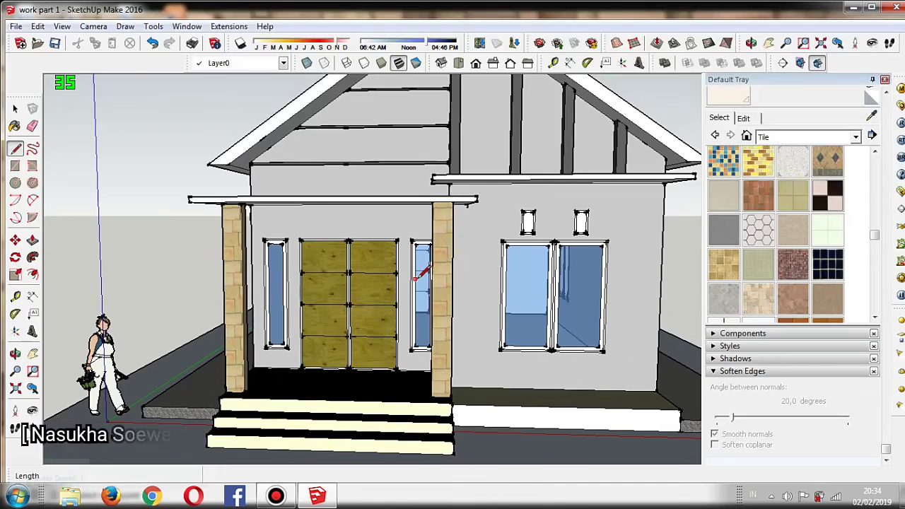
# - Draw the band's sides and top edge, from the left window corner up to the porch beam and down to the right window
pyautogui.scroll(3, 268, 244)
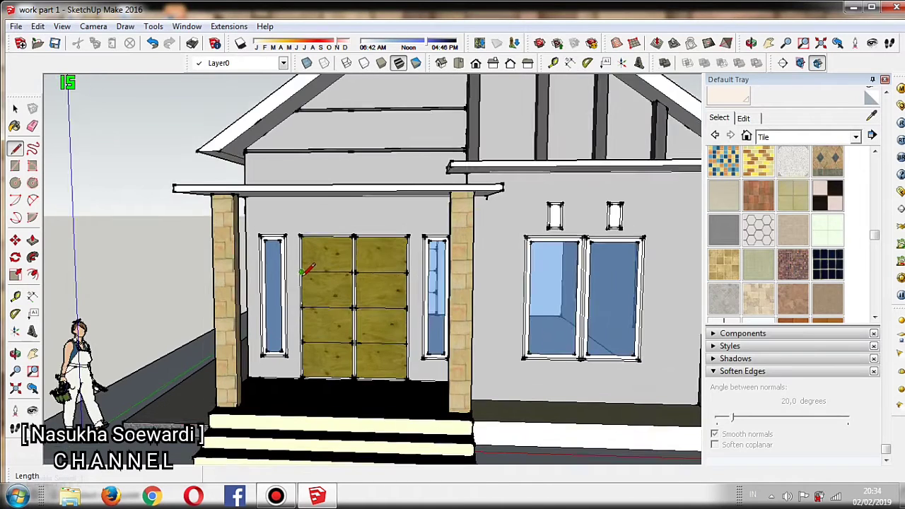
pyautogui.click(254, 229)
pyautogui.write('500')
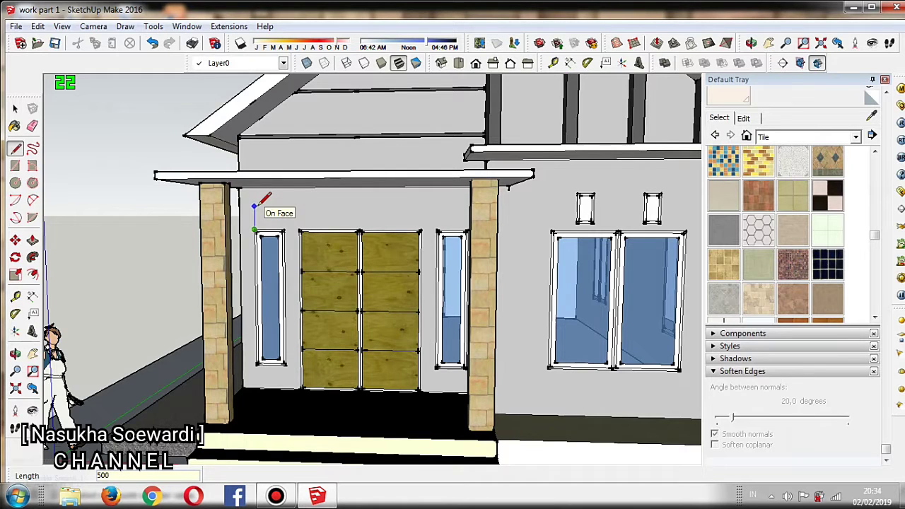
pyautogui.click(254, 206)
pyautogui.scroll(-1, 260, 206)
pyautogui.scroll(-1, 265, 210)
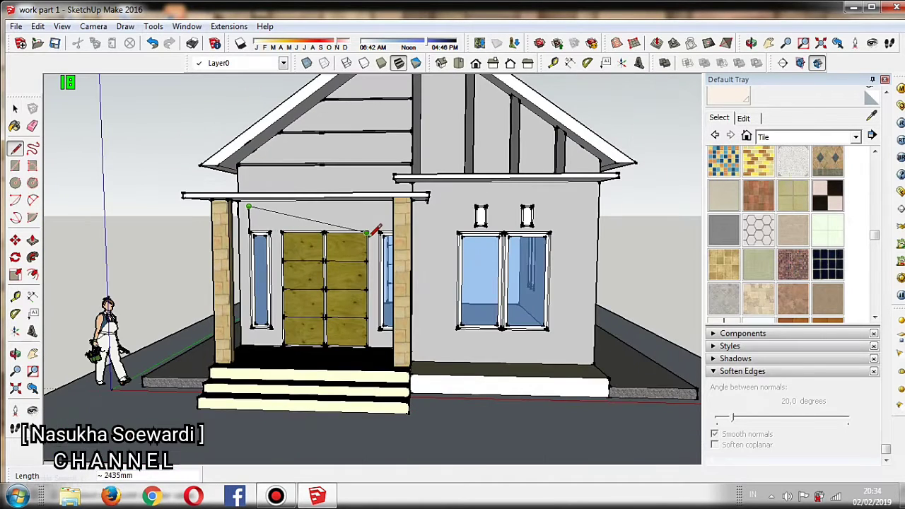
pyautogui.scroll(-1, 319, 220)
pyautogui.scroll(1, 381, 223)
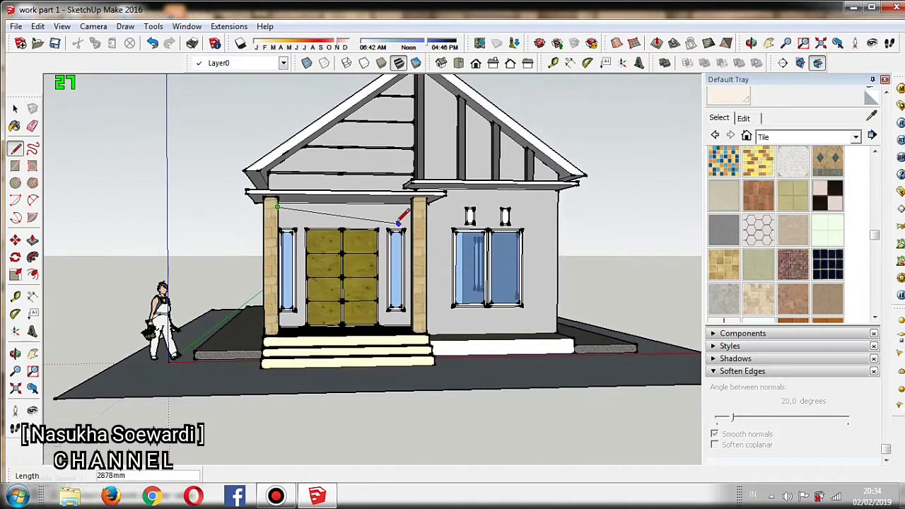
pyautogui.scroll(2, 399, 212)
pyautogui.scroll(-1, 399, 212)
pyautogui.scroll(1, 428, 226)
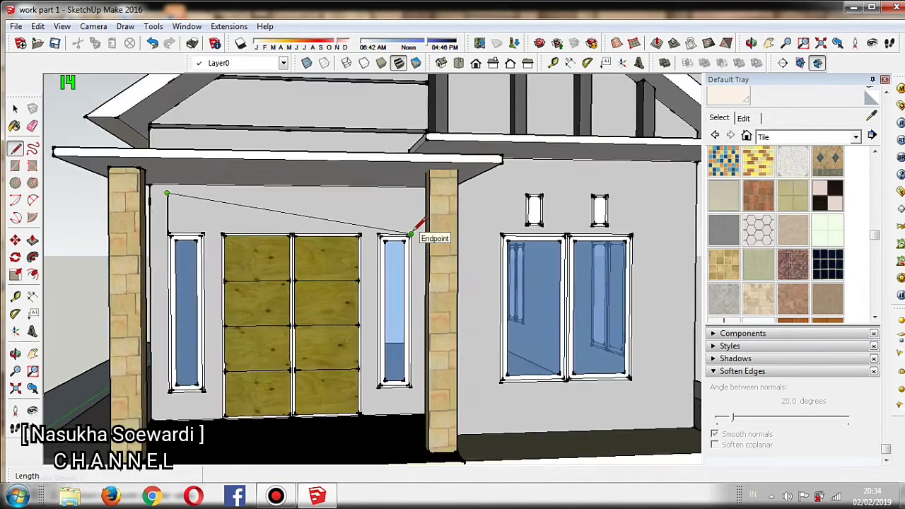
pyautogui.scroll(2, 414, 223)
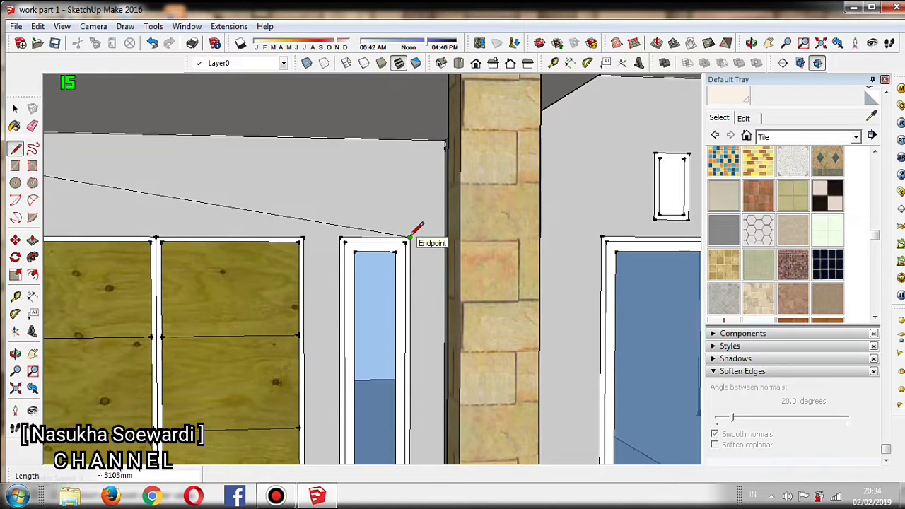
pyautogui.click(409, 157)
pyautogui.click(410, 236)
# - Draw a line along the tops of the windows and door to close the band's bottom edge
pyautogui.scroll(-3, 418, 202)
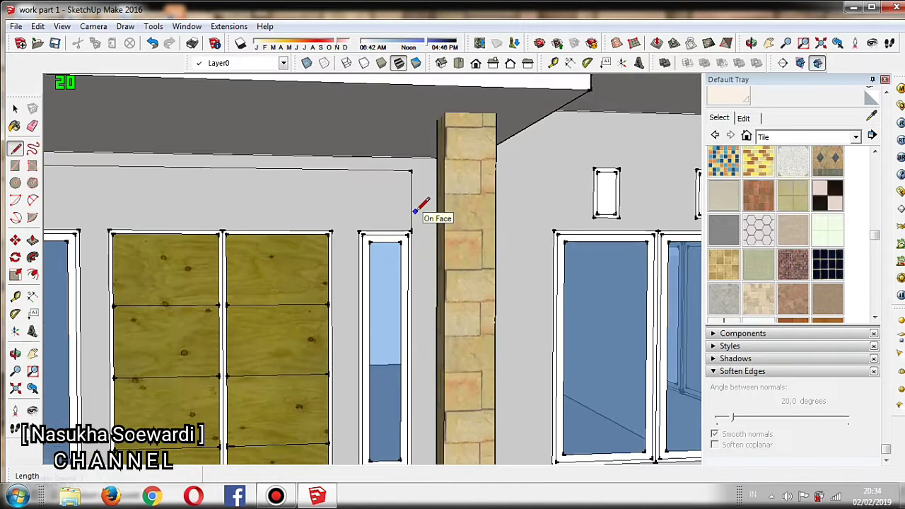
pyautogui.scroll(-2, 425, 208)
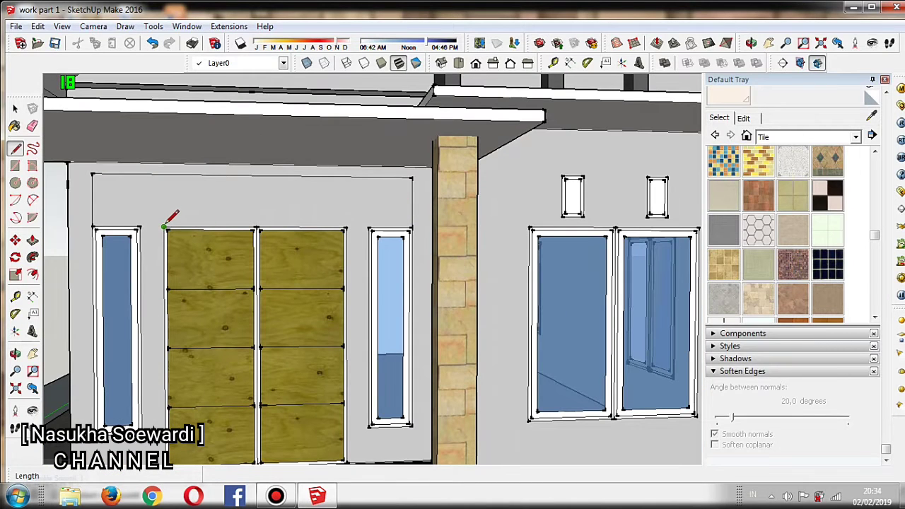
pyautogui.scroll(2, 165, 228)
pyautogui.click(164, 227)
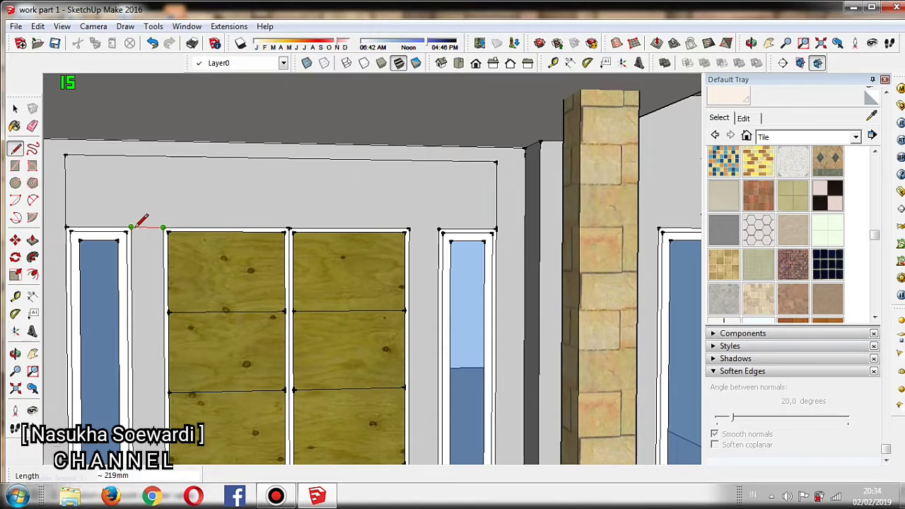
pyautogui.scroll(-2, 297, 235)
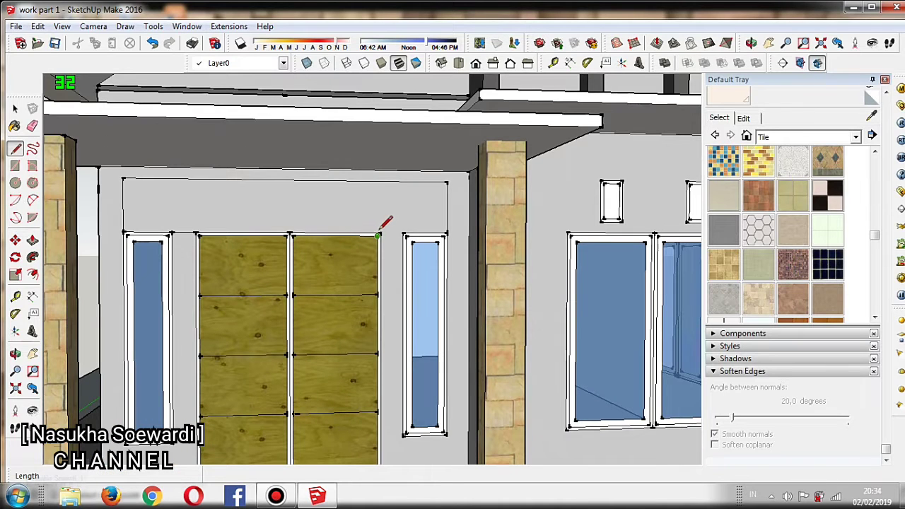
pyautogui.scroll(2, 387, 225)
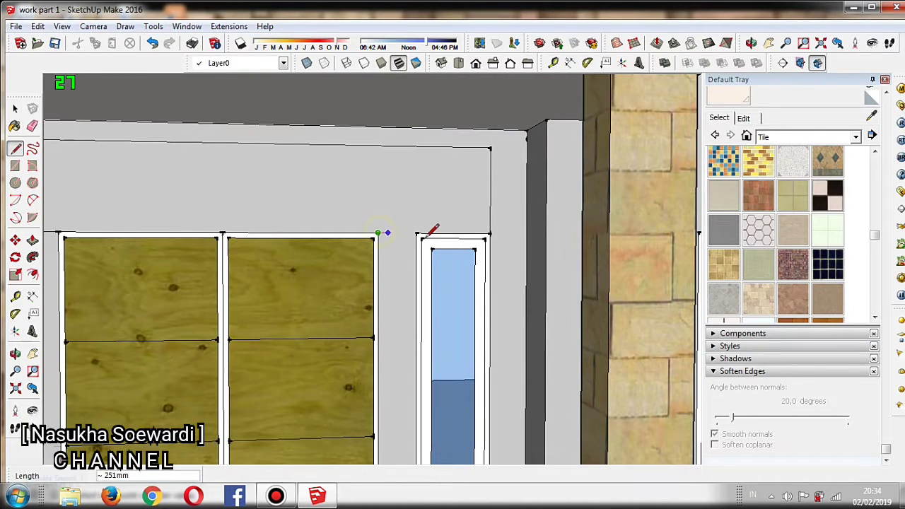
pyautogui.click(417, 232)
pyautogui.scroll(-2, 463, 203)
pyautogui.scroll(-2, 454, 198)
pyautogui.click(336, 225)
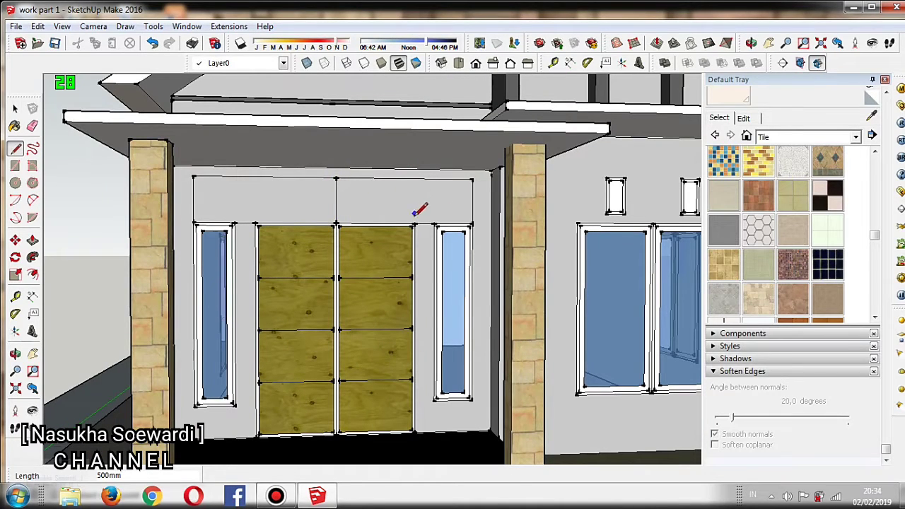
# - Draw vertical dividers between the band's top and bottom edges across the right and middle sections
pyautogui.click(415, 179)
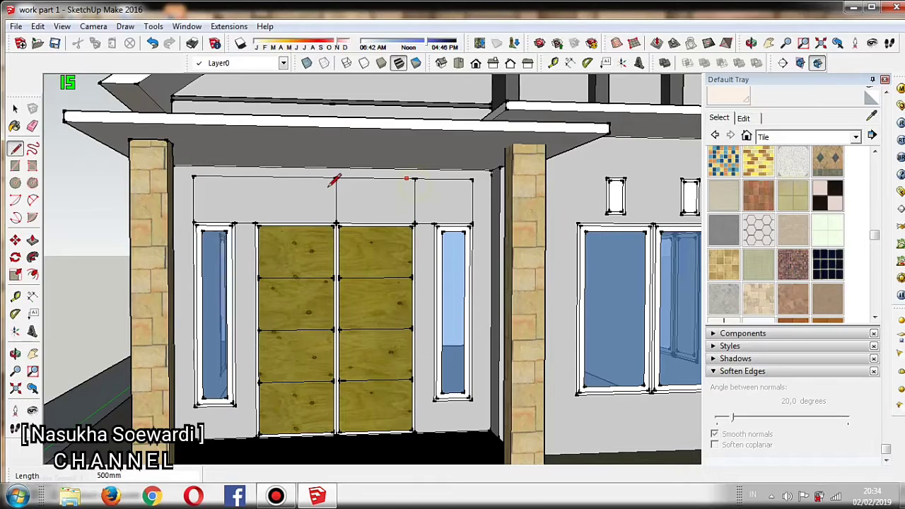
pyautogui.click(255, 224)
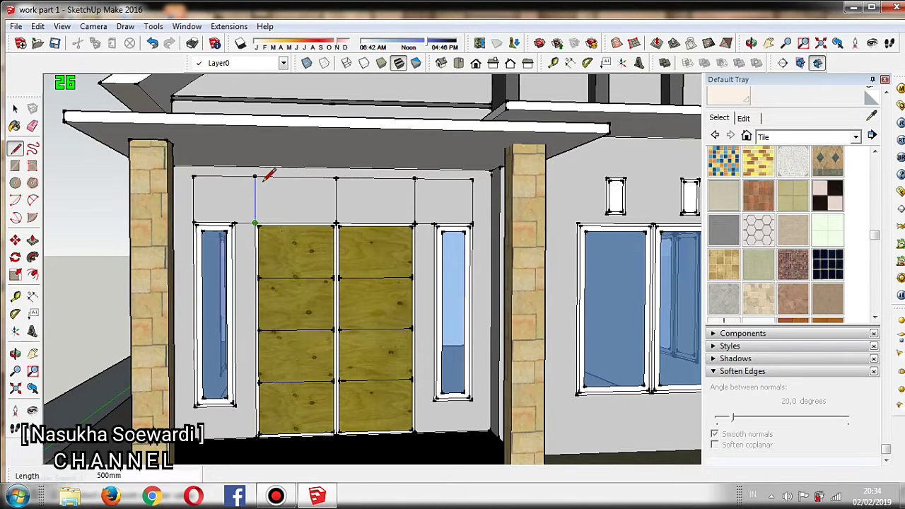
pyautogui.click(255, 177)
pyautogui.click(434, 225)
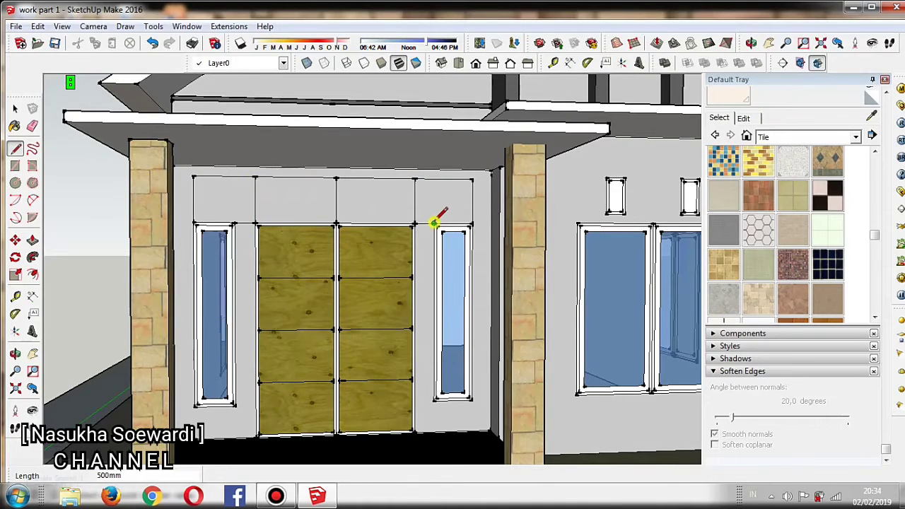
pyautogui.click(434, 178)
pyautogui.click(454, 178)
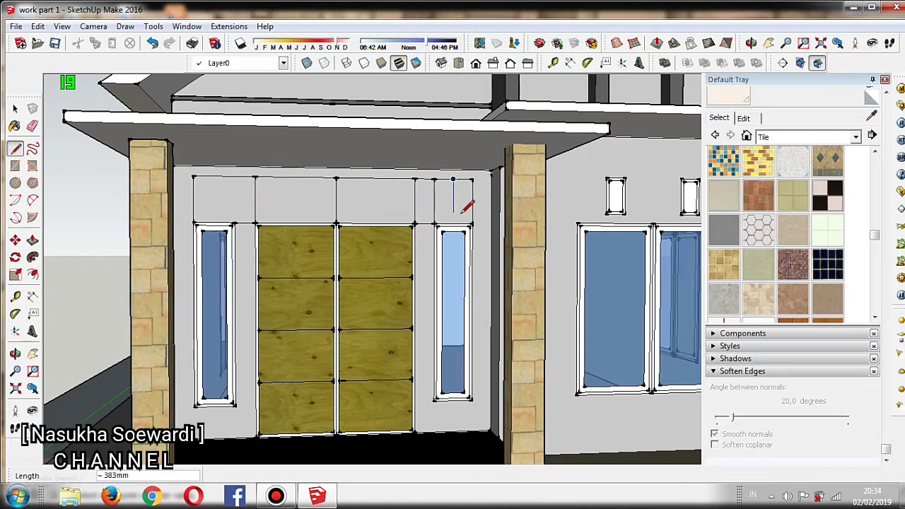
pyautogui.scroll(2, 461, 187)
pyautogui.click(464, 176)
pyautogui.click(465, 234)
pyautogui.click(438, 176)
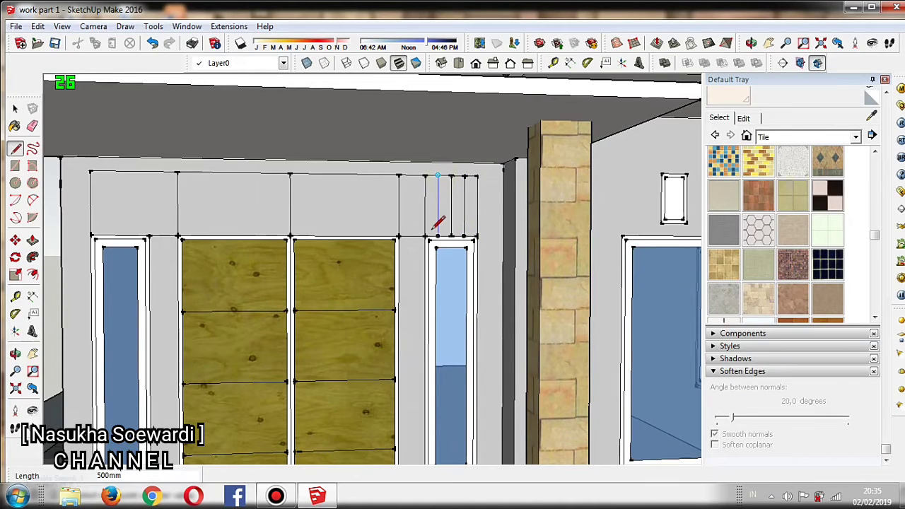
pyautogui.click(438, 234)
pyautogui.click(345, 235)
pyautogui.click(345, 175)
pyautogui.click(370, 175)
pyautogui.click(371, 235)
pyautogui.click(317, 174)
pyautogui.click(318, 235)
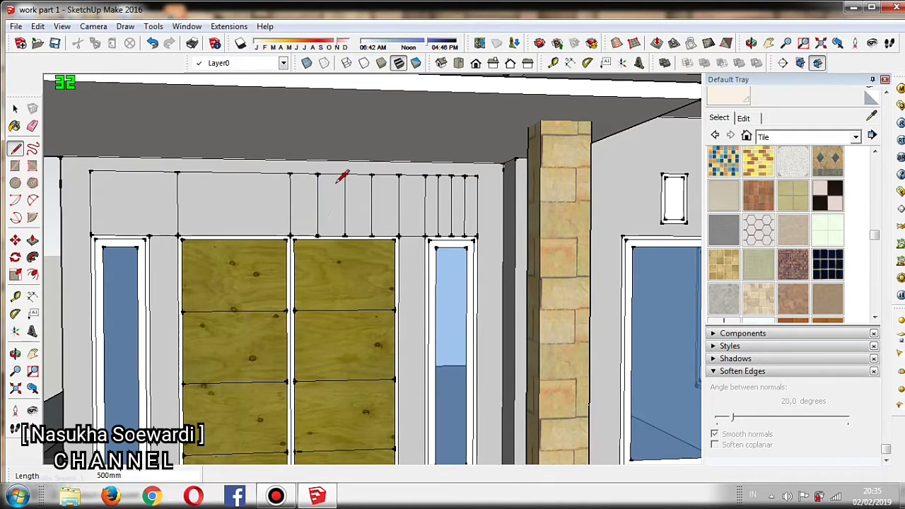
pyautogui.click(332, 175)
pyautogui.click(331, 235)
pyautogui.click(358, 174)
pyautogui.click(358, 235)
# - Add more vertical dividers above the door panels and left window, filling the band with narrow slats
pyautogui.click(234, 172)
pyautogui.click(234, 235)
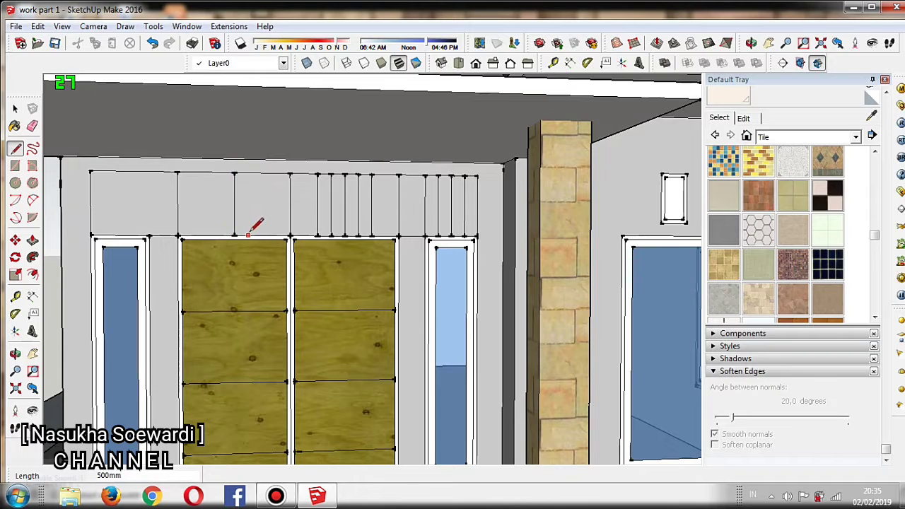
pyautogui.click(261, 235)
pyautogui.click(261, 175)
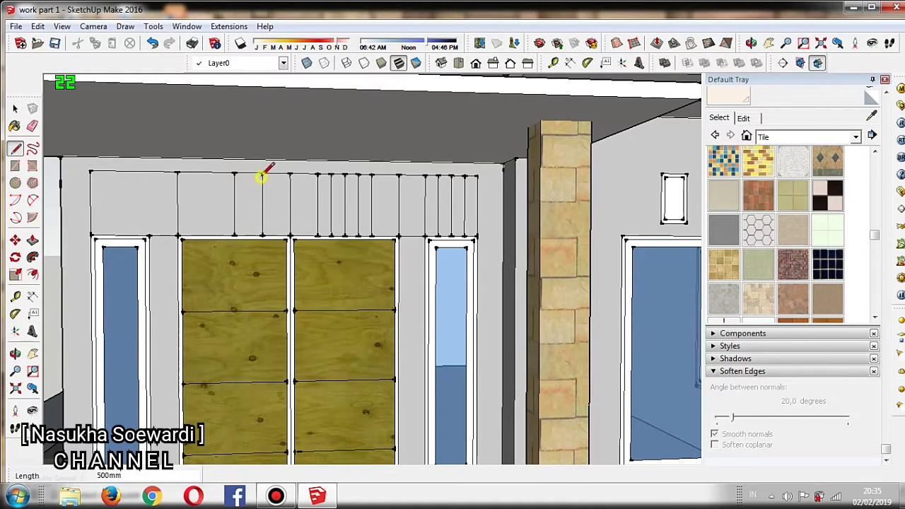
pyautogui.click(205, 173)
pyautogui.click(206, 235)
pyautogui.click(149, 235)
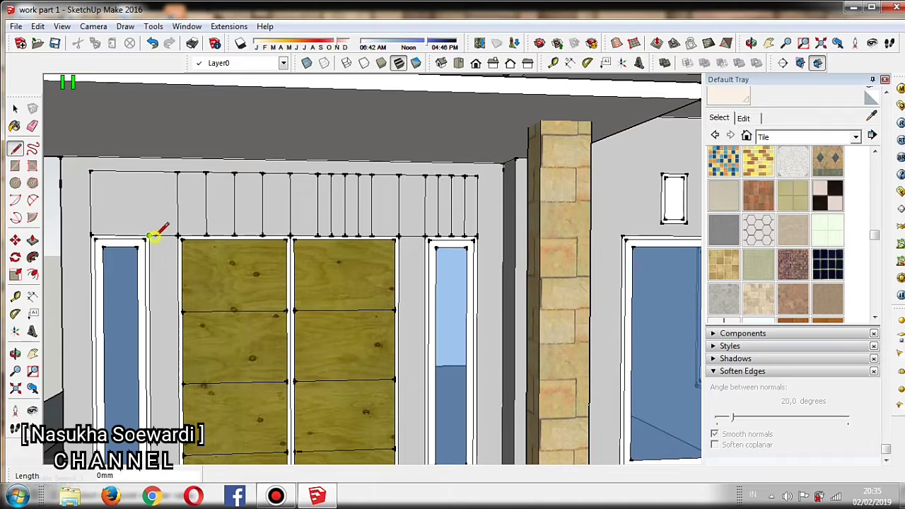
pyautogui.click(149, 172)
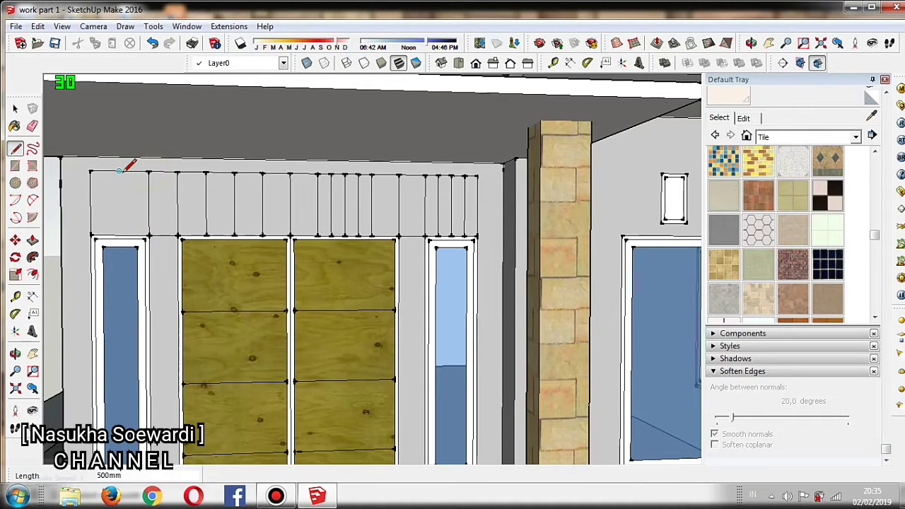
pyautogui.click(120, 171)
pyautogui.click(119, 234)
pyautogui.click(134, 234)
pyautogui.click(130, 175)
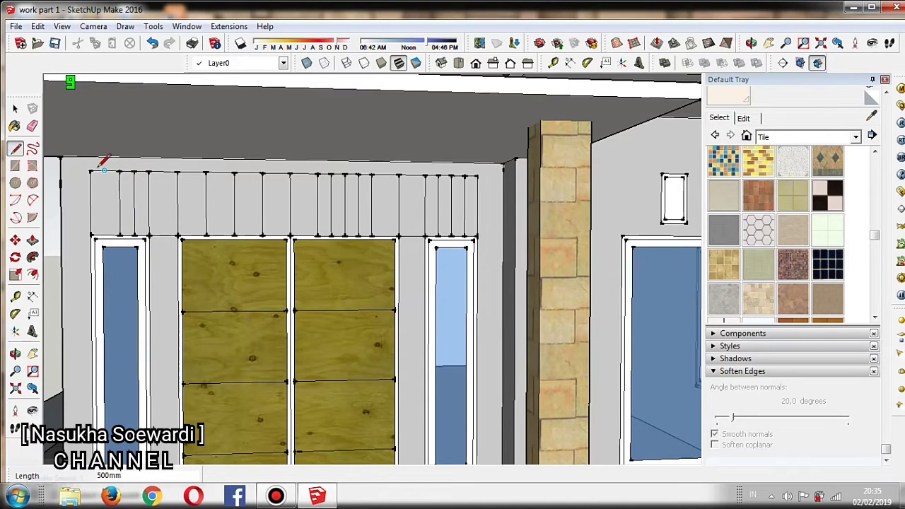
pyautogui.click(113, 173)
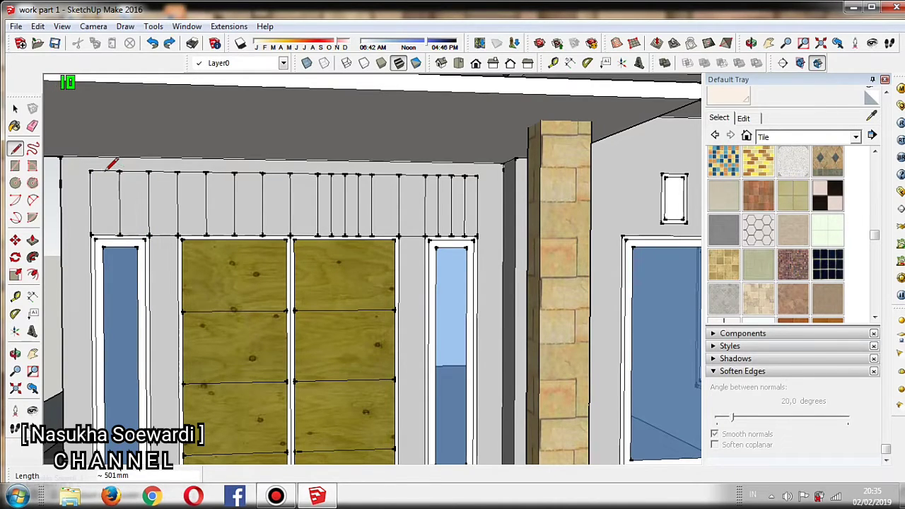
pyautogui.click(104, 170)
pyautogui.click(105, 234)
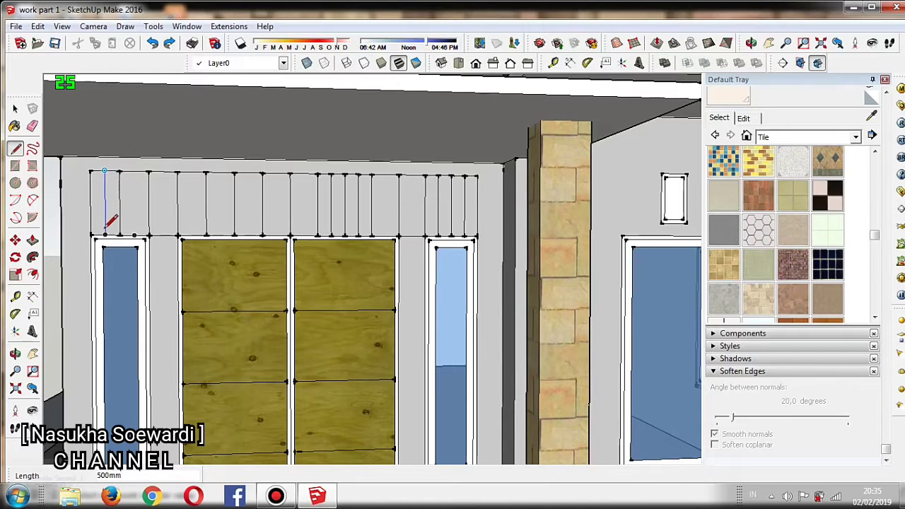
pyautogui.click(192, 234)
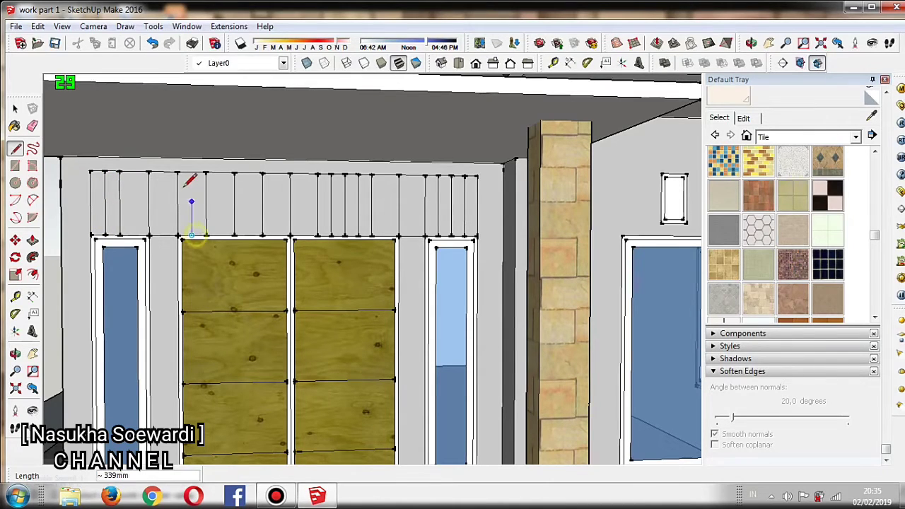
pyautogui.click(220, 171)
pyautogui.click(220, 234)
pyautogui.click(247, 234)
pyautogui.click(247, 174)
pyautogui.click(276, 172)
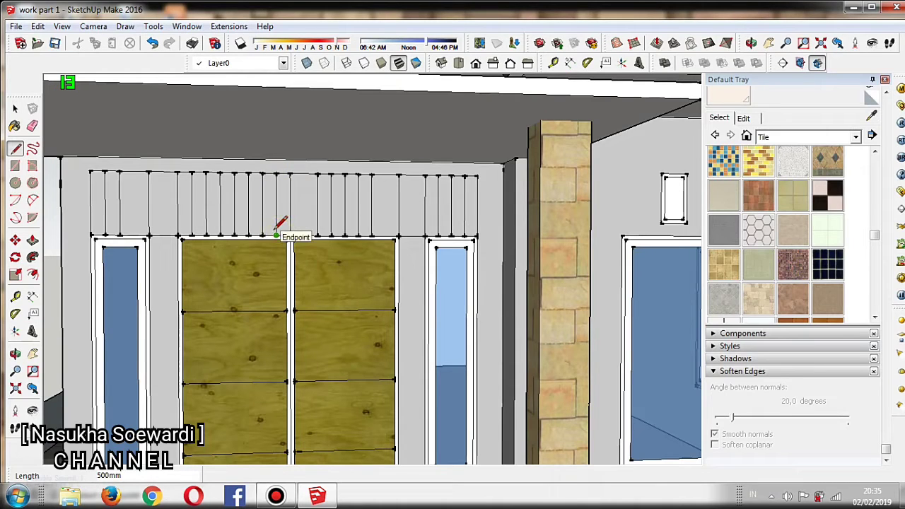
pyautogui.click(276, 234)
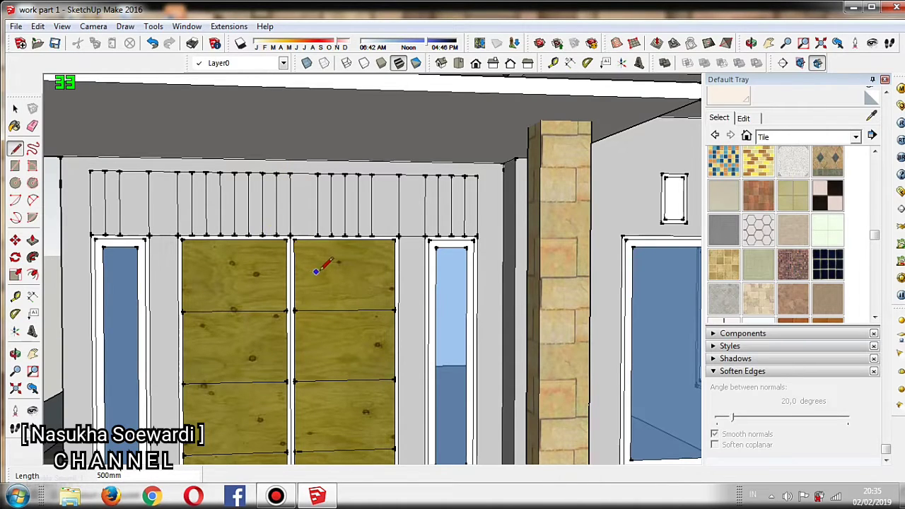
pyautogui.click(306, 234)
pyautogui.click(306, 174)
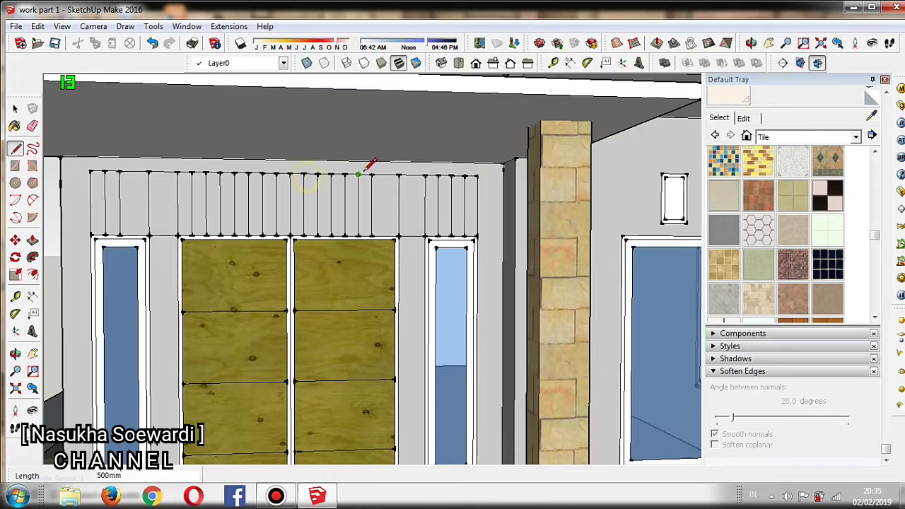
pyautogui.click(386, 173)
pyautogui.click(386, 234)
pyautogui.click(32, 126)
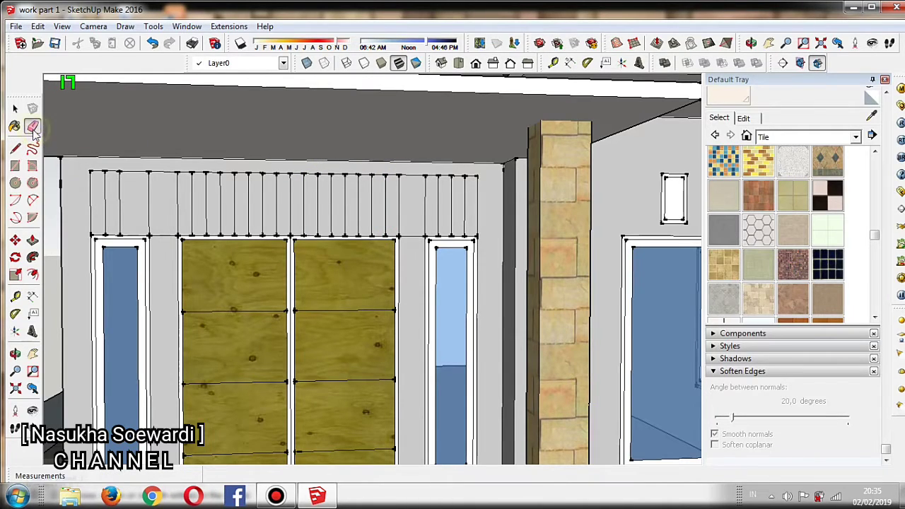
# - Erase extra slat edges at the band's right and left ends, redrawing one vertical edge removed by mistake
pyautogui.click(413, 175)
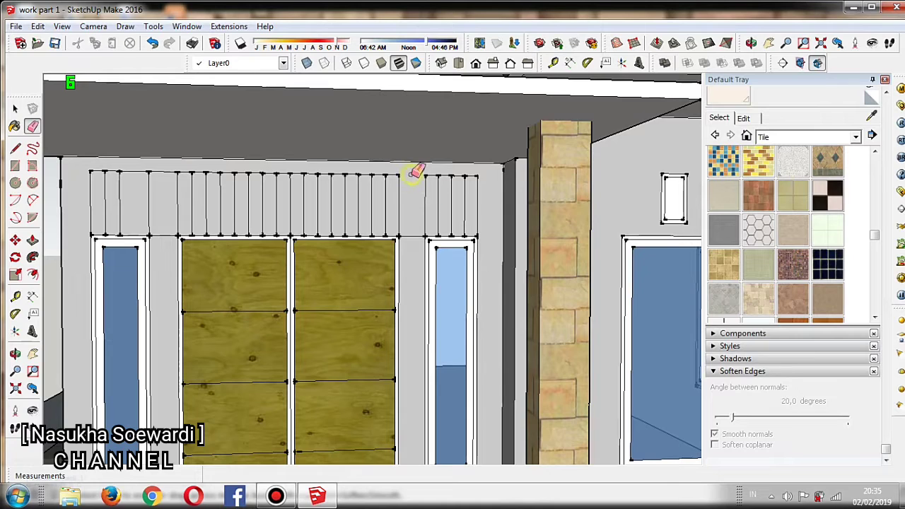
pyautogui.click(413, 234)
pyautogui.moveTo(429, 176)
pyautogui.mouseDown()
pyautogui.moveTo(428, 186)
pyautogui.moveTo(474, 177)
pyautogui.mouseUp()
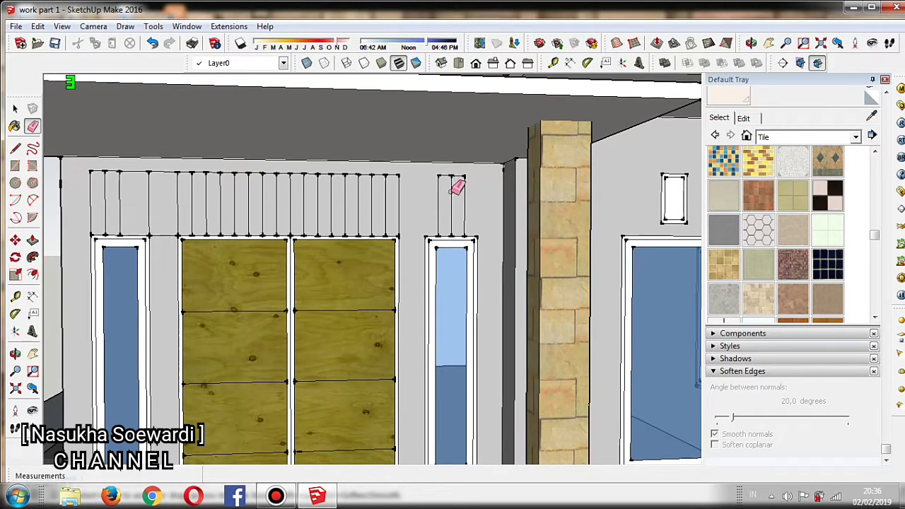
pyautogui.click(450, 191)
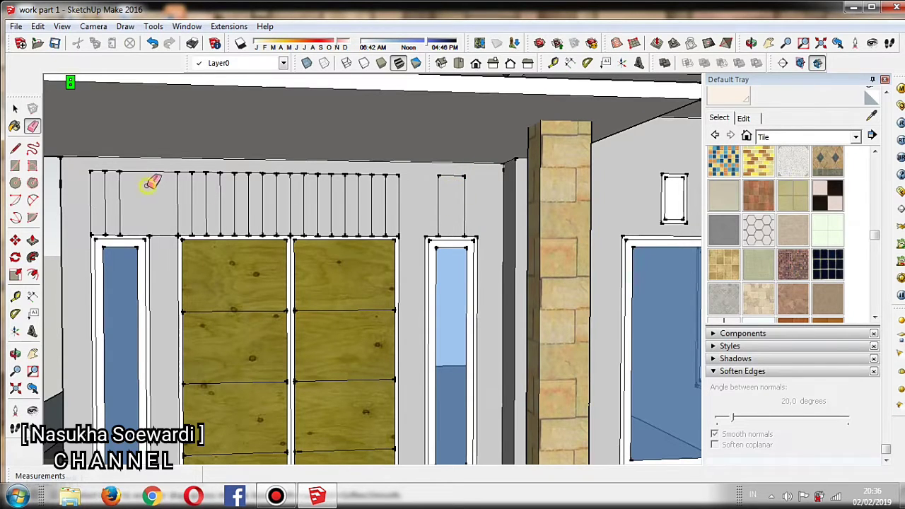
pyautogui.click(152, 43)
pyautogui.click(15, 148)
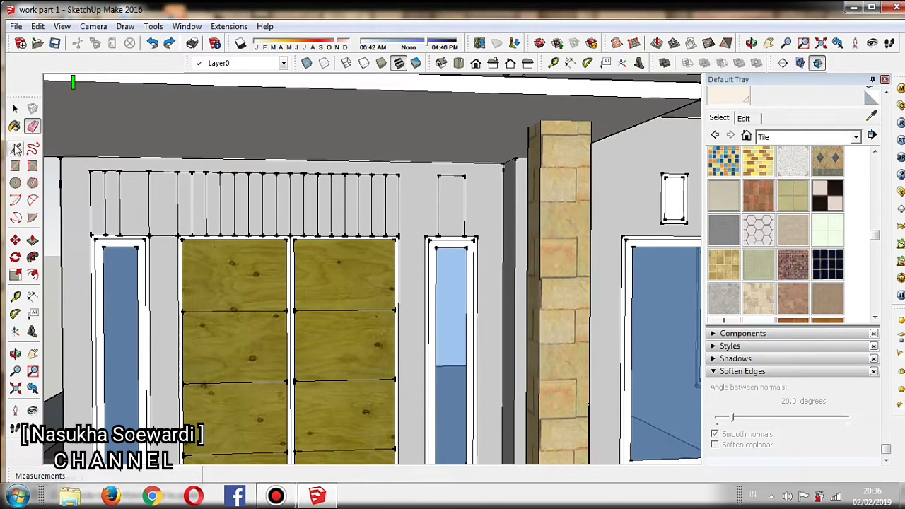
pyautogui.click(133, 171)
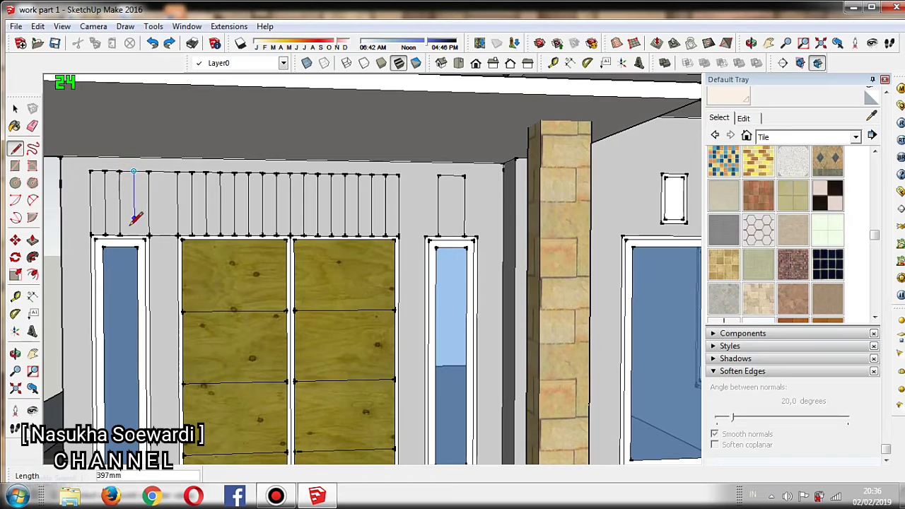
pyautogui.click(134, 235)
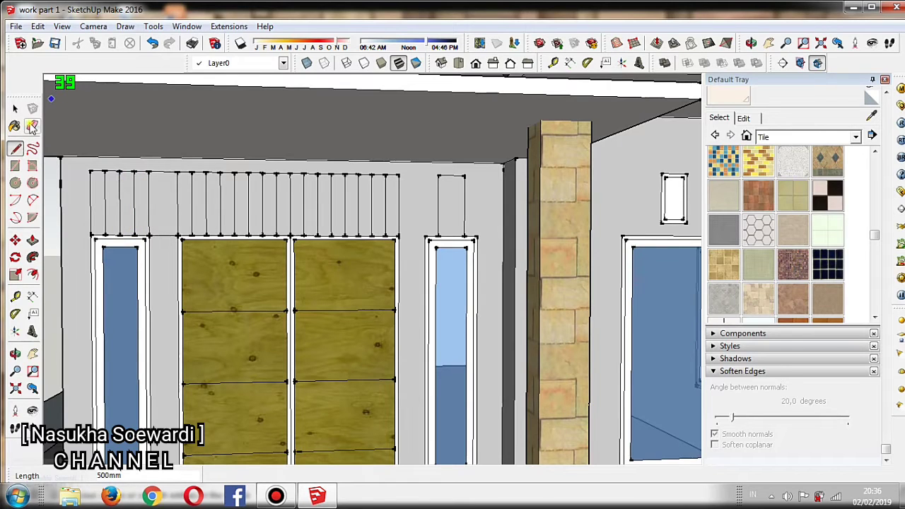
pyautogui.click(31, 126)
pyautogui.click(91, 177)
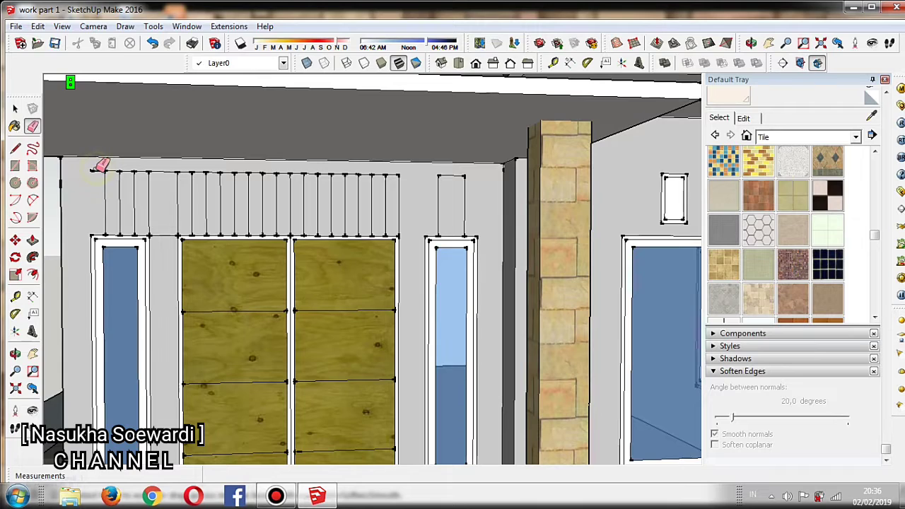
pyautogui.click(142, 171)
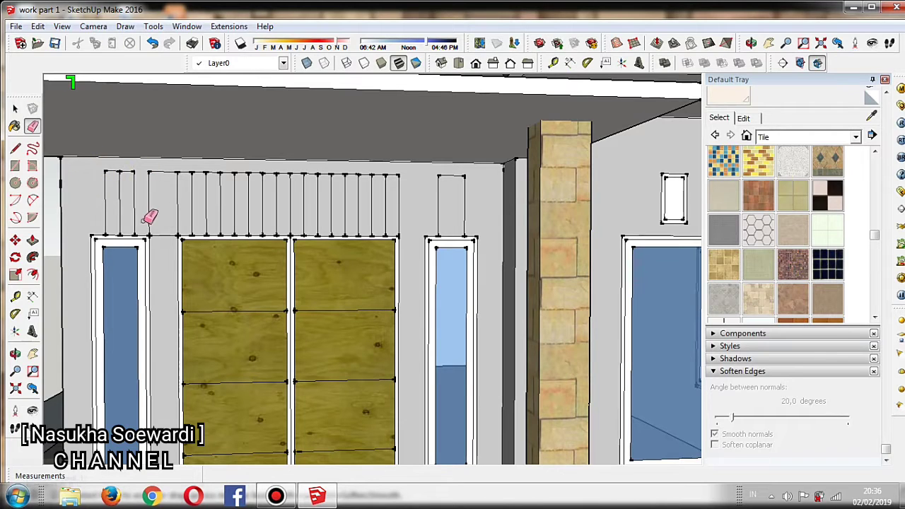
pyautogui.moveTo(166, 178); pyautogui.dragTo(164, 227)
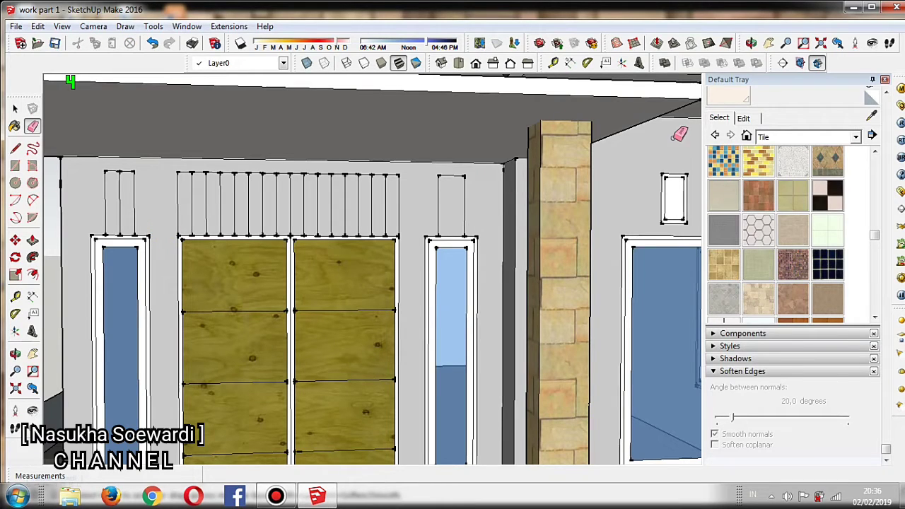
# - Erase the surplus vertical lines and short top segments above the door, leaving separate narrow fins
pyautogui.click(290, 193)
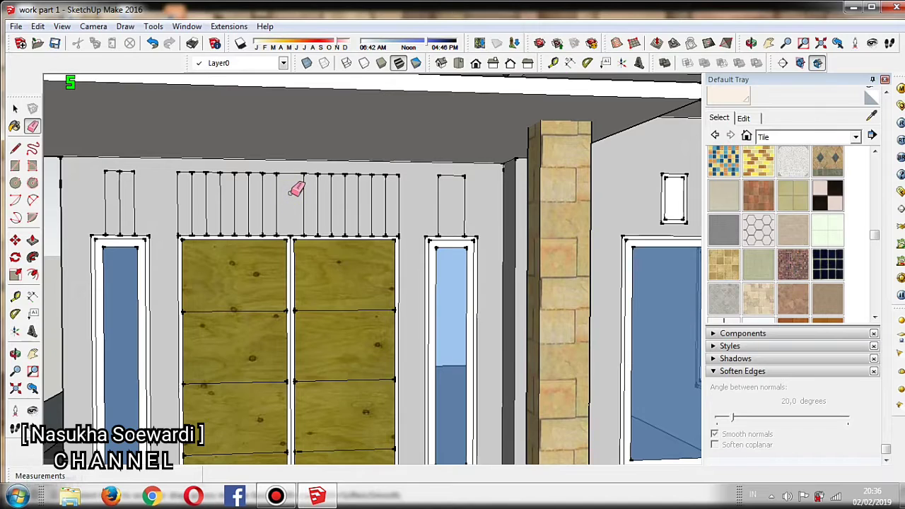
pyautogui.click(336, 193)
pyautogui.click(372, 194)
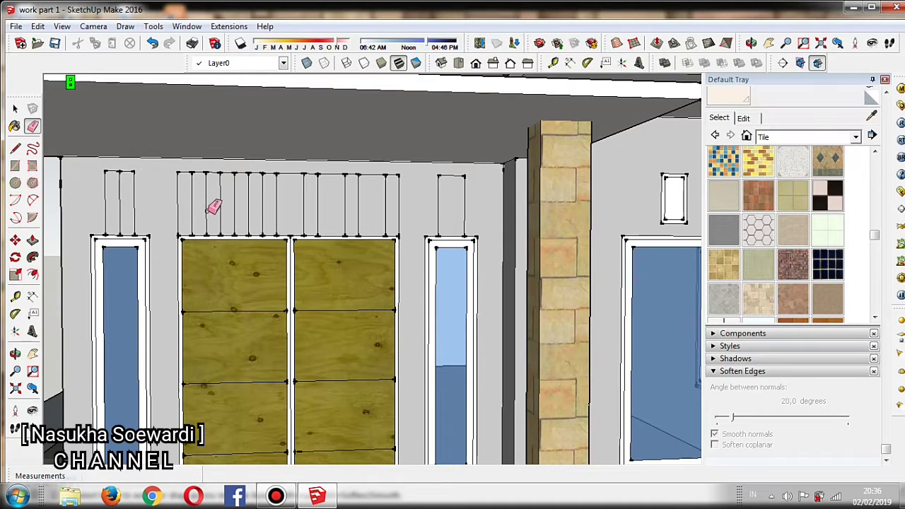
pyautogui.click(207, 207)
pyautogui.click(249, 204)
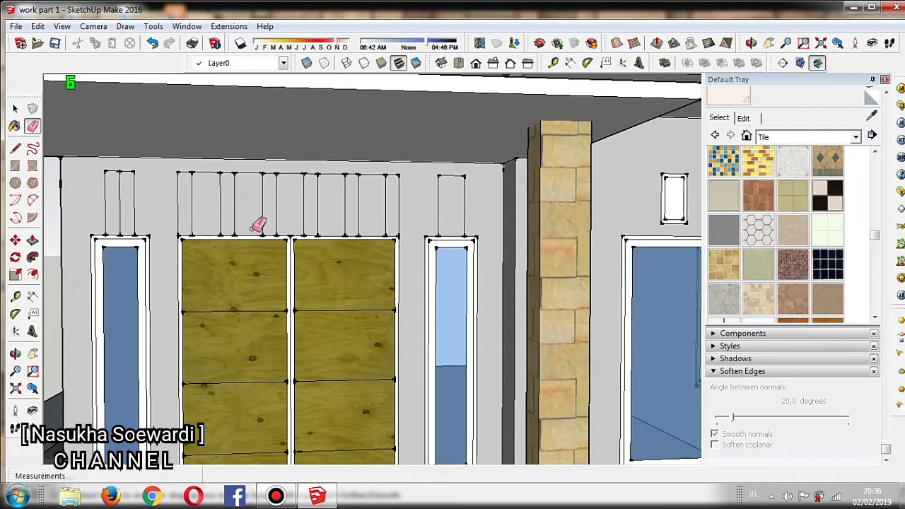
pyautogui.moveTo(270, 170)
pyautogui.mouseDown()
pyautogui.moveTo(228, 155)
pyautogui.moveTo(186, 169)
pyautogui.moveTo(185, 187)
pyautogui.mouseUp()
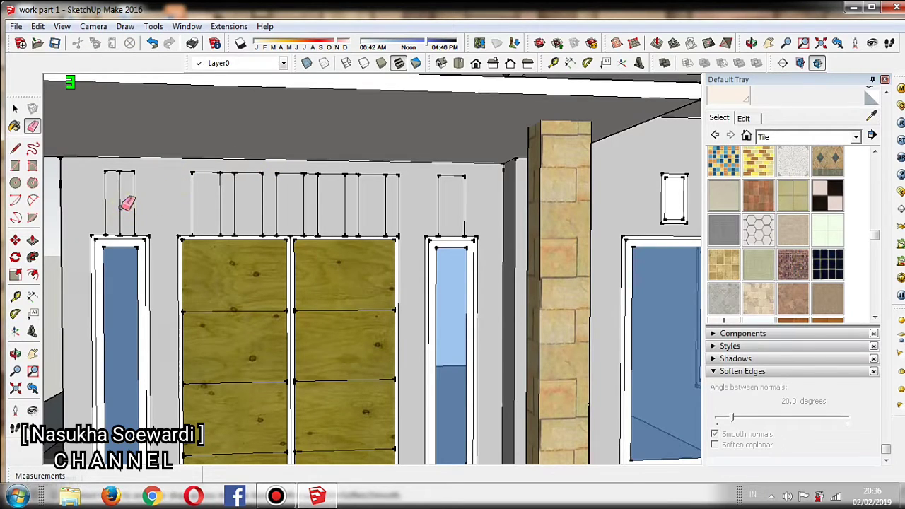
pyautogui.moveTo(124, 207); pyautogui.dragTo(117, 205)
pyautogui.click(226, 173)
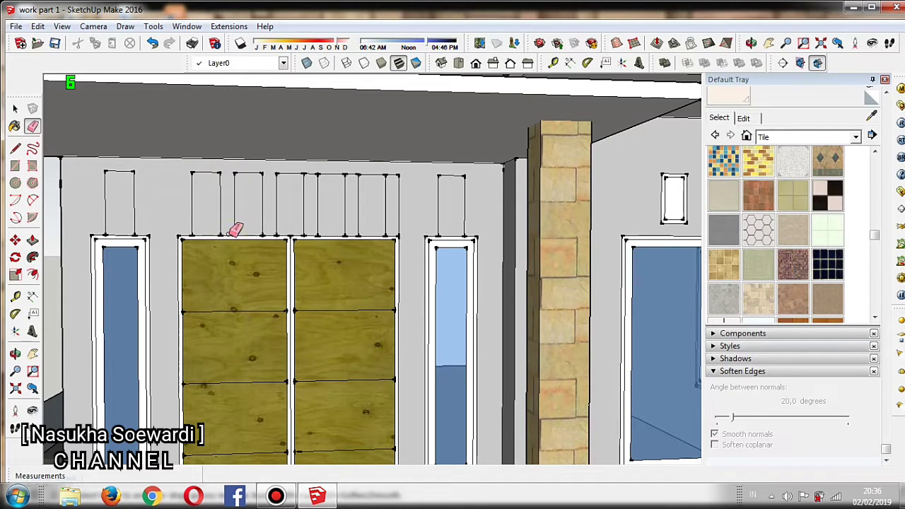
pyautogui.click(313, 174)
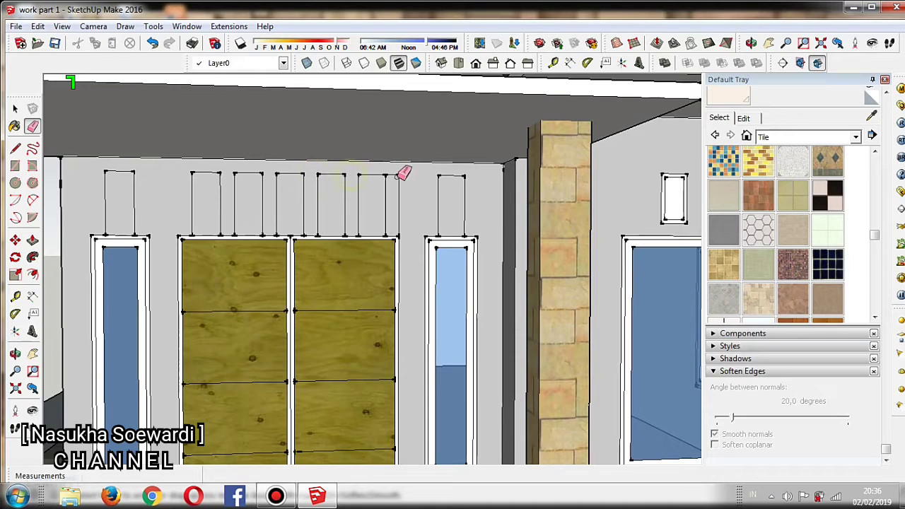
pyautogui.click(393, 175)
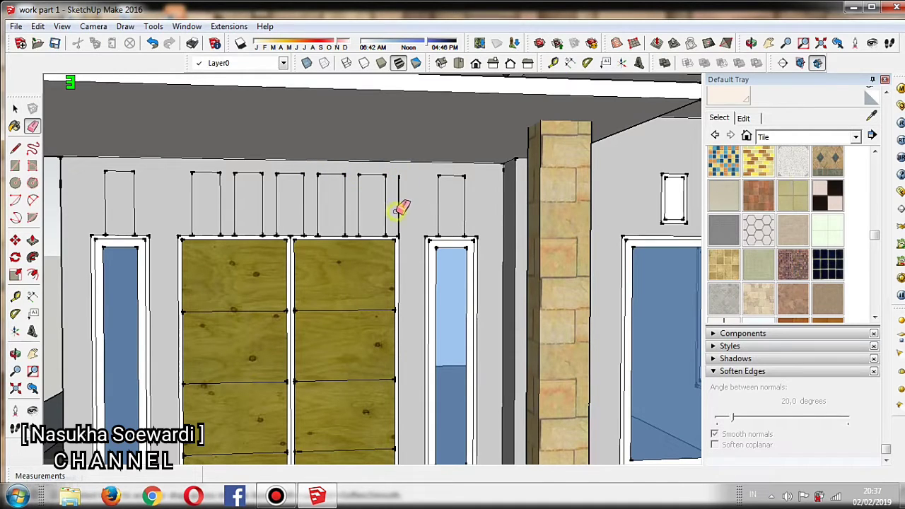
pyautogui.click(399, 219)
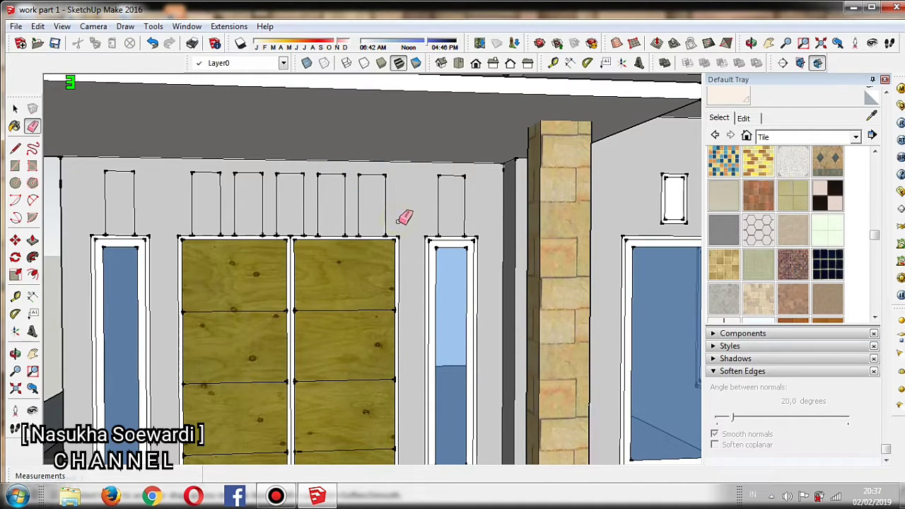
pyautogui.click(15, 149)
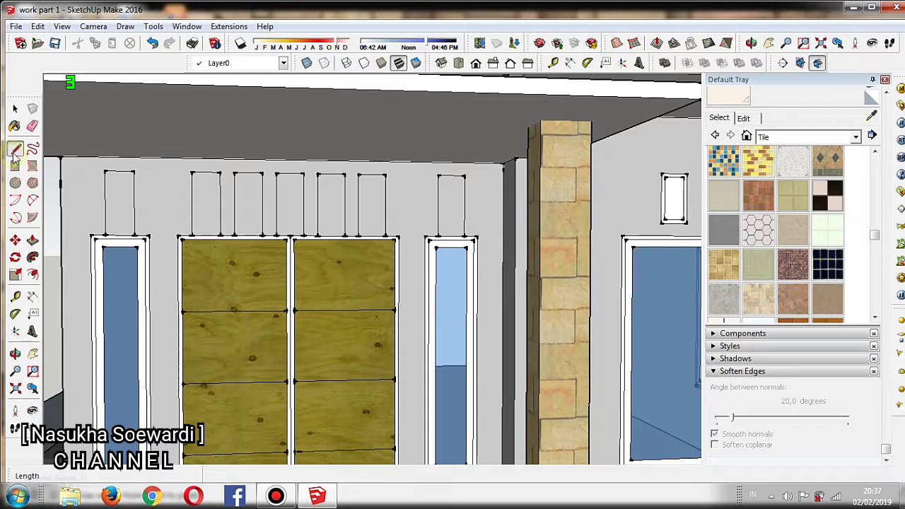
# - Draw a horizontal line along the bottoms of the boxes, from the leftmost to the rightmost
pyautogui.click(106, 227)
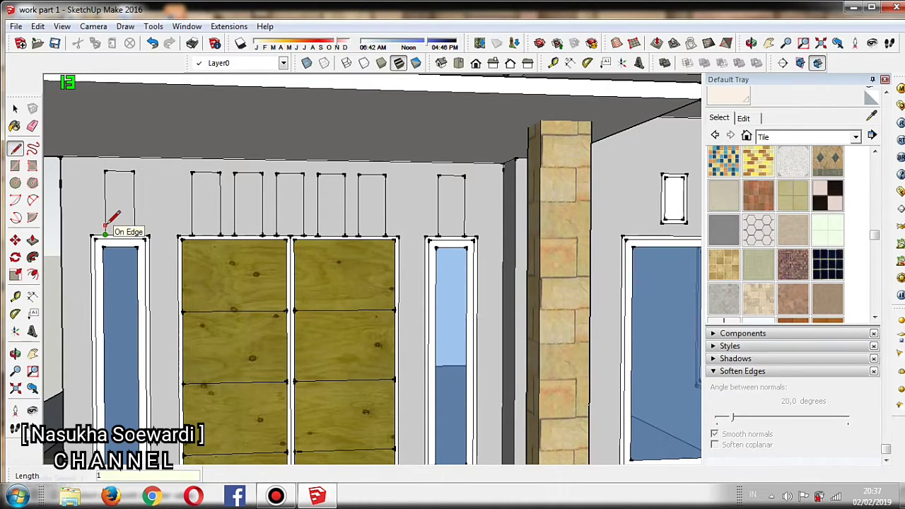
pyautogui.write('100')
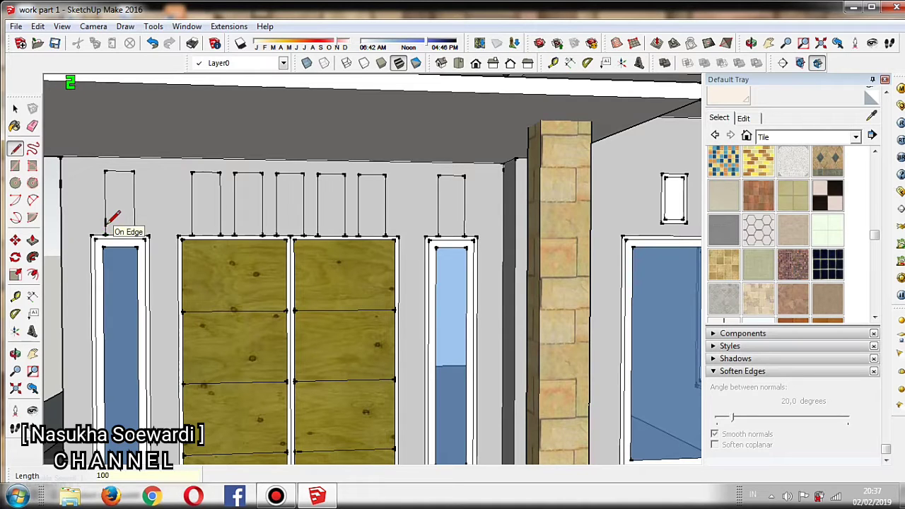
pyautogui.click(105, 223)
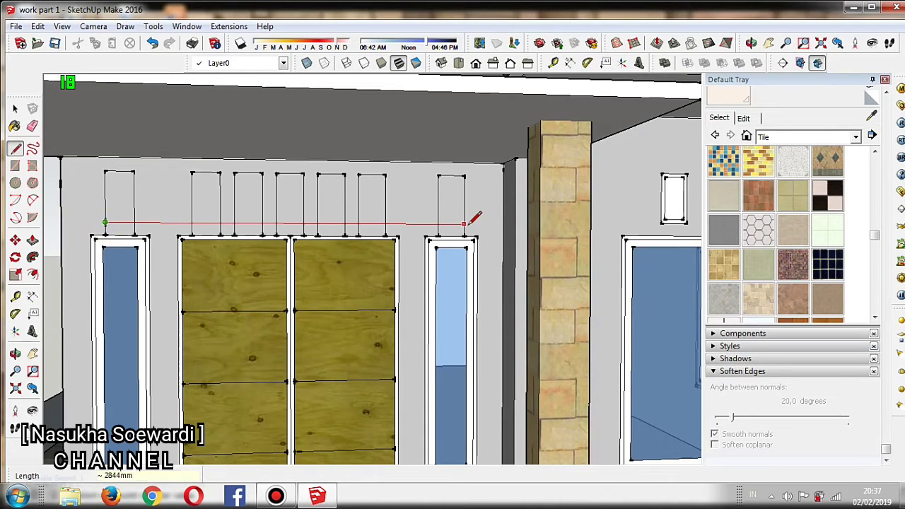
pyautogui.click(465, 224)
# - Erase the short vertical edges beneath the boxes, leaving a row of separate small rectangles
pyautogui.click(32, 126)
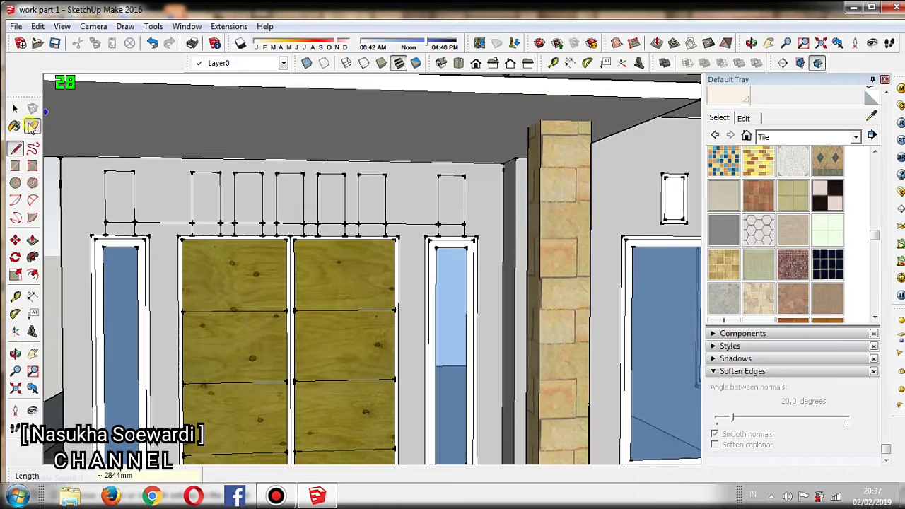
pyautogui.click(114, 222)
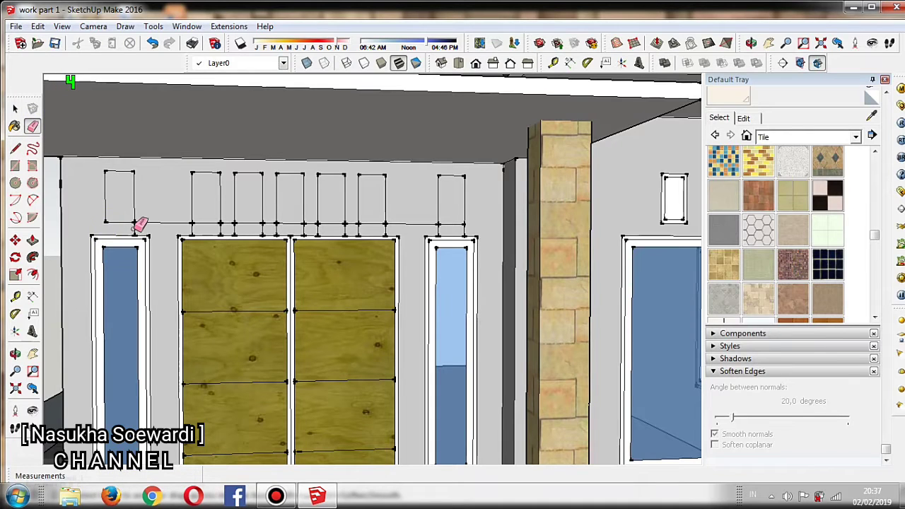
pyautogui.moveTo(135, 227); pyautogui.dragTo(233, 222)
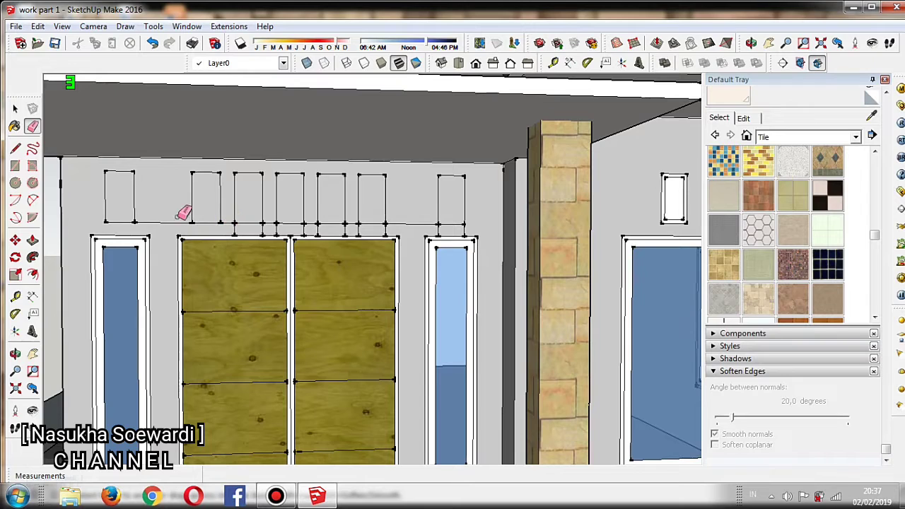
pyautogui.moveTo(165, 214); pyautogui.dragTo(268, 226)
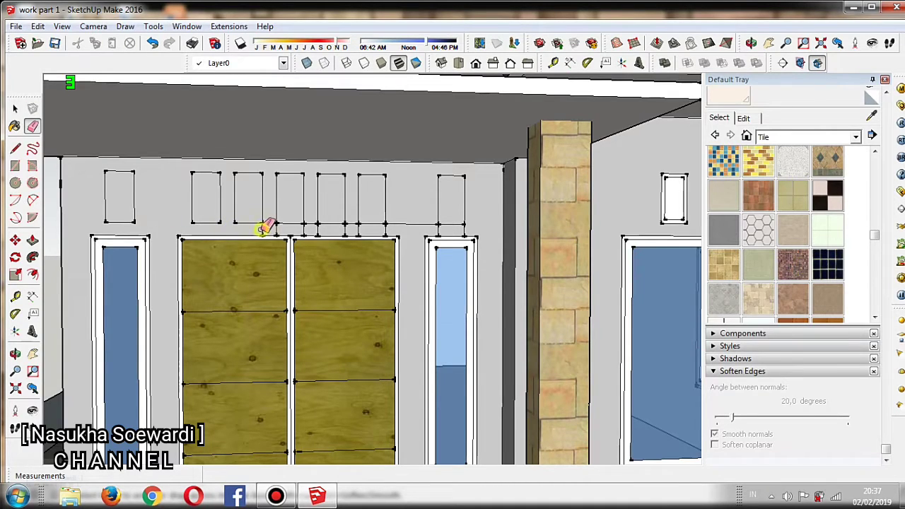
pyautogui.moveTo(270, 224); pyautogui.dragTo(282, 225)
pyautogui.scroll(2, 285, 223)
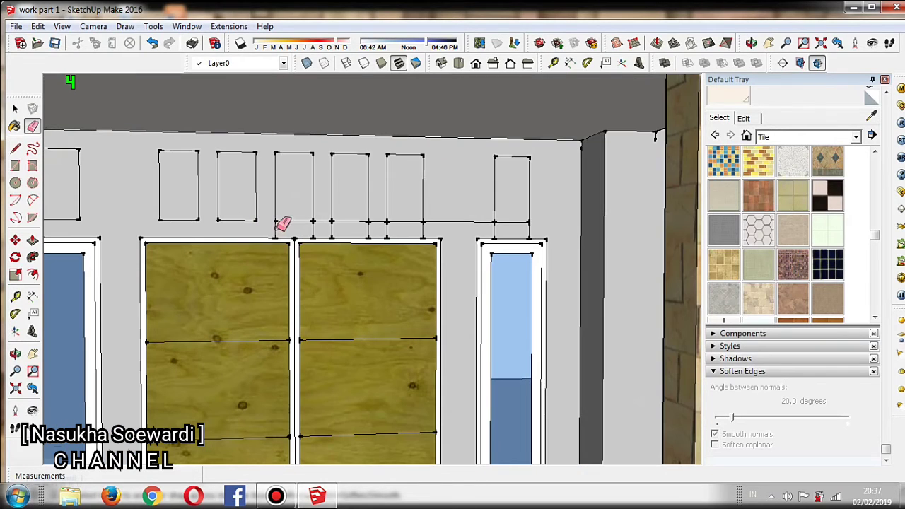
pyautogui.click(314, 230)
pyautogui.hotkey('ctrl', 'z')
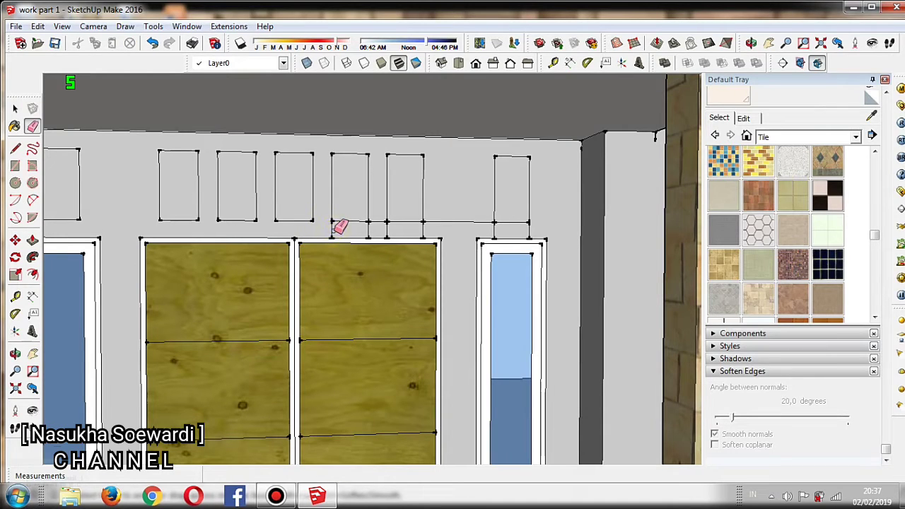
pyautogui.click(332, 229)
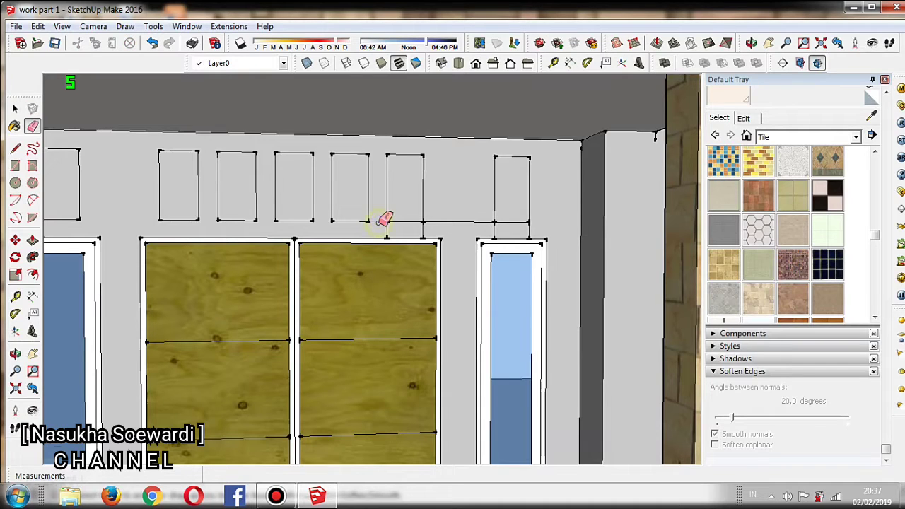
pyautogui.click(388, 230)
pyautogui.click(424, 230)
pyautogui.moveTo(499, 229); pyautogui.dragTo(542, 229)
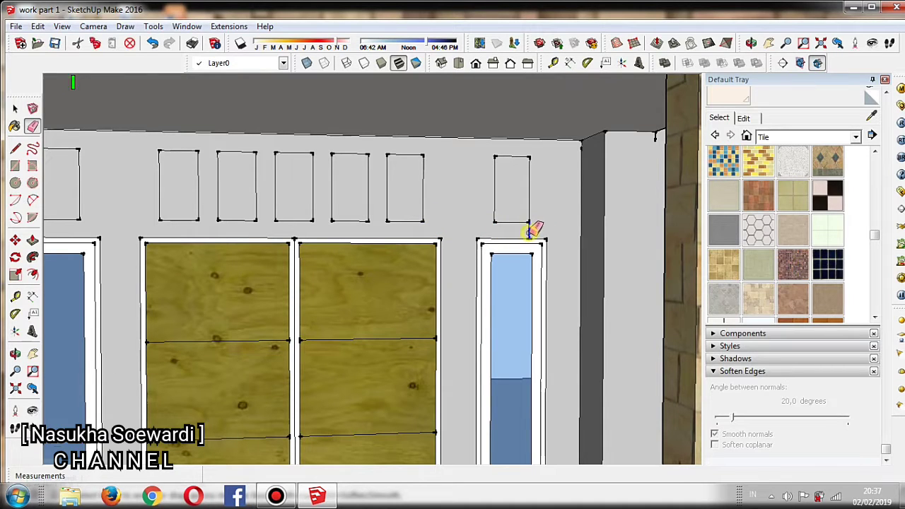
pyautogui.scroll(-2, 446, 229)
pyautogui.scroll(-1, 444, 231)
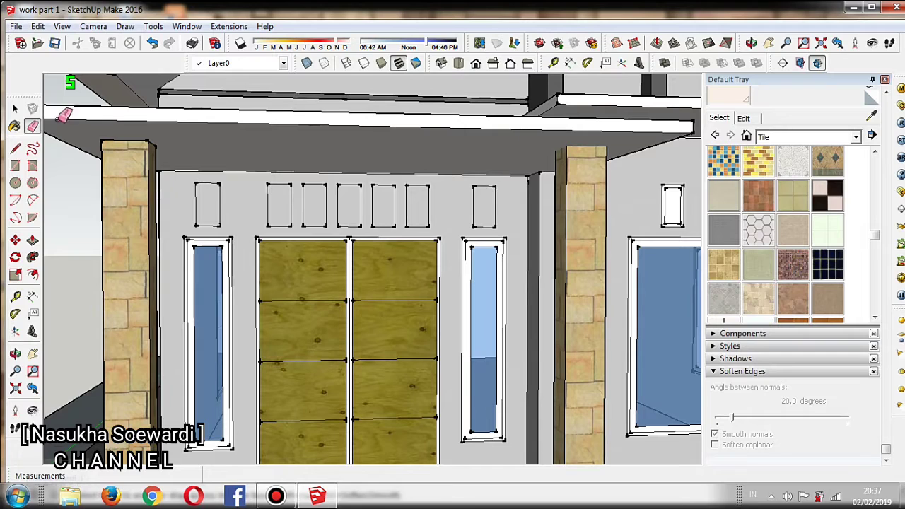
# - Push the first small window in by 30, then apply the same 30 depth to the other five
pyautogui.click(32, 276)
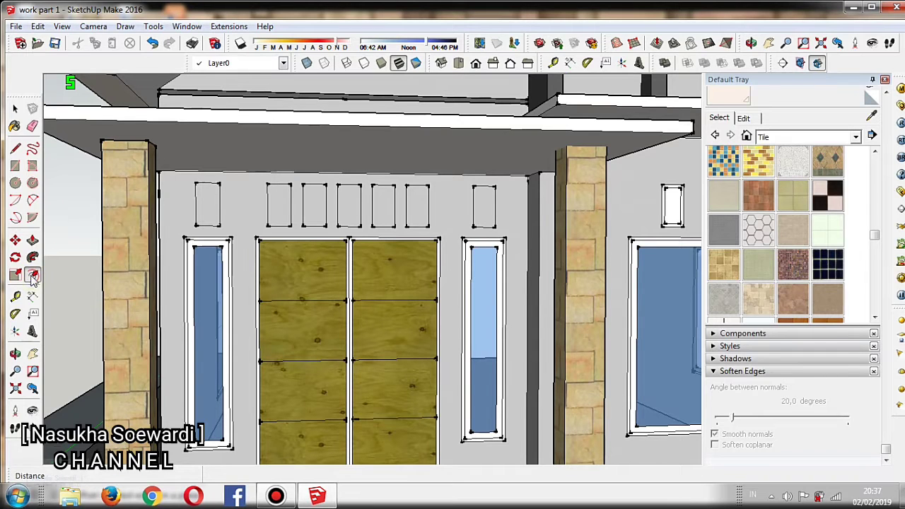
pyautogui.click(208, 194)
pyautogui.write('30')
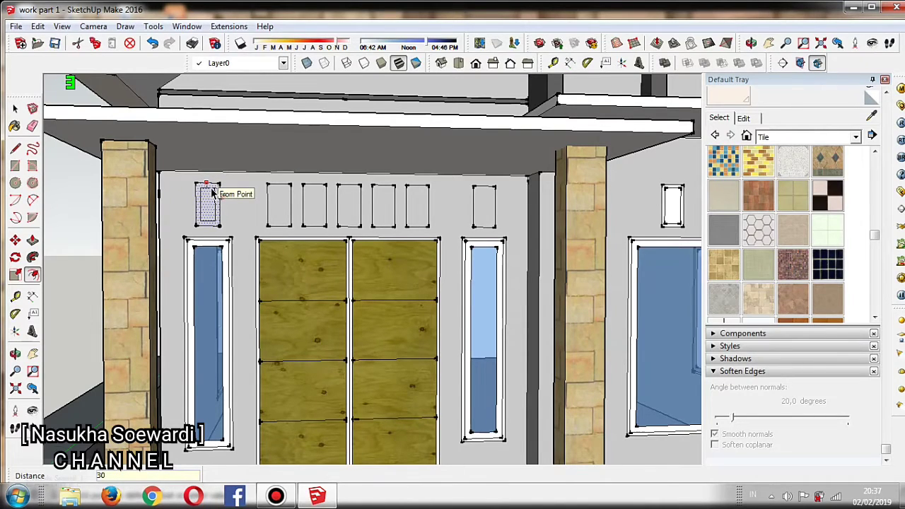
pyautogui.press('Return')
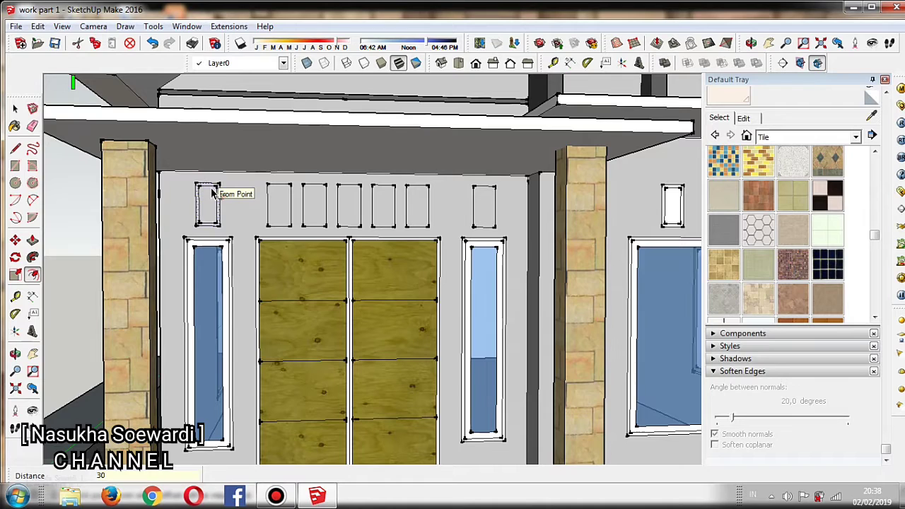
pyautogui.doubleClick(281, 204)
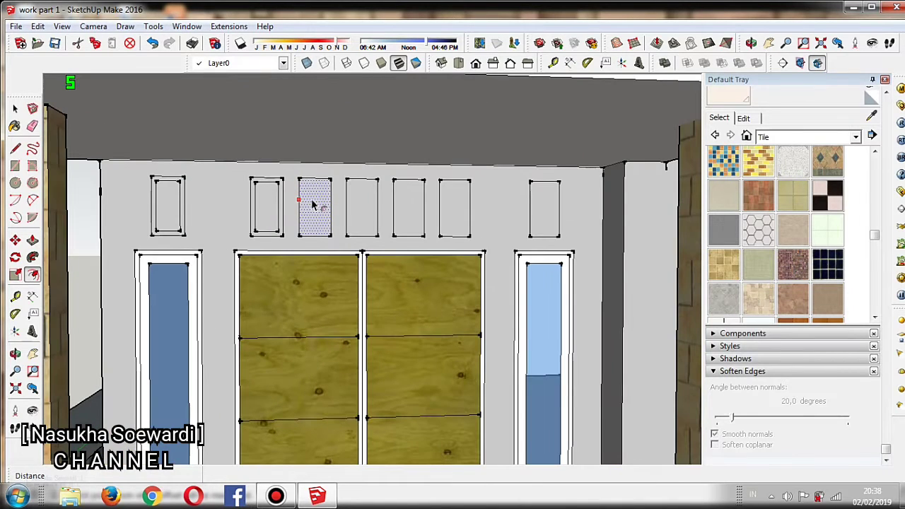
pyautogui.doubleClick(312, 203)
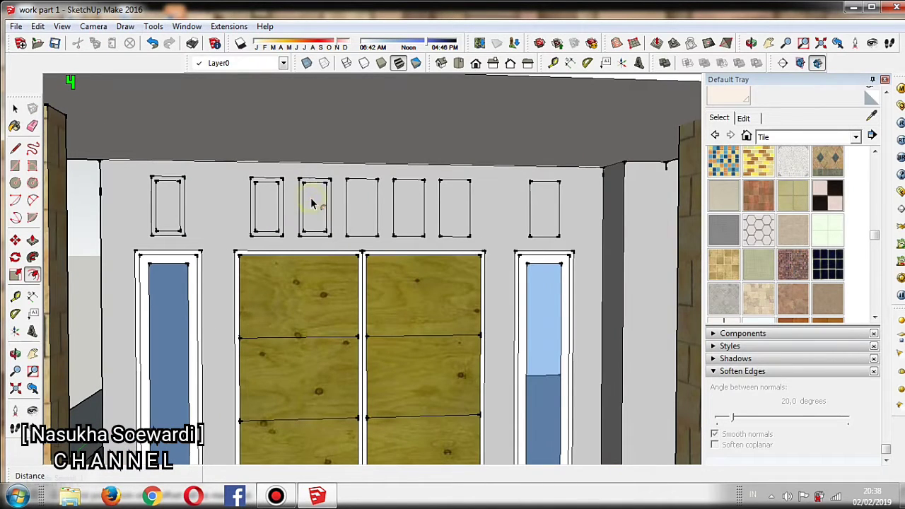
pyautogui.doubleClick(366, 205)
pyautogui.doubleClick(412, 205)
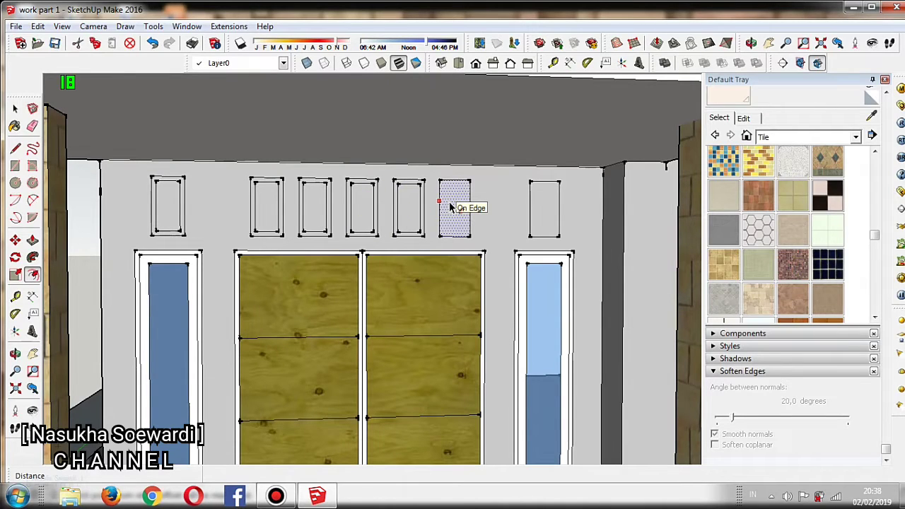
pyautogui.doubleClick(450, 205)
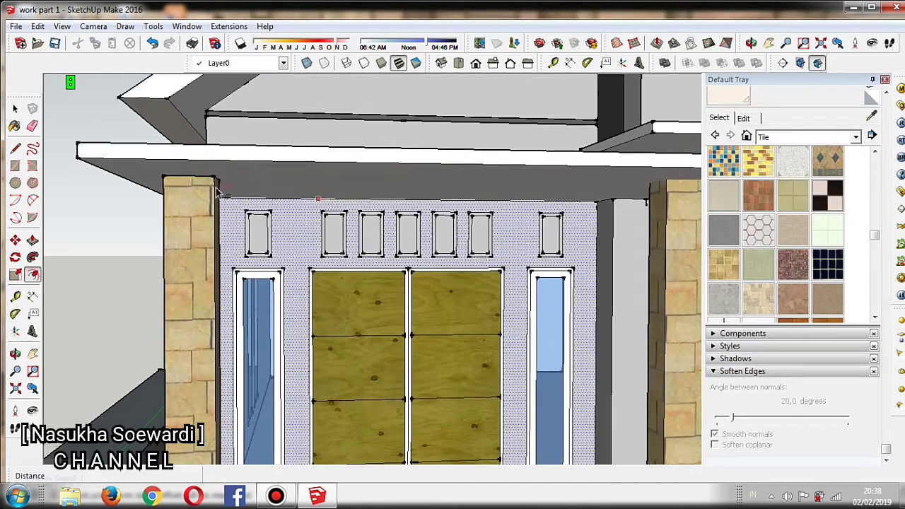
pyautogui.click(33, 128)
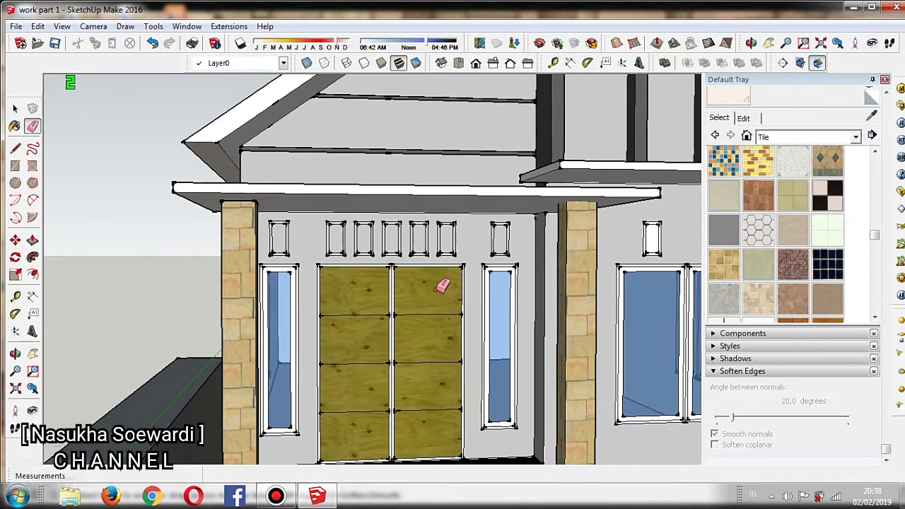
pyautogui.scroll(1, 365, 245)
pyautogui.scroll(1, 371, 226)
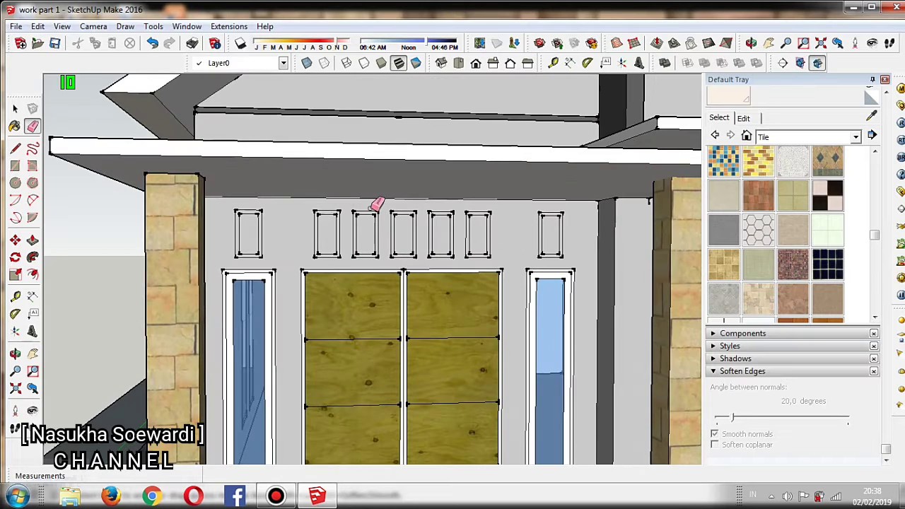
pyautogui.scroll(-2, 375, 233)
pyautogui.scroll(-2, 375, 244)
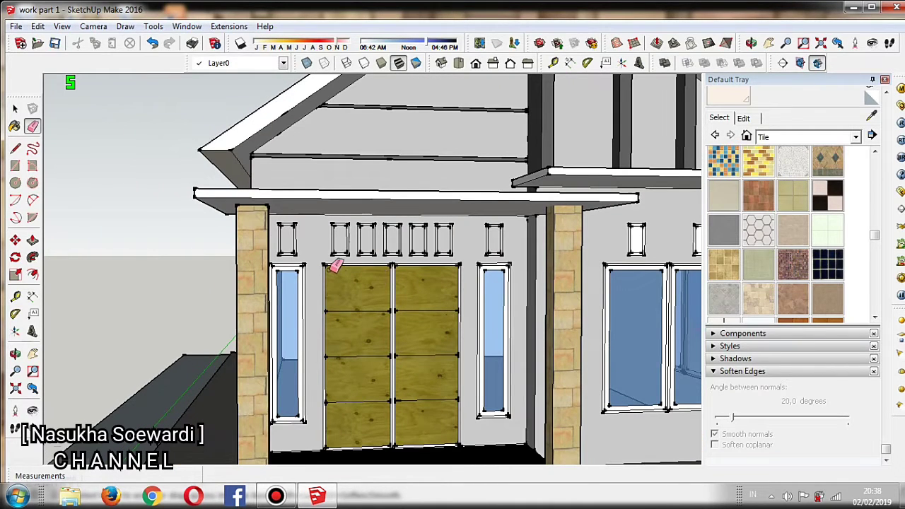
pyautogui.scroll(-1, 367, 265)
pyautogui.scroll(1, 398, 273)
pyautogui.scroll(-2, 424, 289)
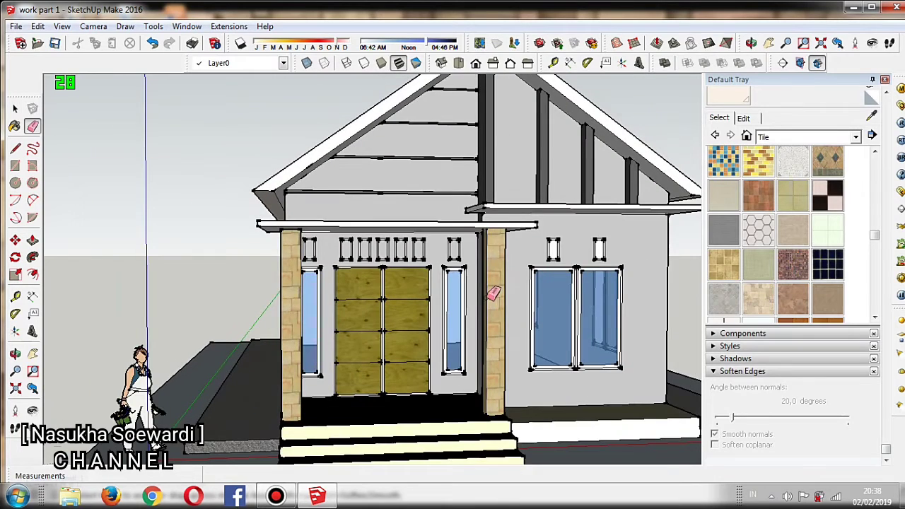
pyautogui.scroll(1, 459, 282)
pyautogui.scroll(1, 374, 259)
pyautogui.scroll(1, 381, 248)
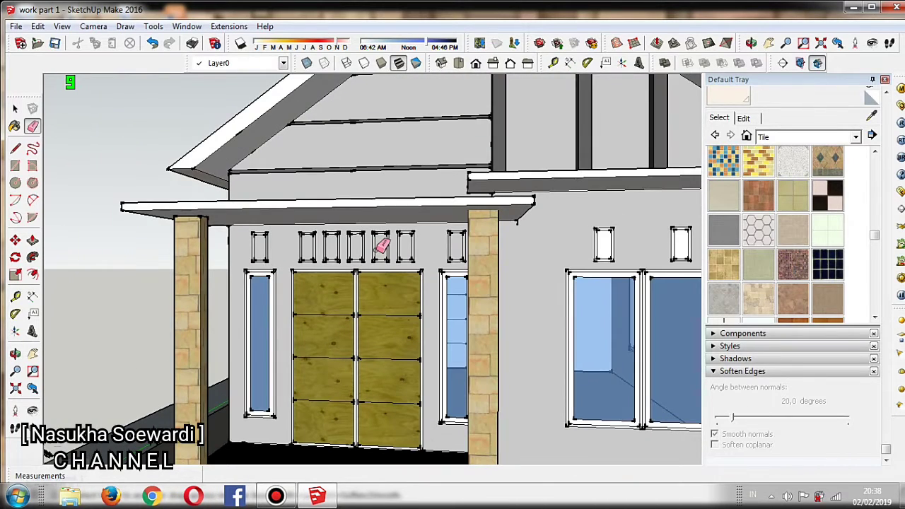
pyautogui.scroll(-1, 356, 260)
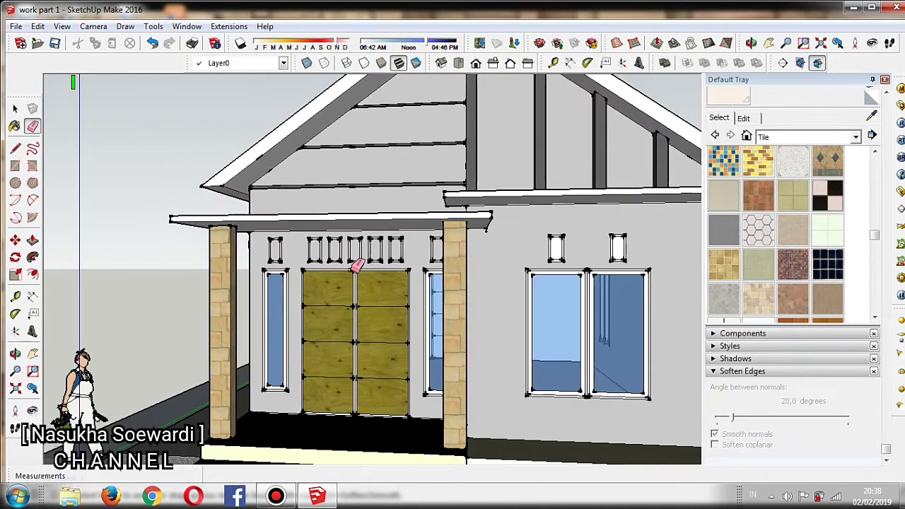
pyautogui.scroll(1, 358, 261)
pyautogui.scroll(2, 372, 253)
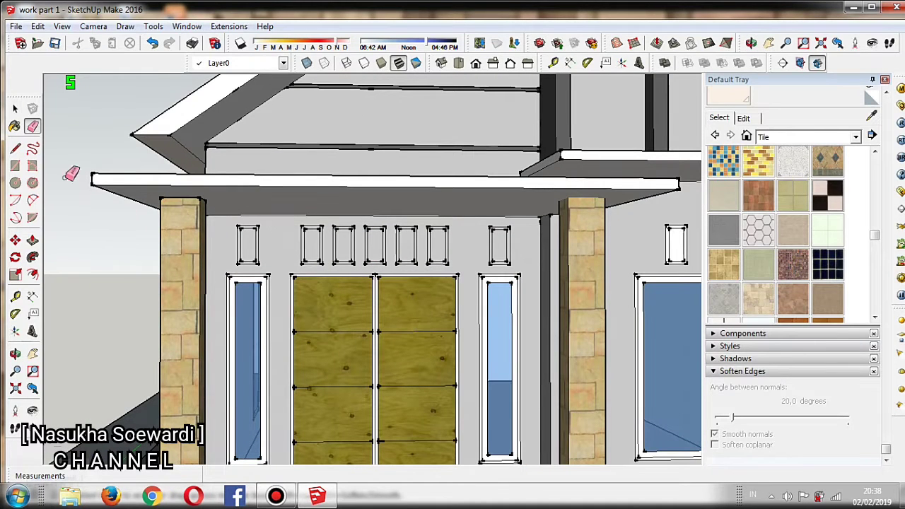
pyautogui.scroll(-2, 368, 263)
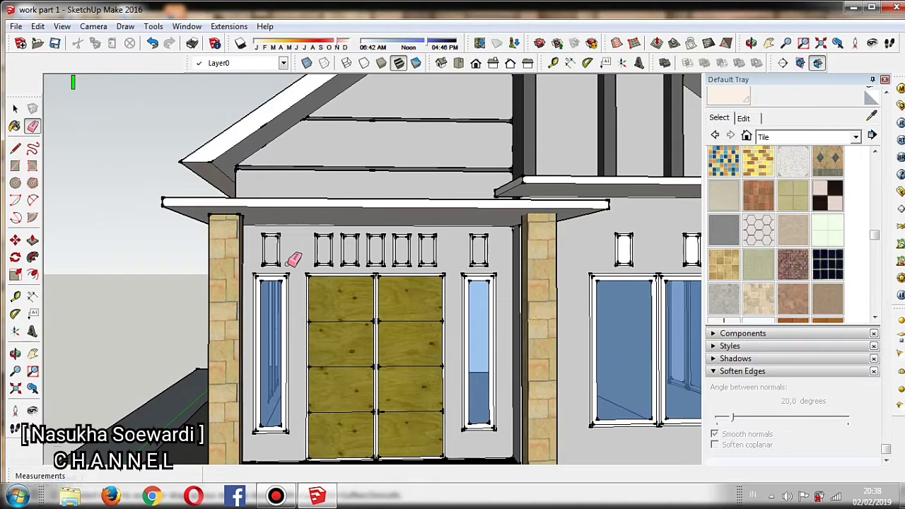
pyautogui.scroll(1, 297, 259)
pyautogui.scroll(2, 293, 260)
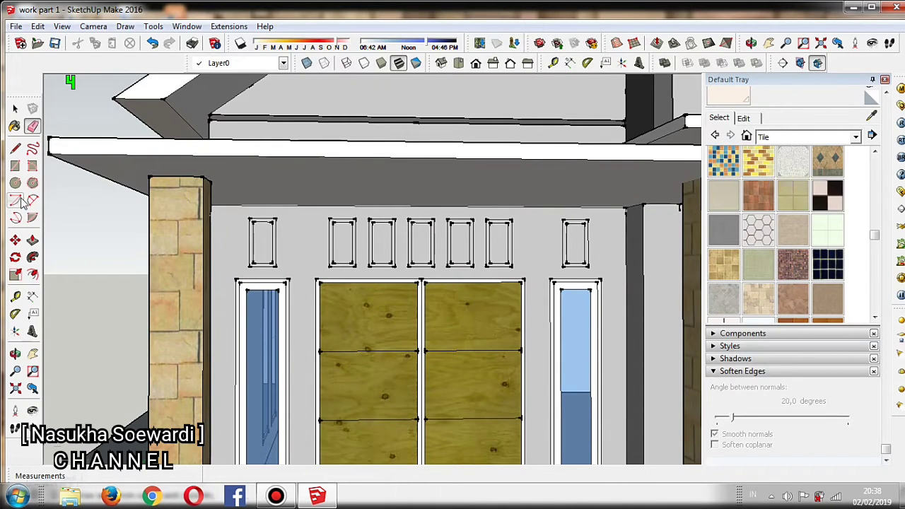
# - Choose the 0010_Snow colour from the Colors-Named materials collection
pyautogui.click(856, 138)
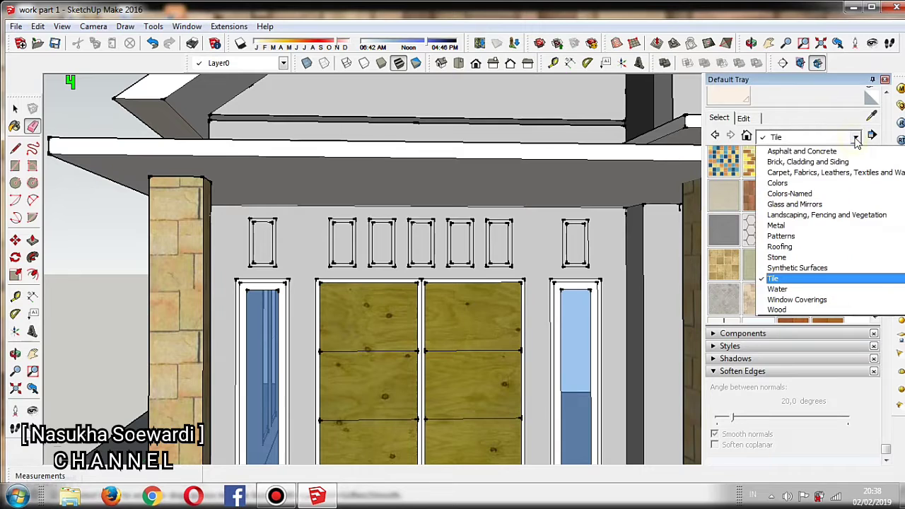
pyautogui.click(793, 194)
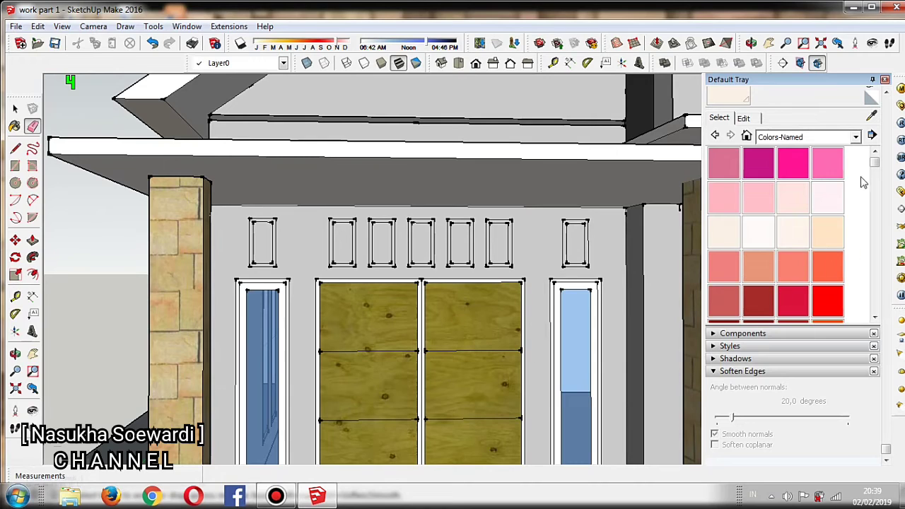
pyautogui.moveTo(874, 163)
pyautogui.mouseDown()
pyautogui.moveTo(880, 198)
pyautogui.moveTo(876, 182)
pyautogui.mouseUp()
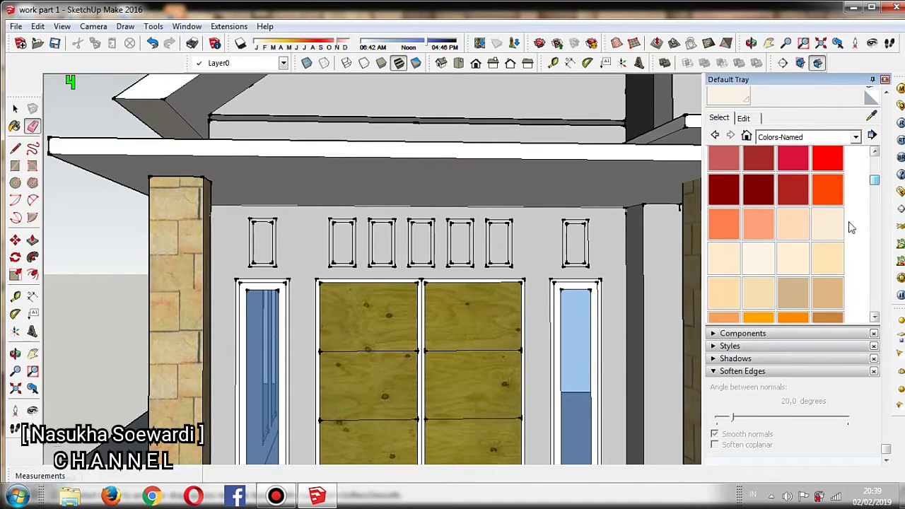
pyautogui.click(776, 260)
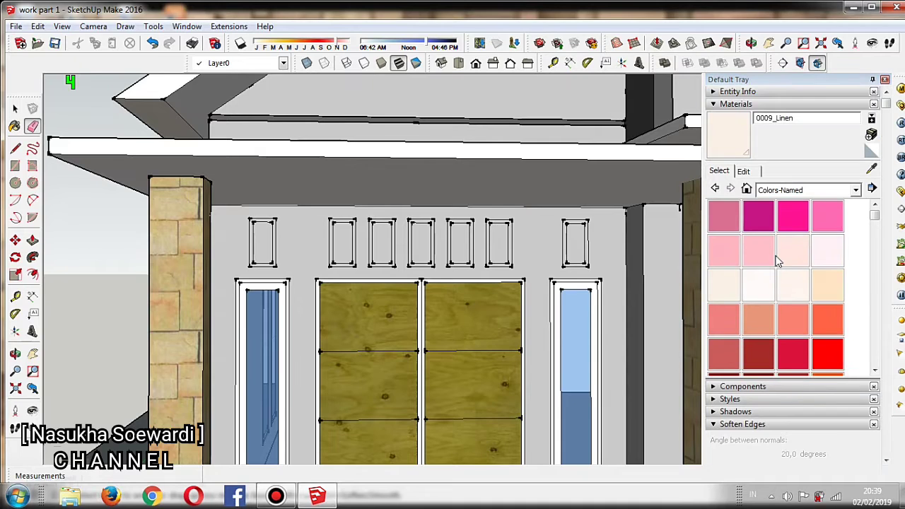
pyautogui.click(761, 287)
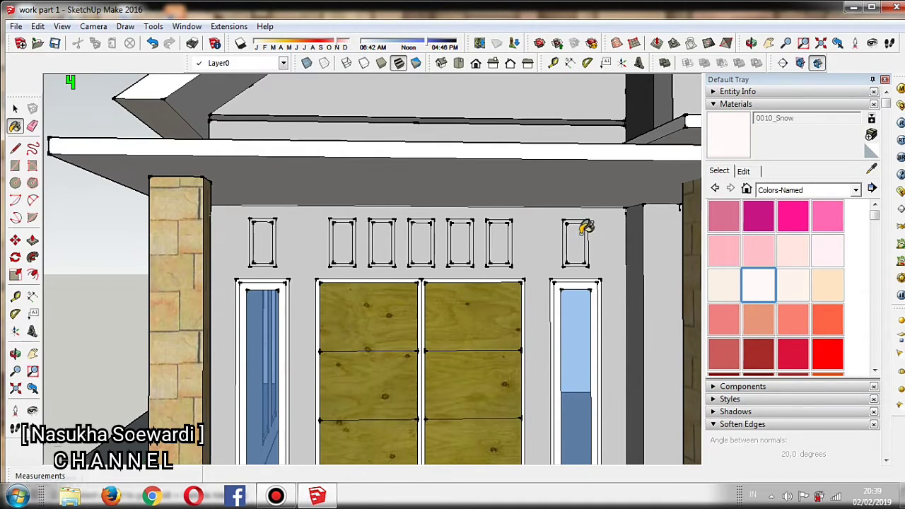
# - Paint the seven small window frames above the doors white, right to left
pyautogui.scroll(2, 586, 227)
pyautogui.click(579, 219)
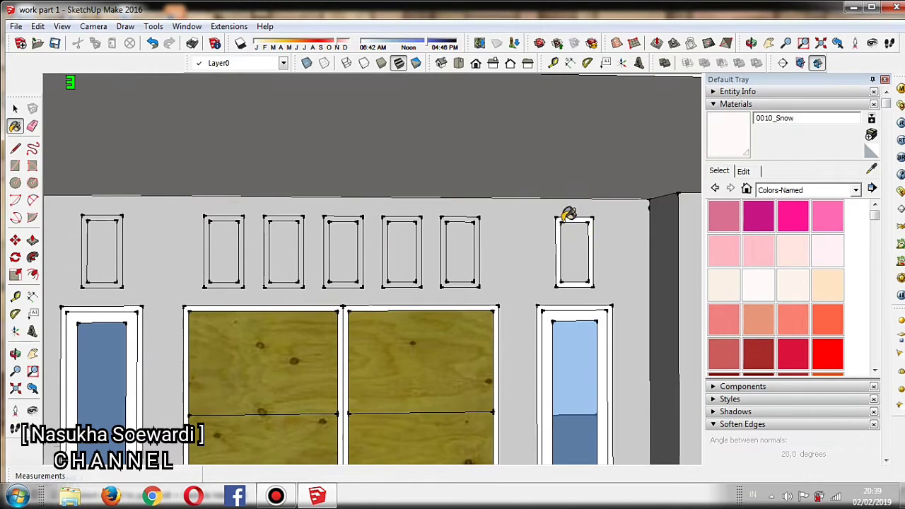
pyautogui.click(456, 220)
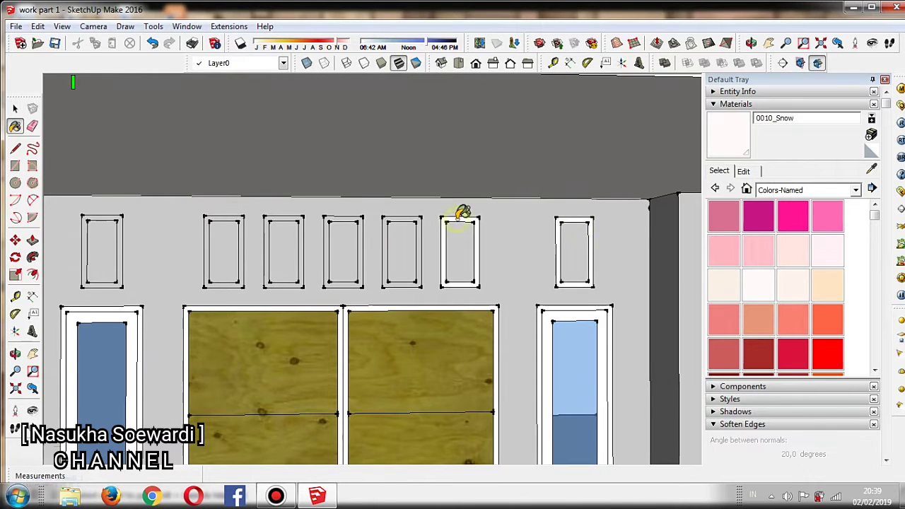
pyautogui.click(408, 219)
pyautogui.click(339, 218)
pyautogui.click(292, 215)
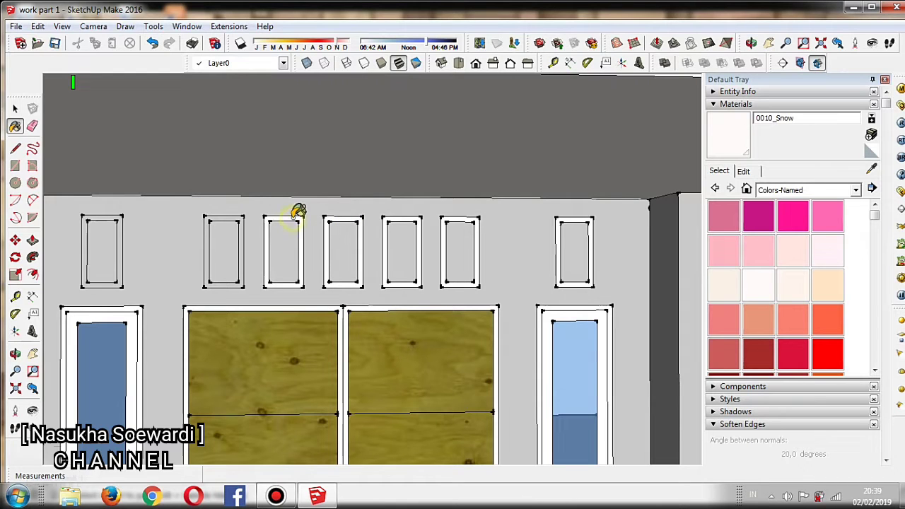
pyautogui.click(231, 218)
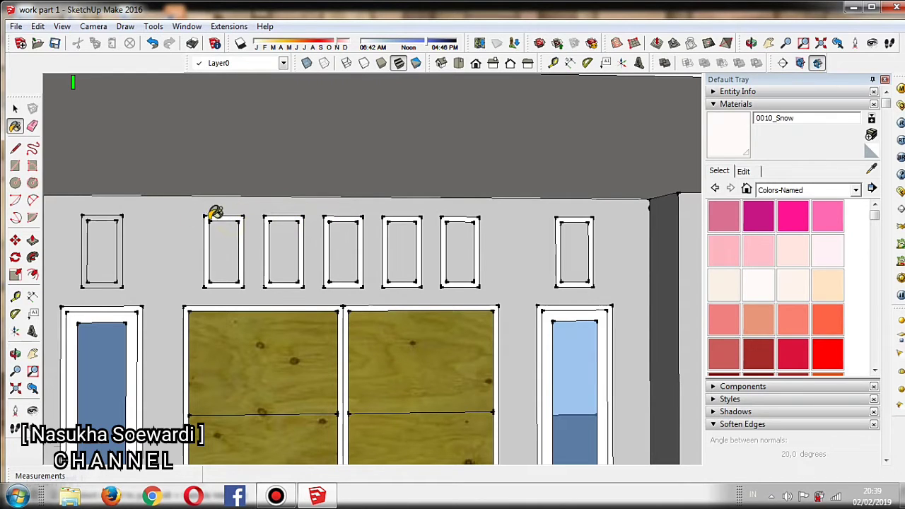
pyautogui.click(111, 219)
pyautogui.scroll(-1, 176, 236)
pyautogui.scroll(-2, 178, 233)
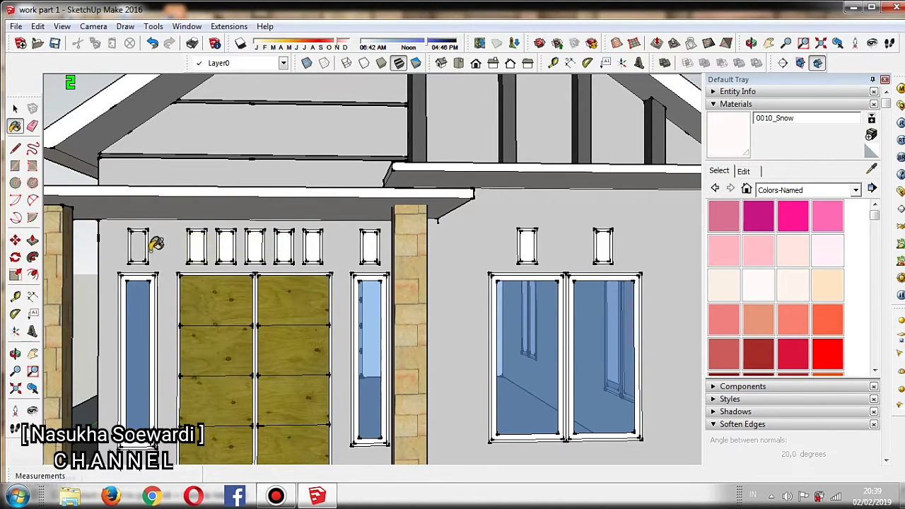
pyautogui.scroll(-2, 386, 339)
pyautogui.scroll(-1, 385, 340)
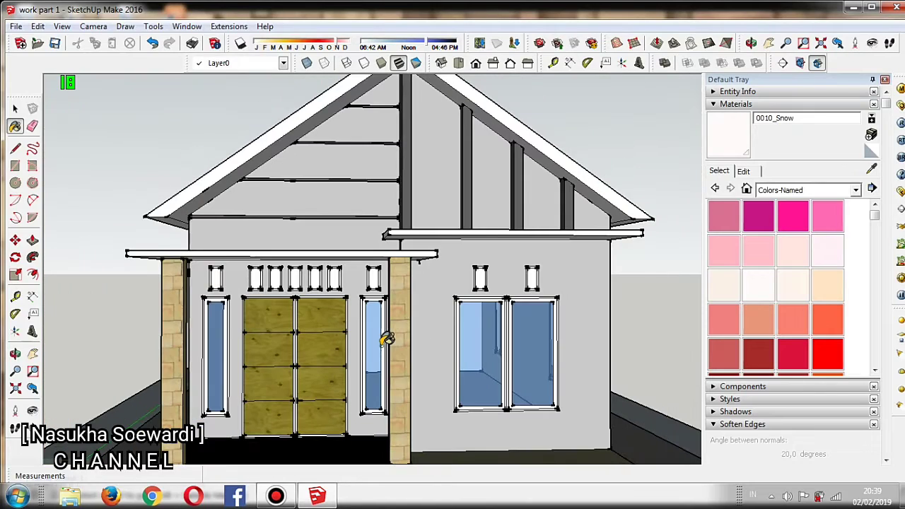
pyautogui.scroll(-1, 372, 334)
pyautogui.scroll(-1, 372, 336)
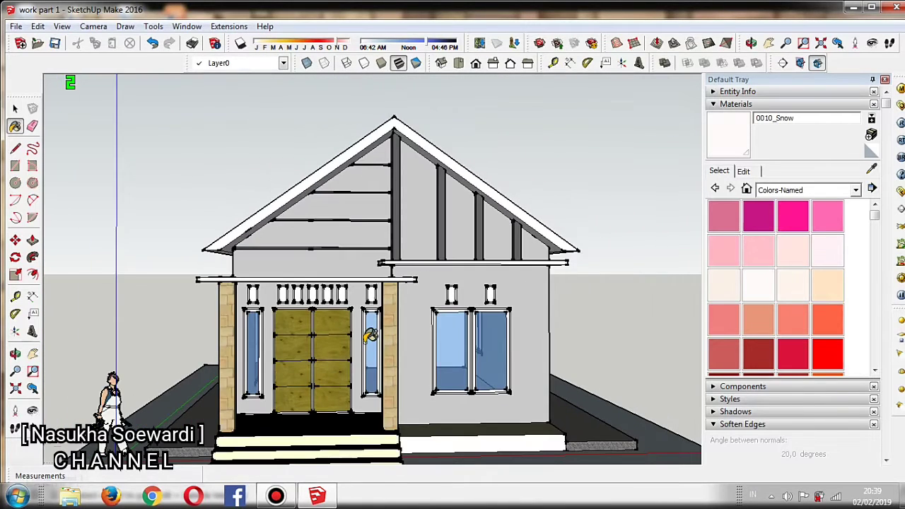
pyautogui.scroll(-1, 508, 343)
pyautogui.scroll(1, 480, 336)
pyautogui.scroll(2, 370, 299)
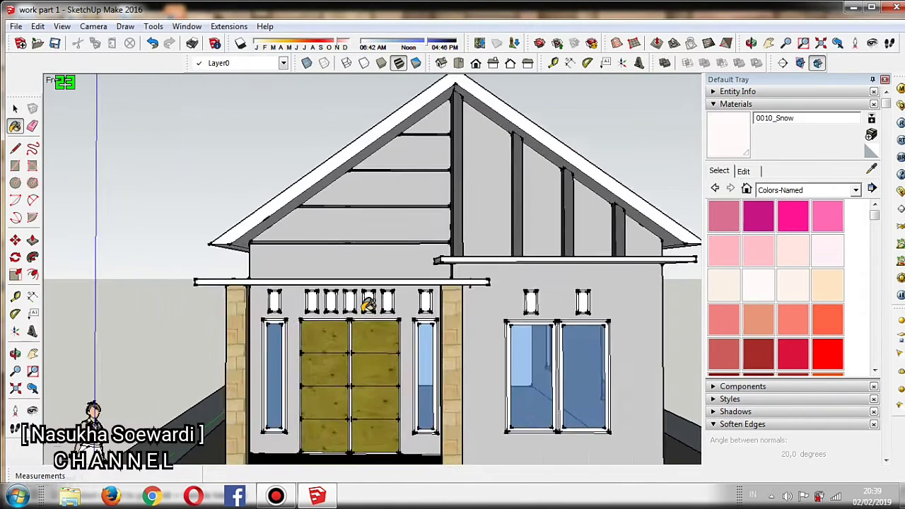
pyautogui.scroll(1, 369, 304)
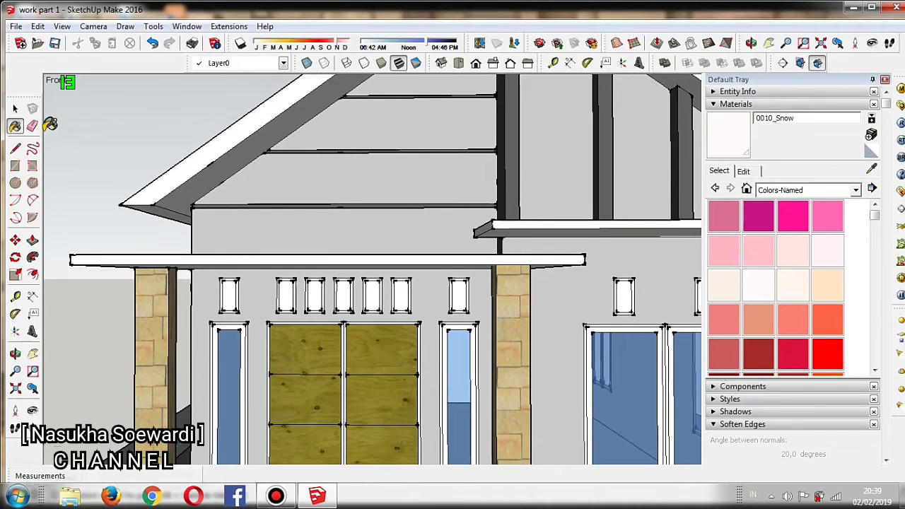
pyautogui.click(32, 125)
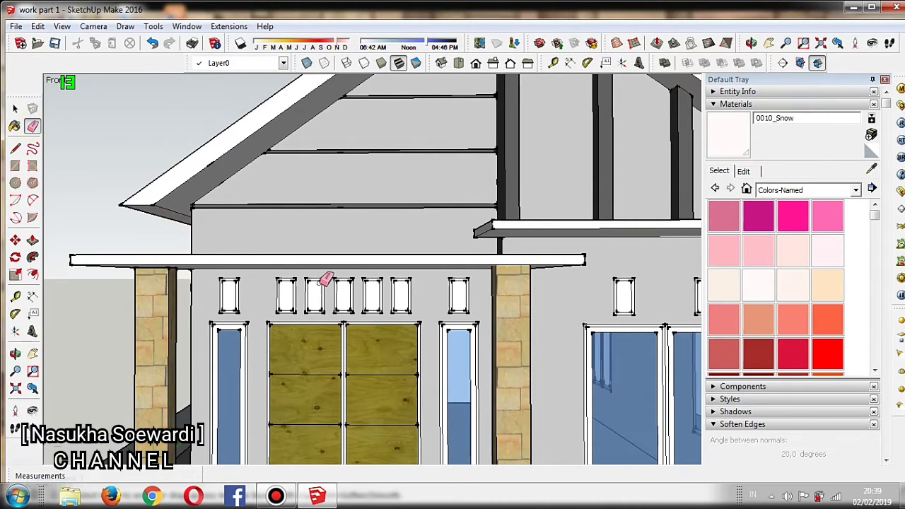
# - Erase the extra small window outlines above the wooden double door on the front wall
pyautogui.scroll(2, 325, 279)
pyautogui.scroll(1, 325, 269)
pyautogui.moveTo(321, 267)
pyautogui.mouseDown()
pyautogui.moveTo(335, 318)
pyautogui.moveTo(303, 281)
pyautogui.mouseUp()
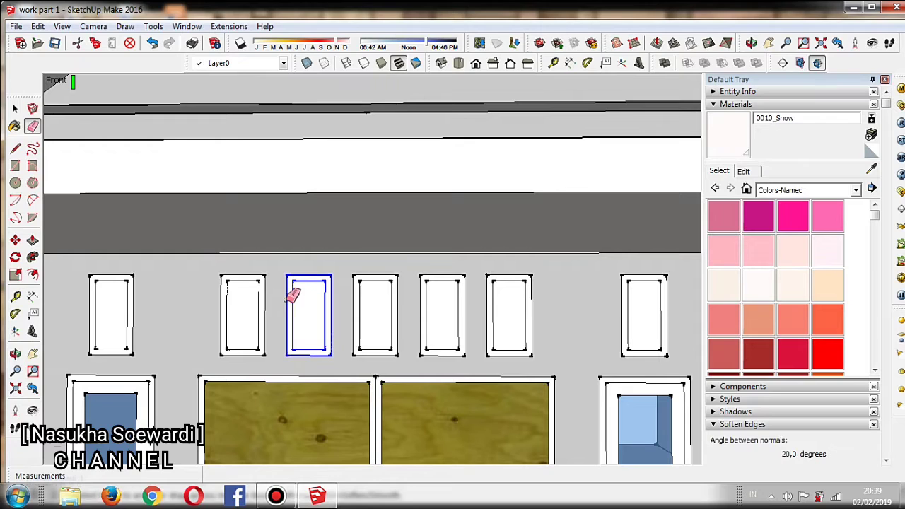
pyautogui.moveTo(292, 297); pyautogui.dragTo(293, 296)
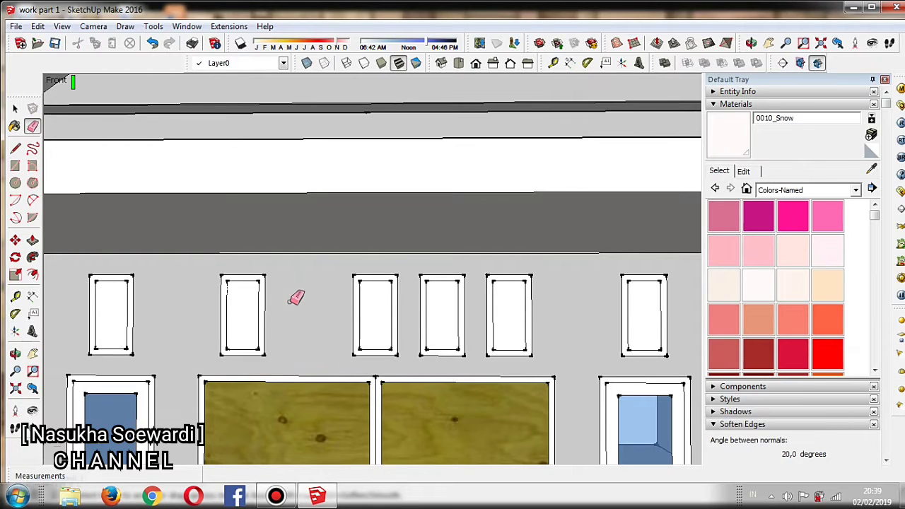
pyautogui.moveTo(446, 270)
pyautogui.mouseDown()
pyautogui.moveTo(434, 353)
pyautogui.moveTo(428, 304)
pyautogui.moveTo(472, 303)
pyautogui.moveTo(462, 293)
pyautogui.mouseUp()
pyautogui.scroll(-3, 462, 293)
pyautogui.scroll(-2, 452, 327)
pyautogui.scroll(-1, 448, 329)
pyautogui.scroll(-2, 441, 318)
pyautogui.scroll(-2, 445, 329)
pyautogui.scroll(-2, 453, 327)
pyautogui.moveTo(460, 343); pyautogui.dragTo(484, 289, button='middle')
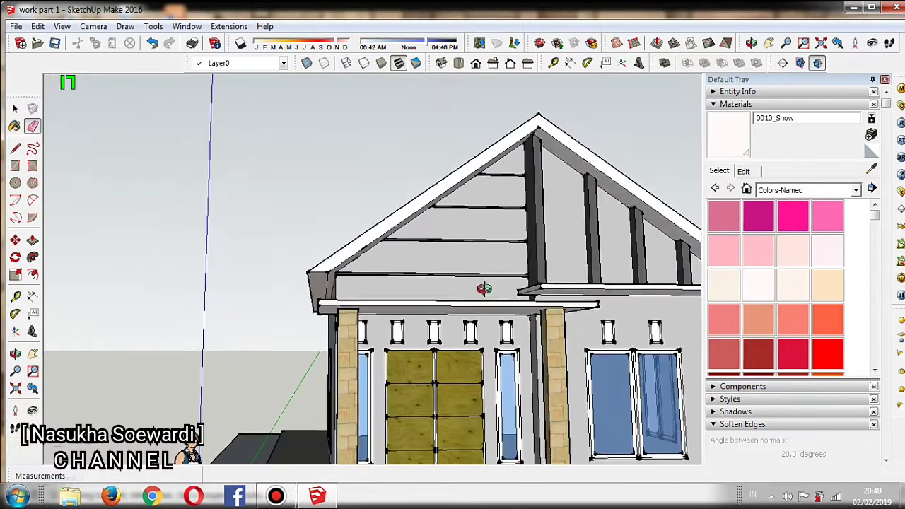
pyautogui.scroll(2, 472, 339)
pyautogui.scroll(2, 472, 339)
pyautogui.scroll(1, 470, 334)
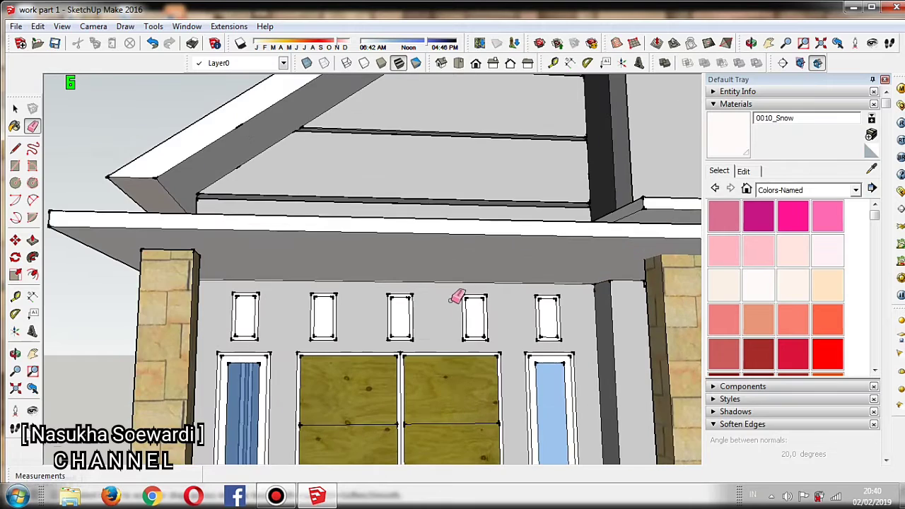
pyautogui.scroll(-2, 458, 298)
pyautogui.scroll(-1, 444, 301)
pyautogui.scroll(-2, 370, 215)
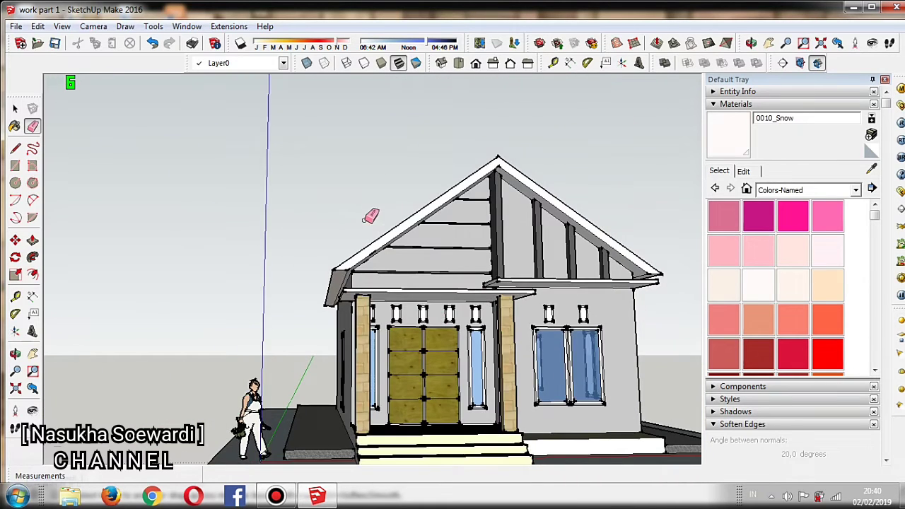
pyautogui.scroll(-1, 435, 302)
pyautogui.moveTo(435, 303); pyautogui.dragTo(475, 118, button='middle')
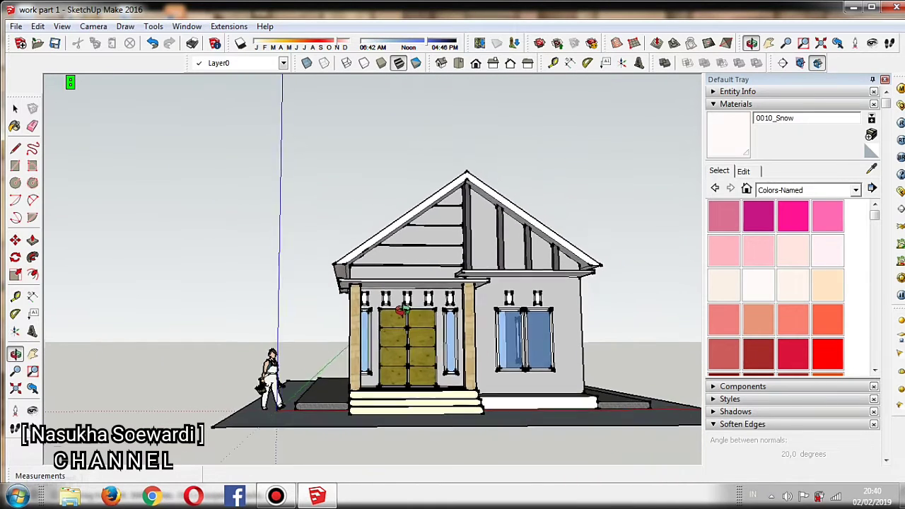
pyautogui.click(476, 68)
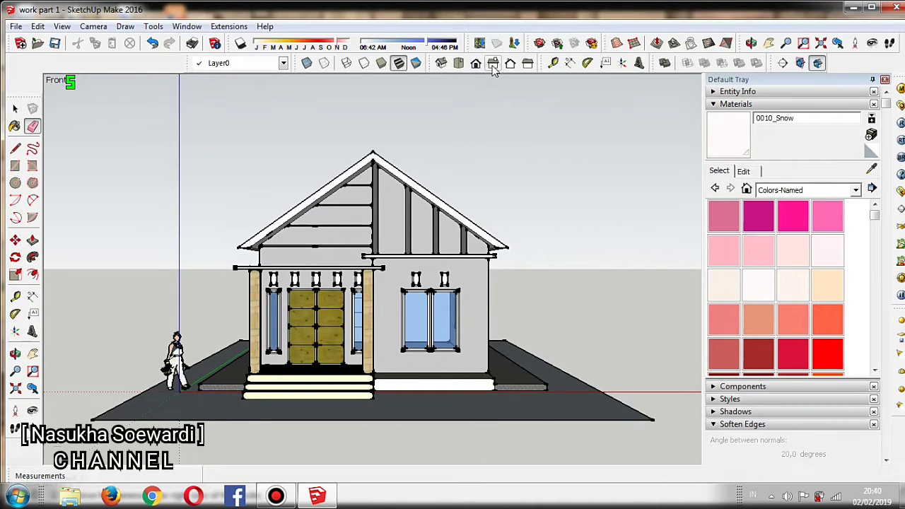
pyautogui.click(493, 65)
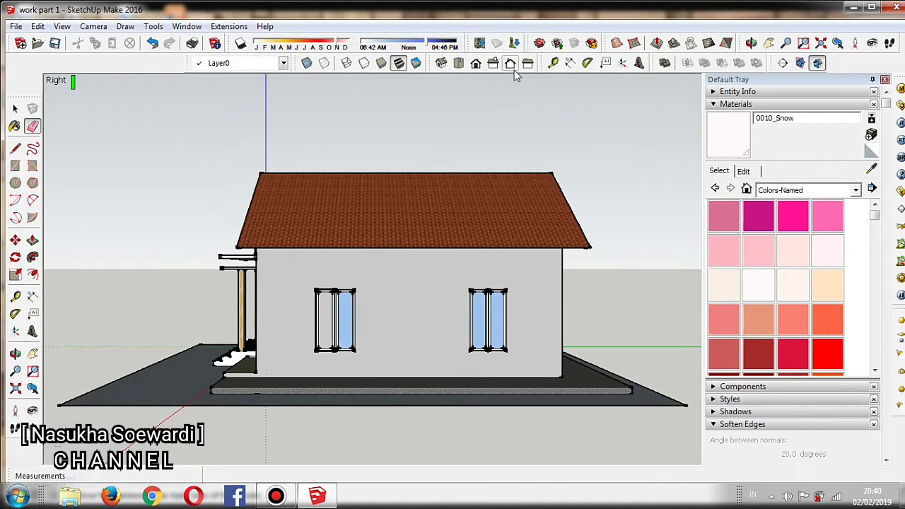
pyautogui.click(510, 65)
pyautogui.click(526, 66)
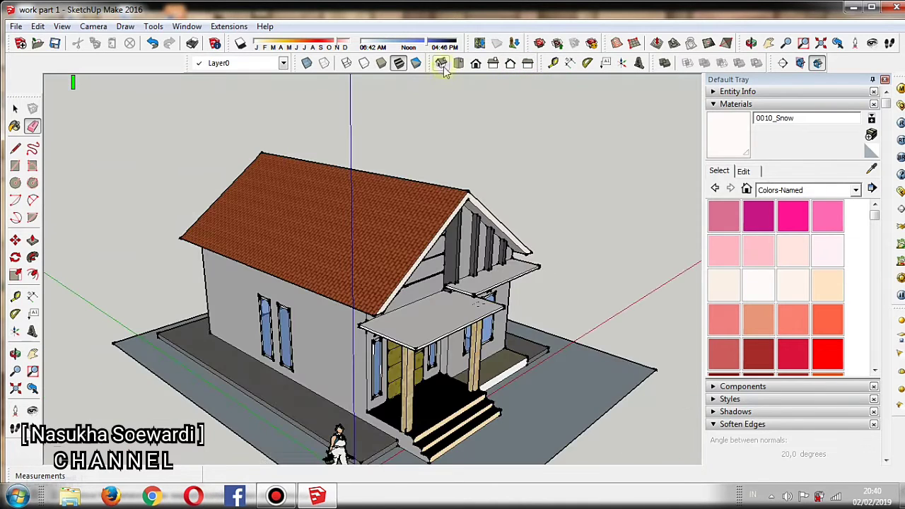
pyautogui.click(441, 64)
pyautogui.moveTo(472, 359)
pyautogui.mouseDown(button='middle')
pyautogui.moveTo(426, 377)
pyautogui.moveTo(445, 385)
pyautogui.mouseUp(button='middle')
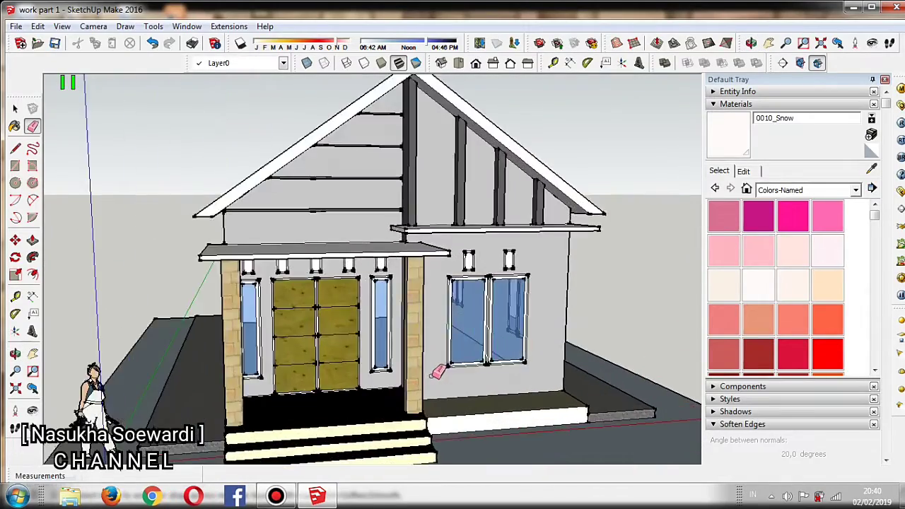
pyautogui.scroll(-5, 459, 392)
pyautogui.scroll(2, 468, 417)
pyautogui.moveTo(465, 428)
pyautogui.mouseDown(button='middle')
pyautogui.moveTo(476, 432)
pyautogui.moveTo(530, 387)
pyautogui.mouseUp(button='middle')
pyautogui.scroll(3, 476, 432)
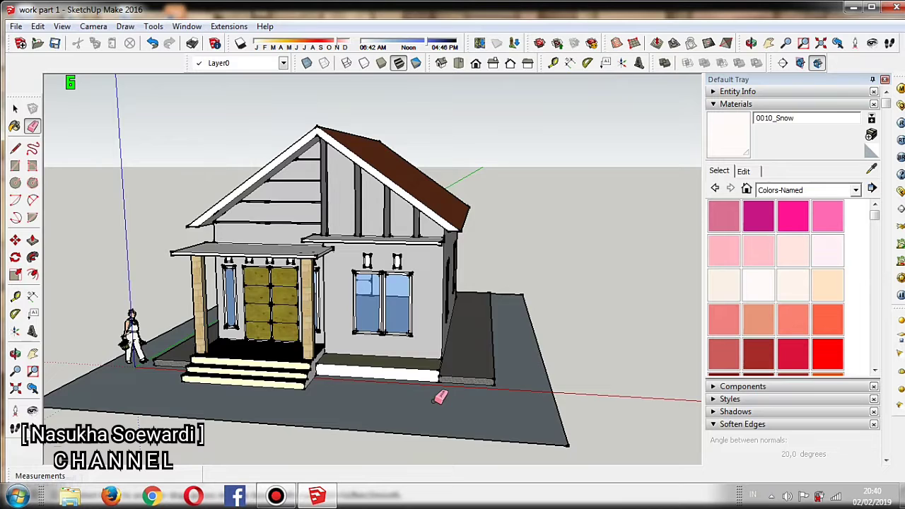
pyautogui.scroll(3, 440, 398)
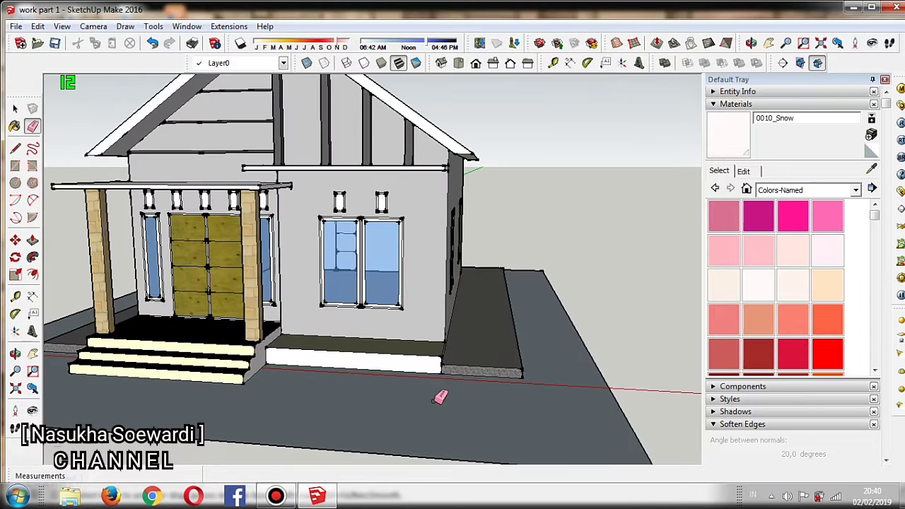
# - Select Tile Hexagon White from the Tile materials category
pyautogui.click(855, 190)
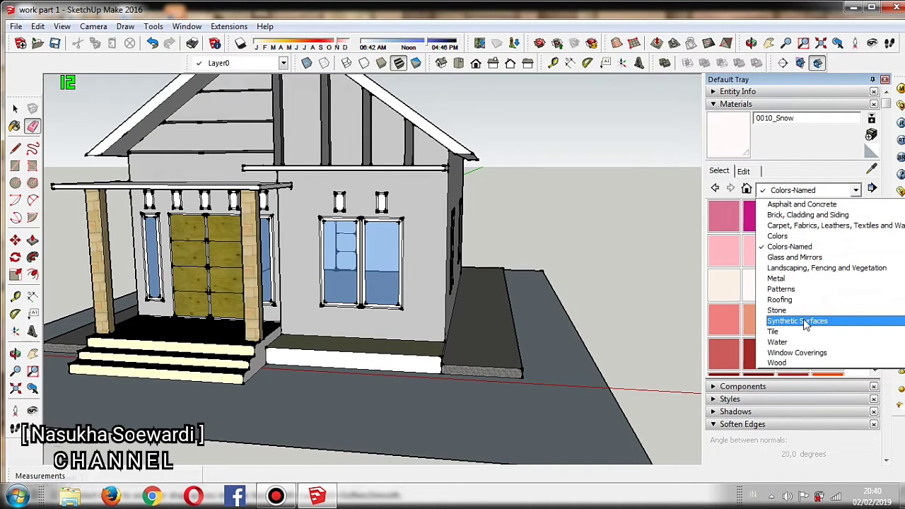
pyautogui.click(780, 330)
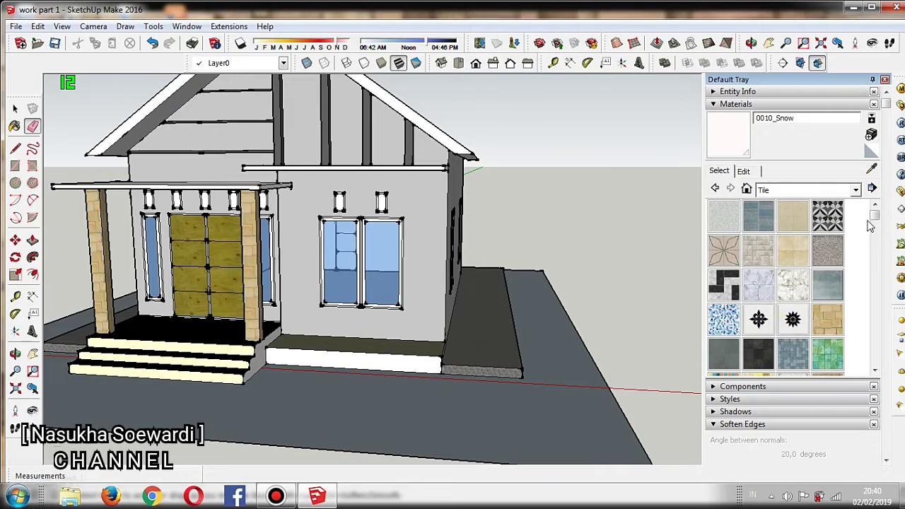
pyautogui.moveTo(875, 220); pyautogui.dragTo(875, 289)
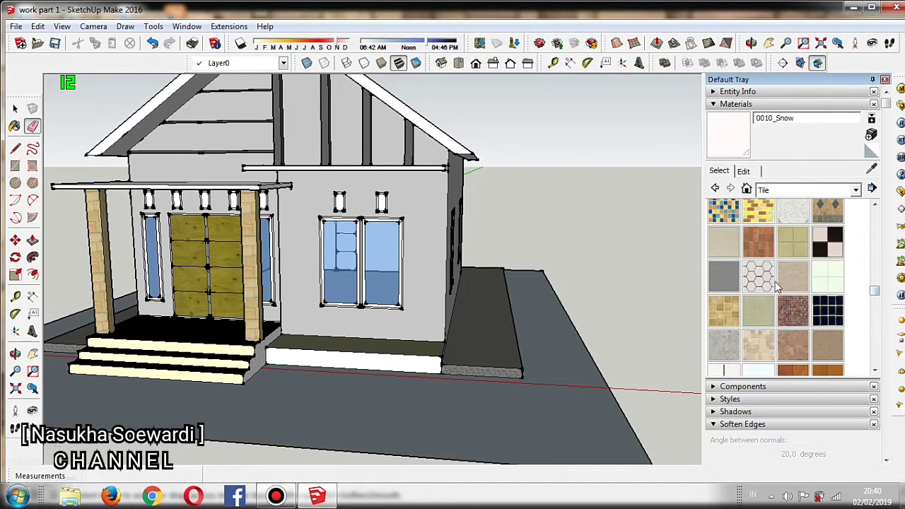
pyautogui.click(758, 277)
# - Orbit to view the hexagon-tiled ground beside the house
pyautogui.scroll(-1, 554, 403)
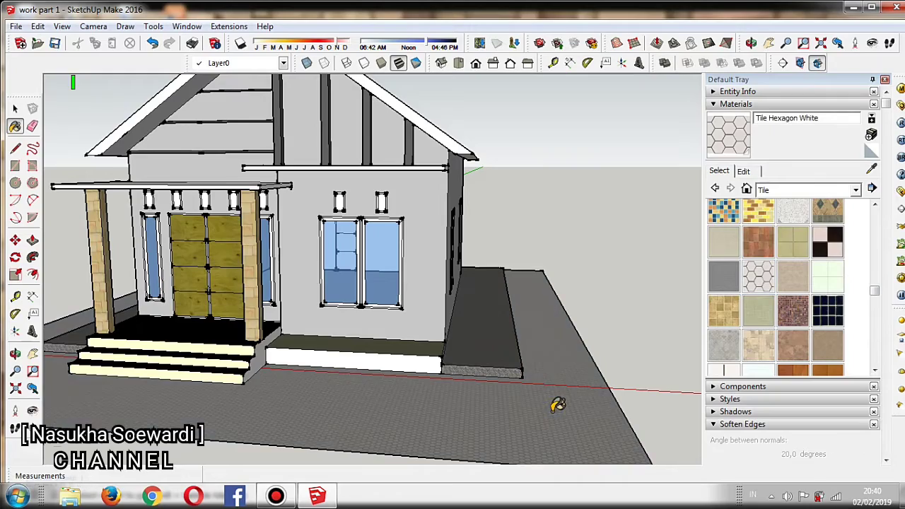
pyautogui.scroll(-3, 572, 297)
pyautogui.scroll(2, 555, 373)
pyautogui.scroll(3, 554, 371)
pyautogui.scroll(2, 554, 371)
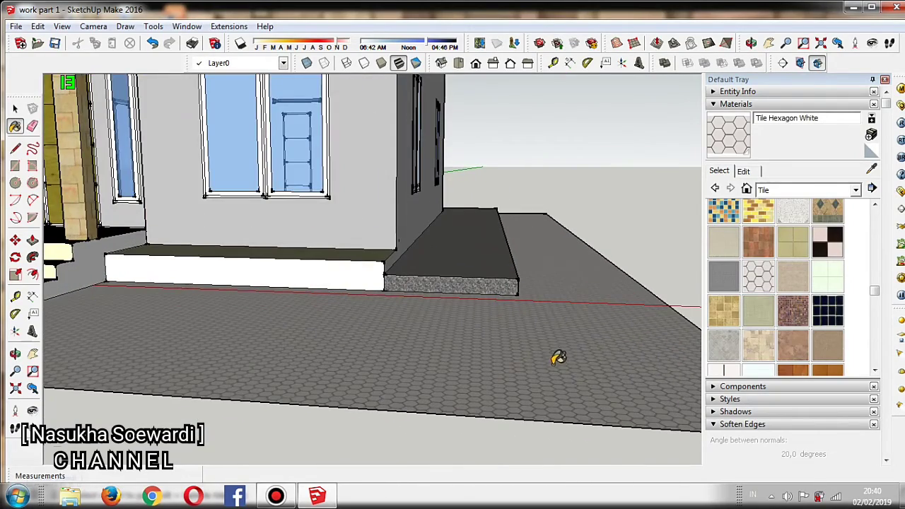
pyautogui.moveTo(485, 354)
pyautogui.mouseDown(button='middle')
pyautogui.moveTo(273, 406)
pyautogui.moveTo(289, 388)
pyautogui.mouseUp(button='middle')
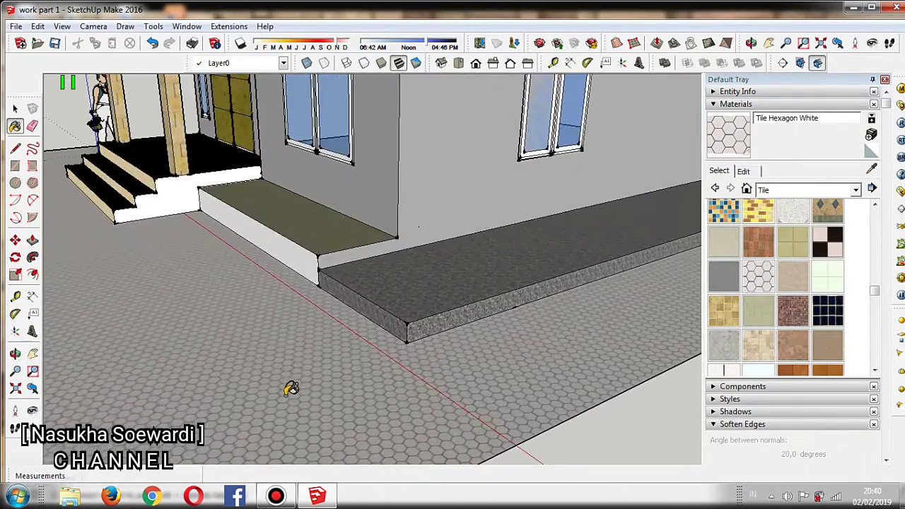
pyautogui.click(743, 172)
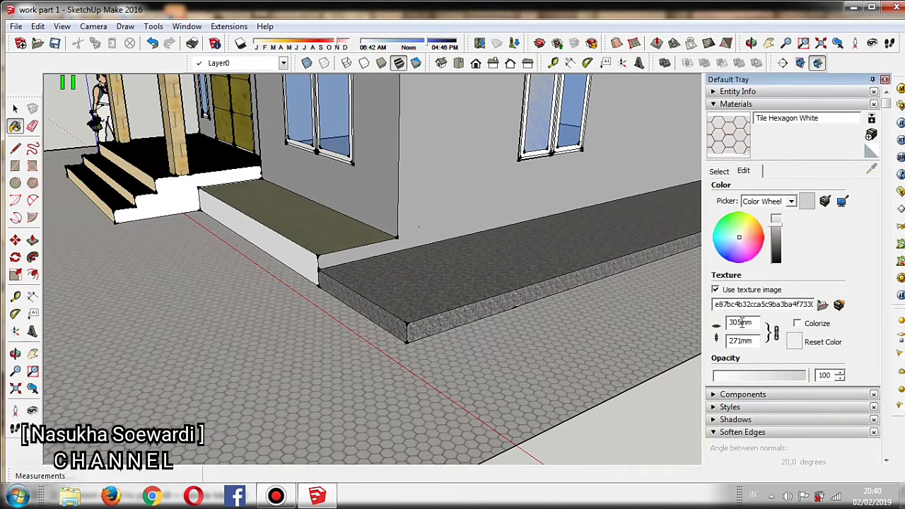
# - Set the Tile Hexagon White texture width to 400 mm and close the Default Tray
pyautogui.press('BackSpace')
pyautogui.press('BackSpace')
pyautogui.press('Return')
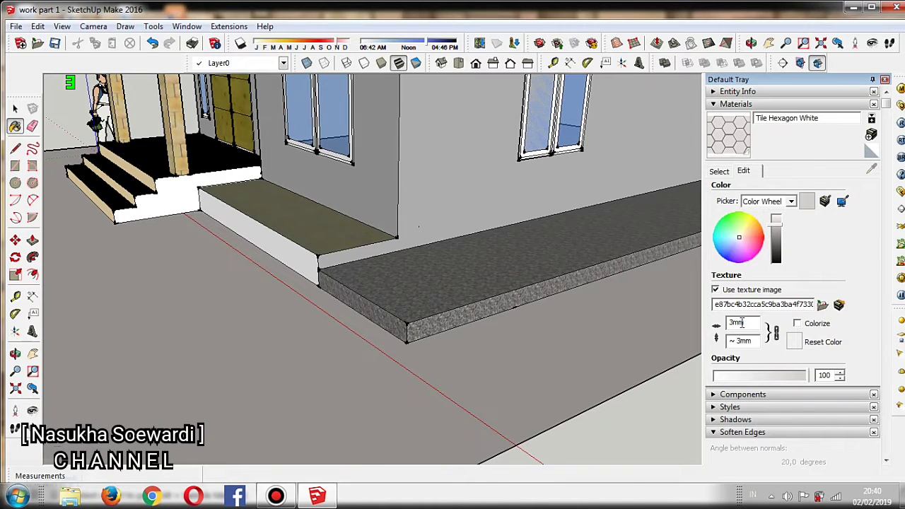
pyautogui.write('400')
pyautogui.press('Return')
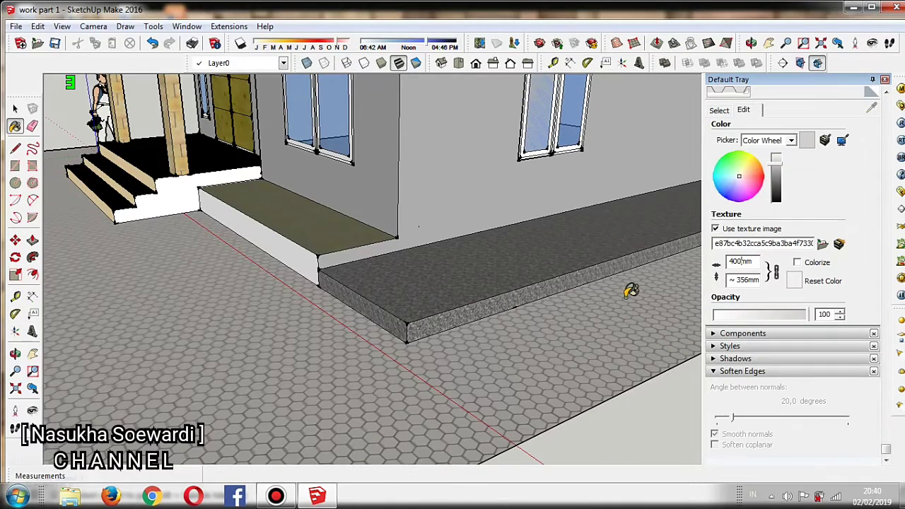
pyautogui.click(884, 79)
pyautogui.scroll(-4, 542, 307)
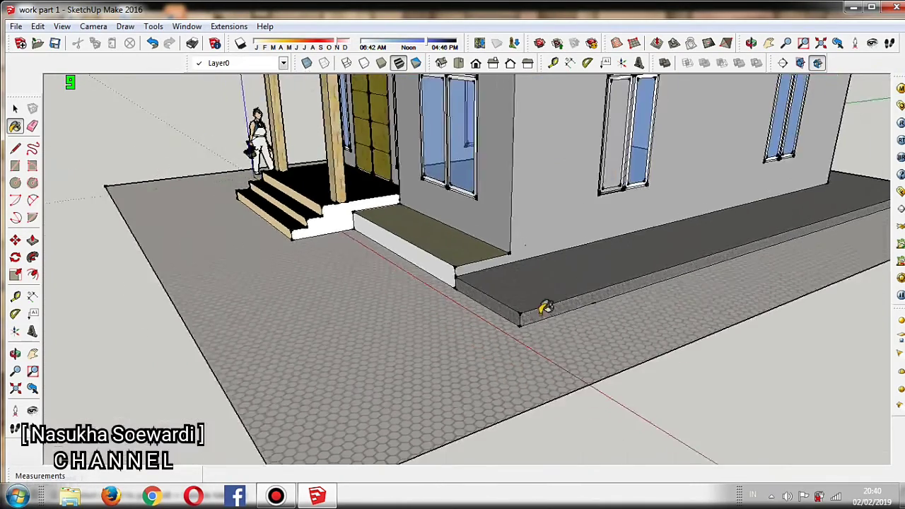
# - Orbit and zoom in on the gable wall with its white fascia and tiled roof slope
pyautogui.scroll(-4, 476, 360)
pyautogui.scroll(-3, 439, 354)
pyautogui.moveTo(439, 353)
pyautogui.mouseDown(button='middle')
pyautogui.moveTo(718, 324)
pyautogui.moveTo(545, 327)
pyautogui.moveTo(429, 347)
pyautogui.moveTo(529, 327)
pyautogui.moveTo(556, 243)
pyautogui.mouseUp(button='middle')
pyautogui.moveTo(551, 191)
pyautogui.mouseDown(button='middle')
pyautogui.moveTo(552, 385)
pyautogui.moveTo(555, 198)
pyautogui.mouseUp(button='middle')
pyautogui.scroll(1, 562, 224)
pyautogui.scroll(1, 561, 233)
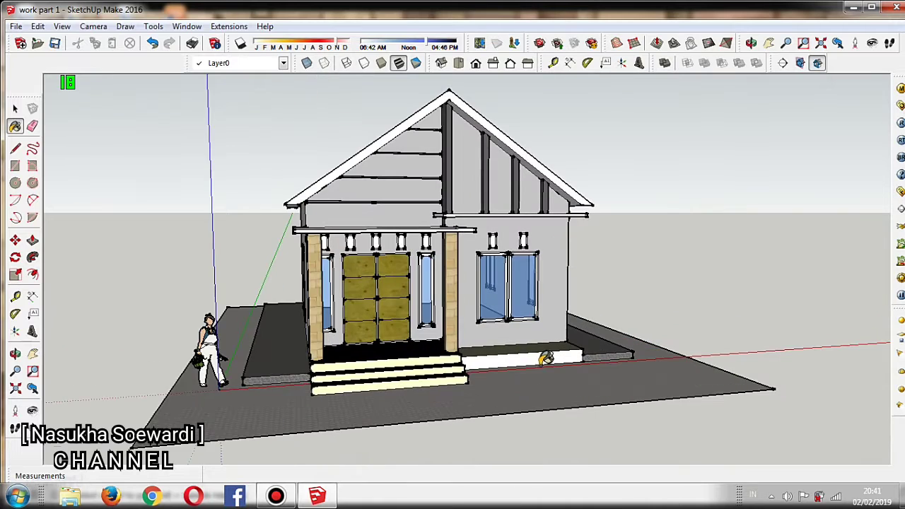
pyautogui.scroll(-2, 550, 357)
pyautogui.moveTo(530, 191); pyautogui.dragTo(481, 196, button='middle')
pyautogui.scroll(1, 493, 182)
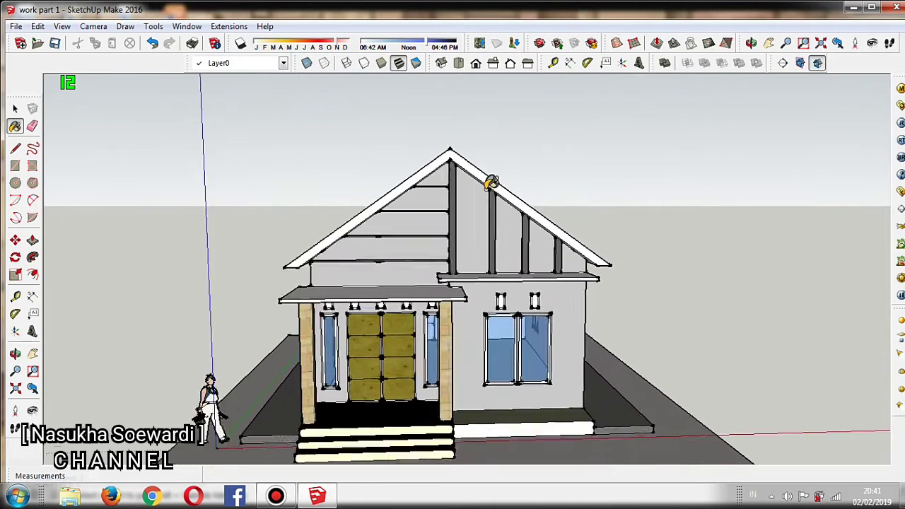
pyautogui.scroll(1, 491, 182)
pyautogui.scroll(1, 521, 171)
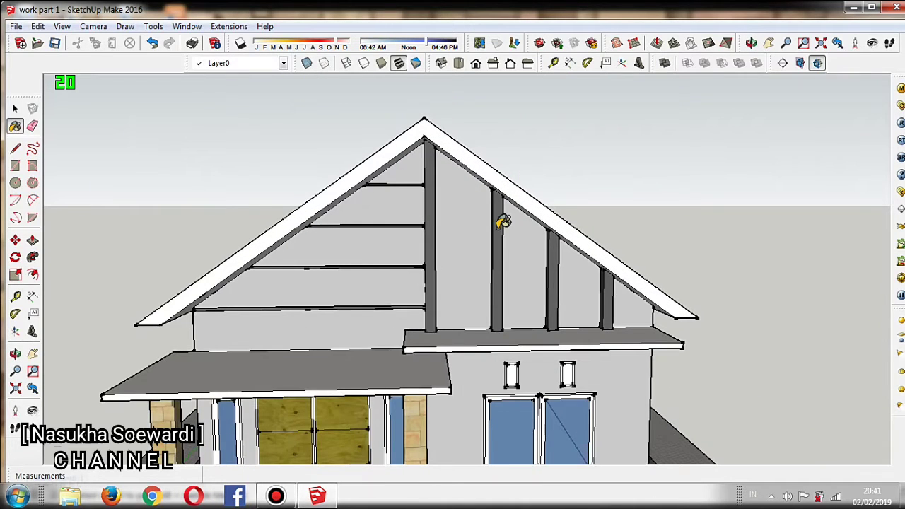
pyautogui.scroll(1, 501, 218)
pyautogui.scroll(-2, 530, 289)
pyautogui.moveTo(505, 296); pyautogui.dragTo(464, 267, button='middle')
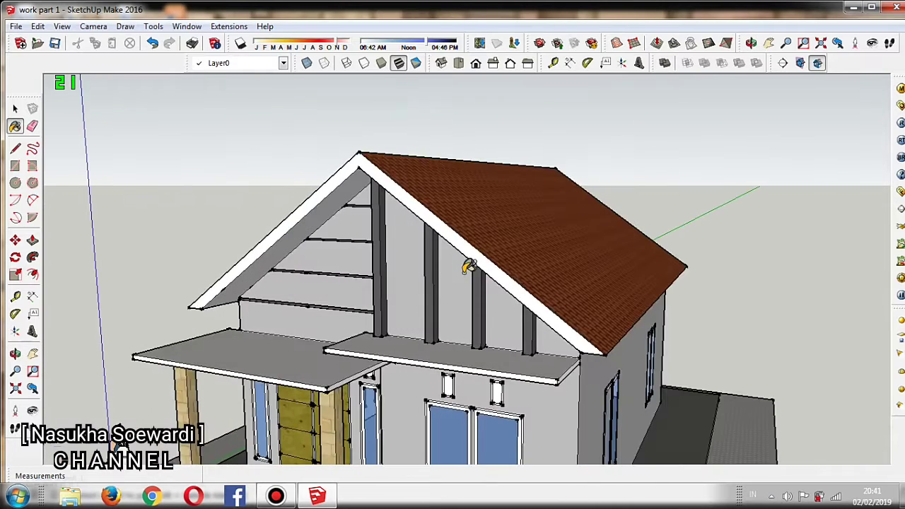
pyautogui.scroll(1, 473, 258)
pyautogui.scroll(1, 479, 255)
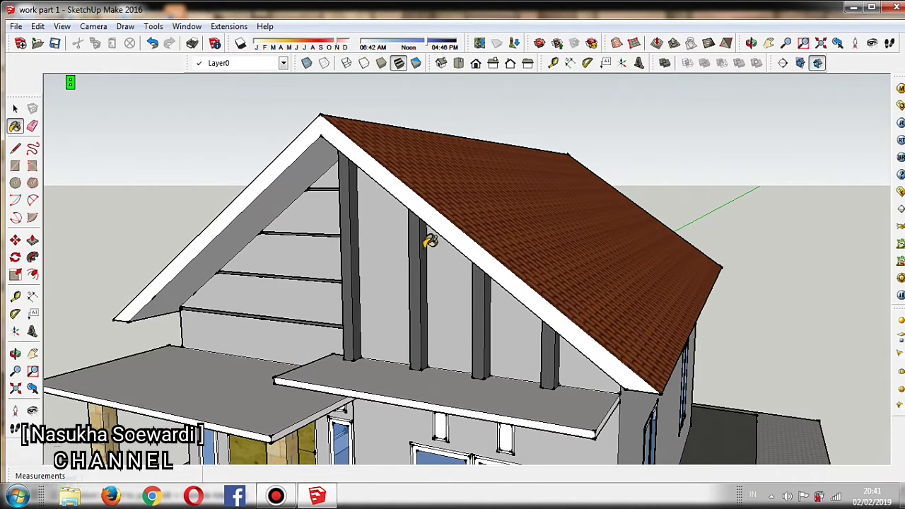
pyautogui.scroll(-2, 428, 244)
pyautogui.scroll(1, 342, 160)
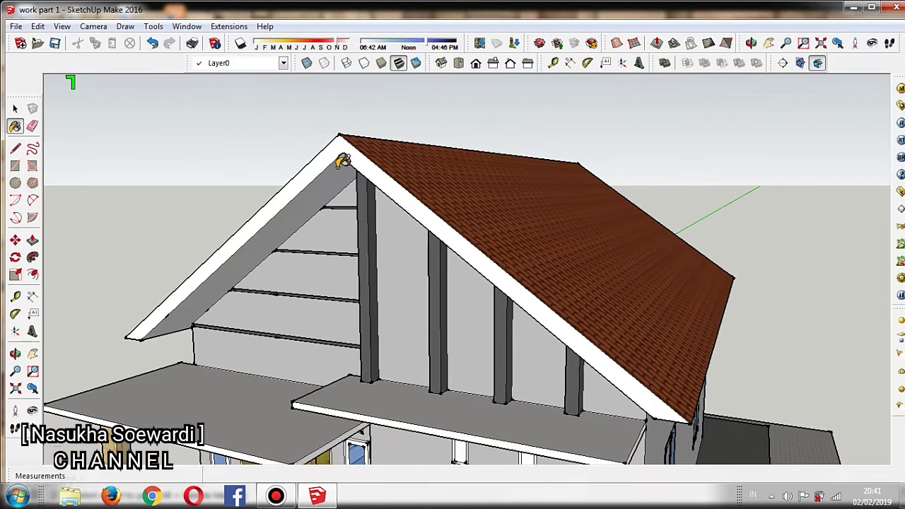
pyautogui.scroll(1, 342, 160)
pyautogui.click(33, 276)
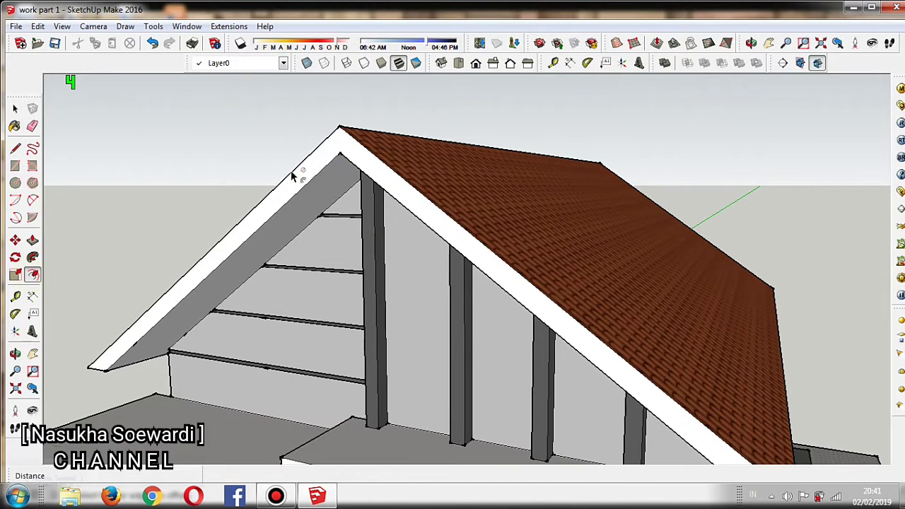
# - Try an offset on the gable trim, undo it, then recolour the roof tiles brown
pyautogui.click(338, 147)
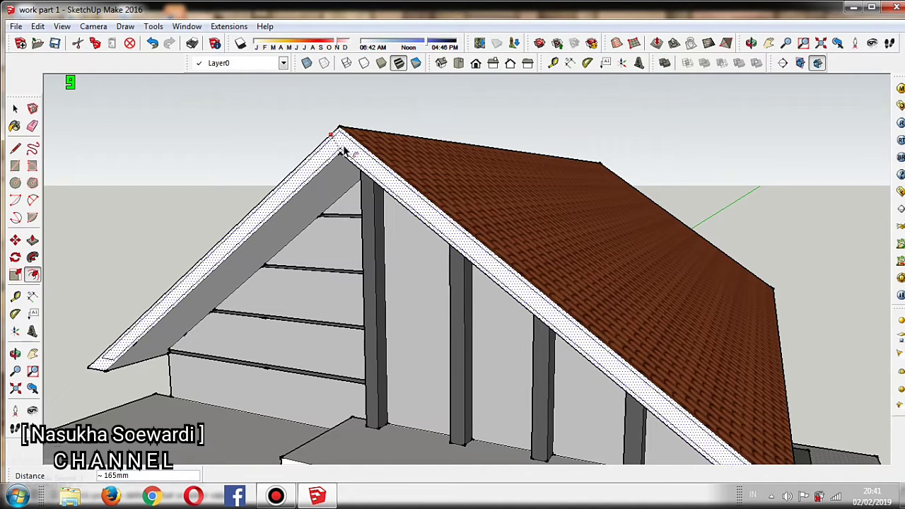
pyautogui.moveTo(351, 238)
pyautogui.mouseDown(button='middle')
pyautogui.moveTo(351, 248)
pyautogui.moveTo(403, 250)
pyautogui.mouseUp(button='middle')
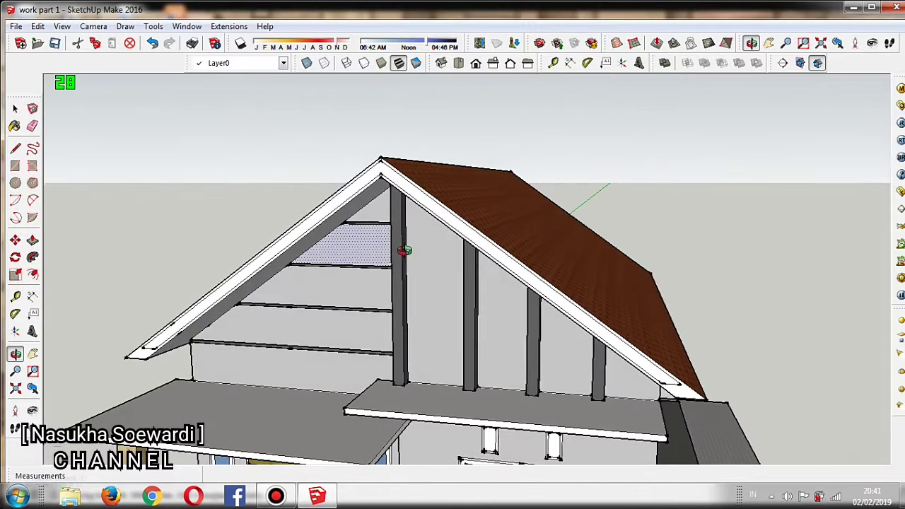
pyautogui.click(152, 43)
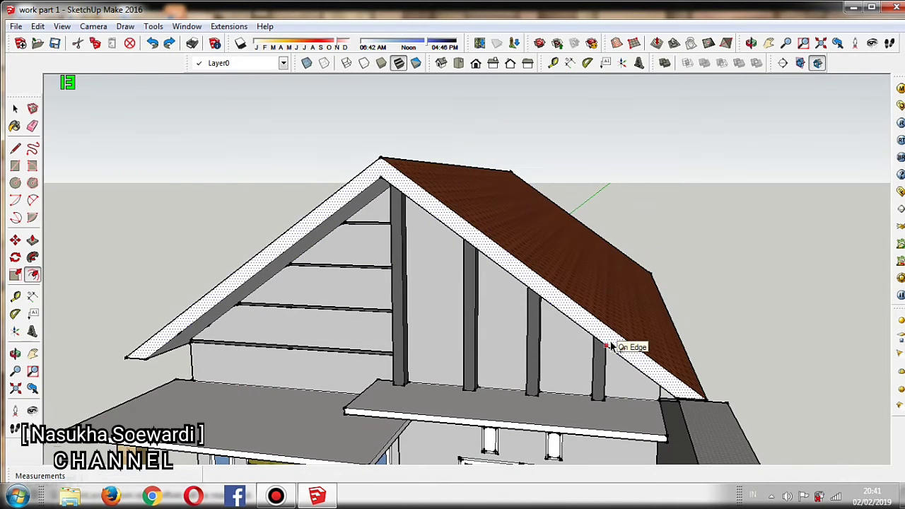
pyautogui.click(407, 297)
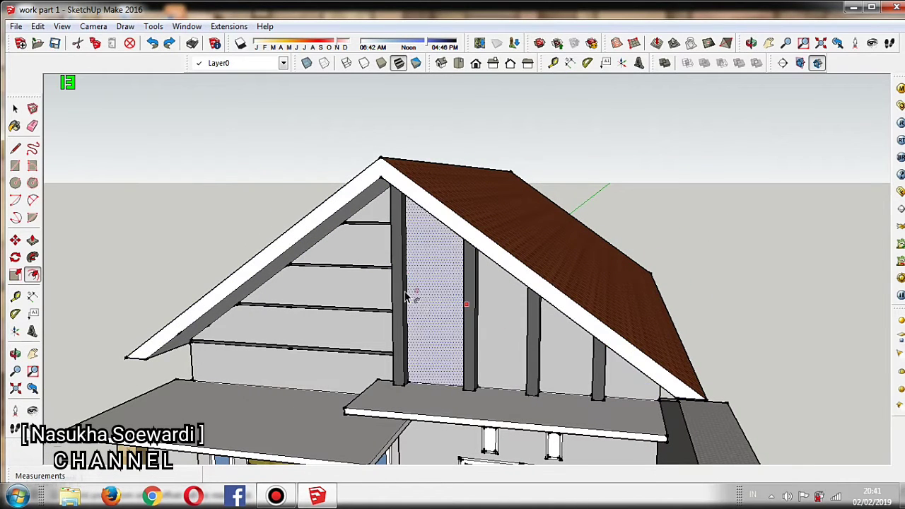
pyautogui.click(550, 276)
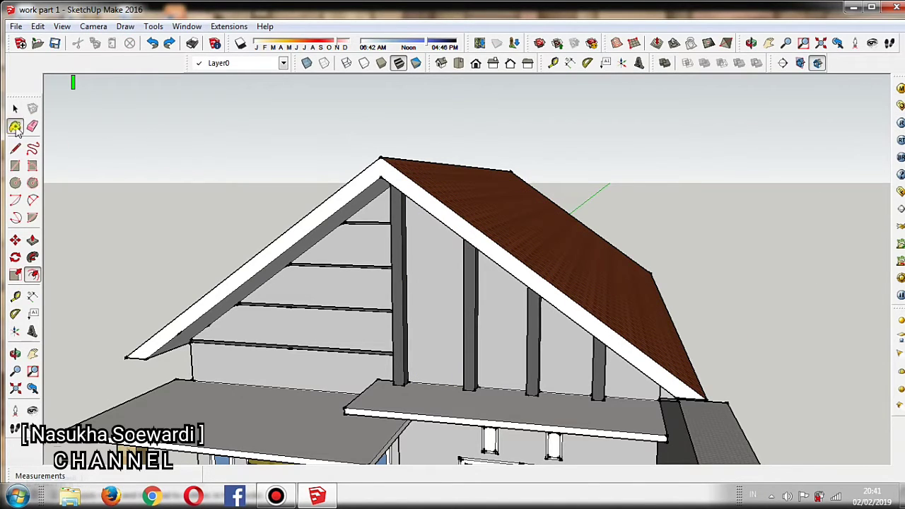
# - Pick 0038_Orange from the Colors-Named collection as the Paint Bucket colour
pyautogui.click(14, 126)
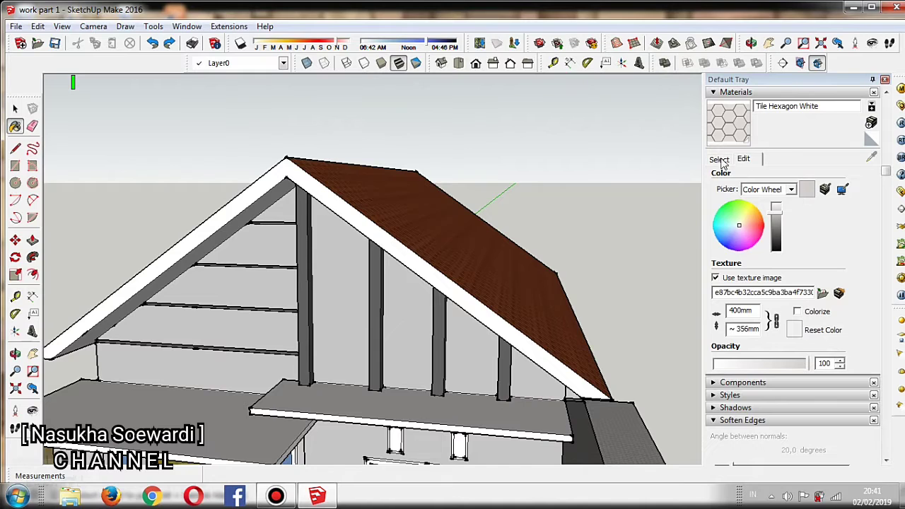
pyautogui.click(718, 159)
pyautogui.click(855, 178)
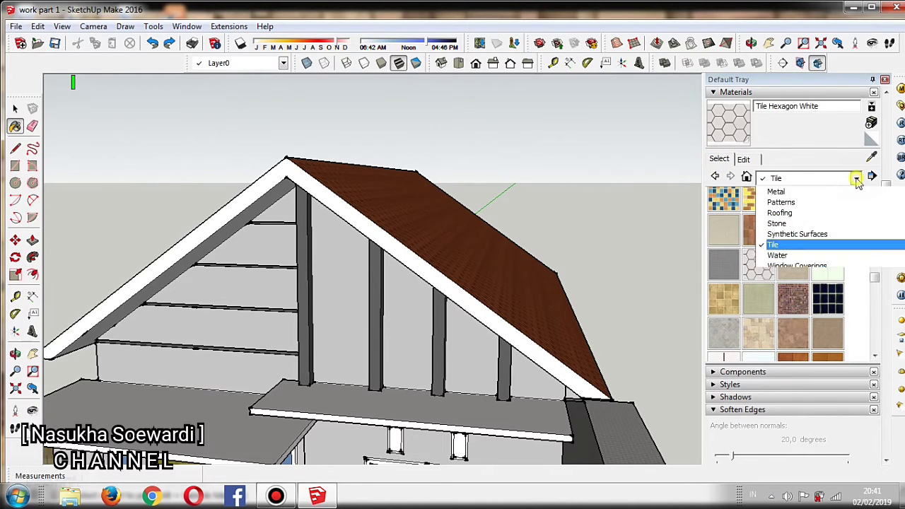
pyautogui.click(810, 234)
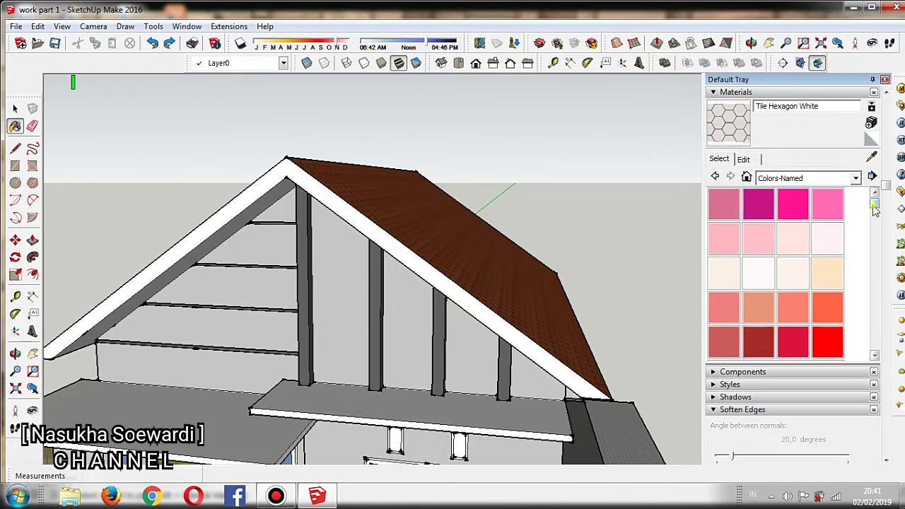
pyautogui.moveTo(872, 204); pyautogui.dragTo(869, 241)
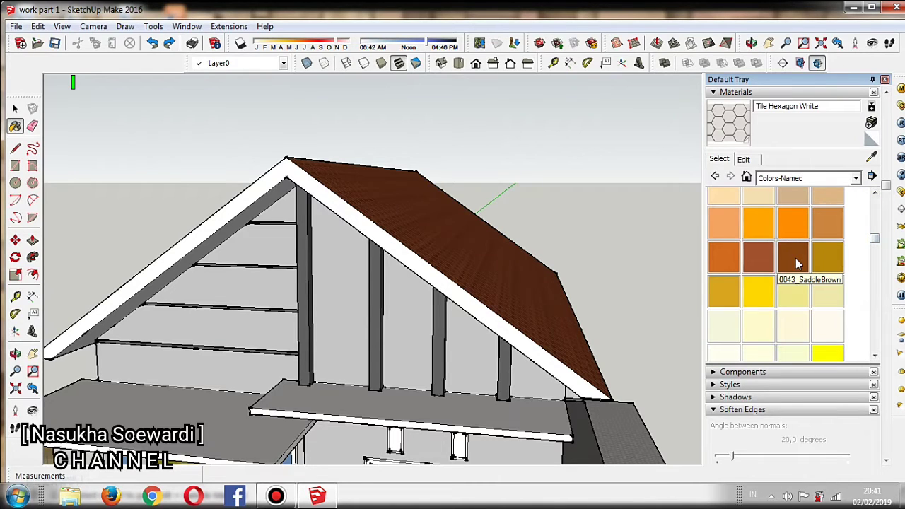
pyautogui.scroll(2, 797, 272)
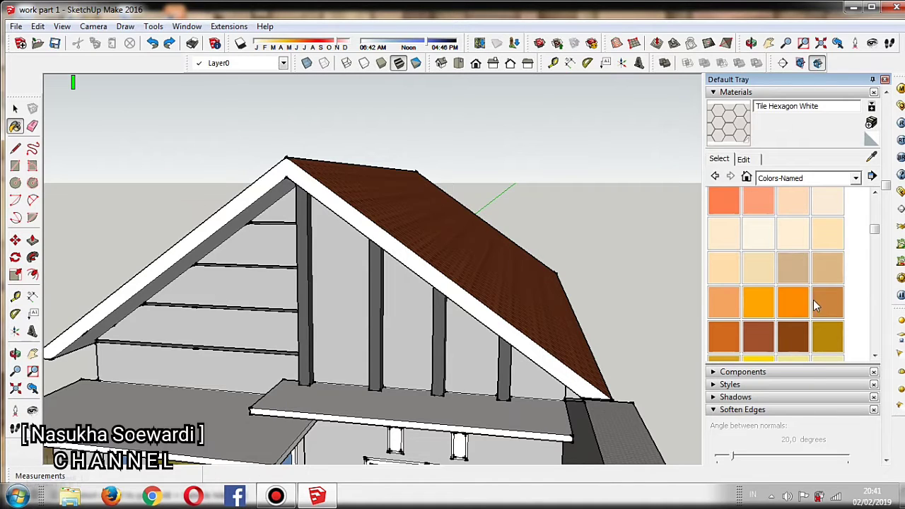
pyautogui.click(771, 303)
pyautogui.scroll(-3, 771, 302)
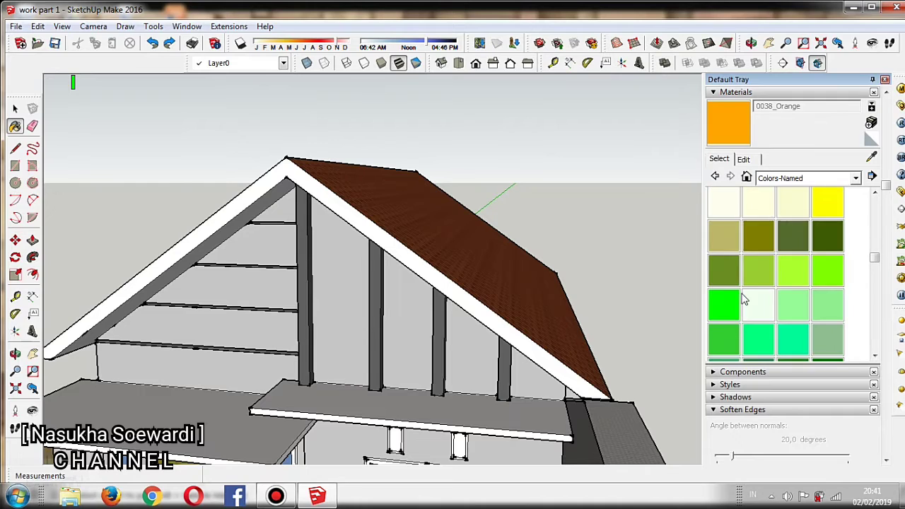
# - Paint the front, left and gable-side roof fascia boards 0038_Orange
pyautogui.click(518, 328)
pyautogui.moveTo(517, 327)
pyautogui.mouseDown(button='middle')
pyautogui.moveTo(502, 318)
pyautogui.moveTo(313, 319)
pyautogui.mouseUp(button='middle')
pyautogui.scroll(2, 313, 319)
pyautogui.scroll(2, 313, 319)
pyautogui.scroll(2, 361, 267)
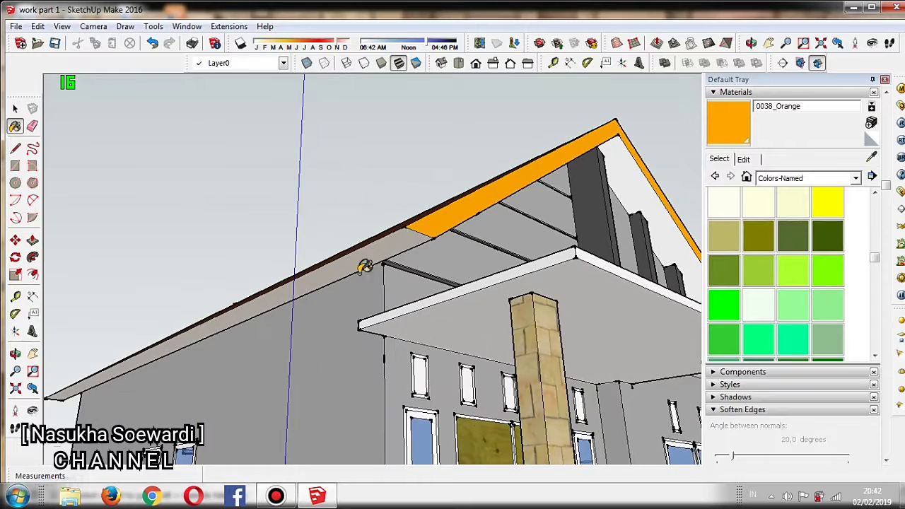
pyautogui.click(376, 246)
pyautogui.scroll(-3, 325, 288)
pyautogui.scroll(-2, 297, 328)
pyautogui.moveTo(297, 328)
pyautogui.mouseDown(button='middle')
pyautogui.moveTo(313, 329)
pyautogui.moveTo(307, 360)
pyautogui.moveTo(206, 133)
pyautogui.mouseUp(button='middle')
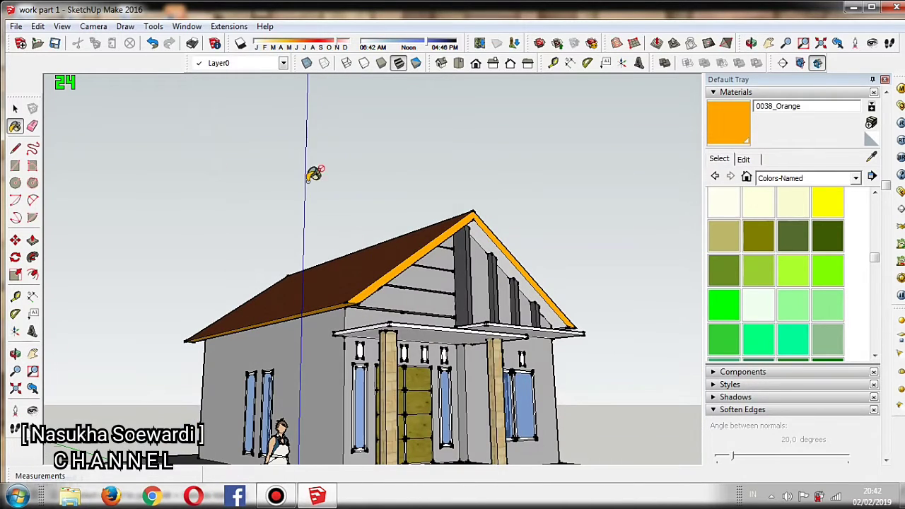
pyautogui.scroll(-1, 340, 303)
pyautogui.moveTo(340, 302)
pyautogui.mouseDown(button='middle')
pyautogui.moveTo(293, 315)
pyautogui.moveTo(521, 259)
pyautogui.mouseUp(button='middle')
pyautogui.scroll(2, 458, 216)
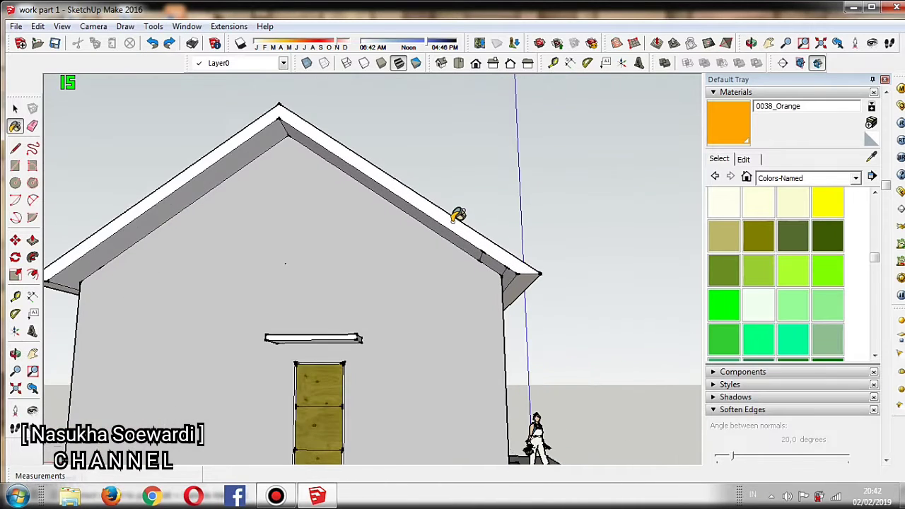
pyautogui.click(456, 217)
pyautogui.scroll(-2, 456, 219)
pyautogui.scroll(-1, 514, 299)
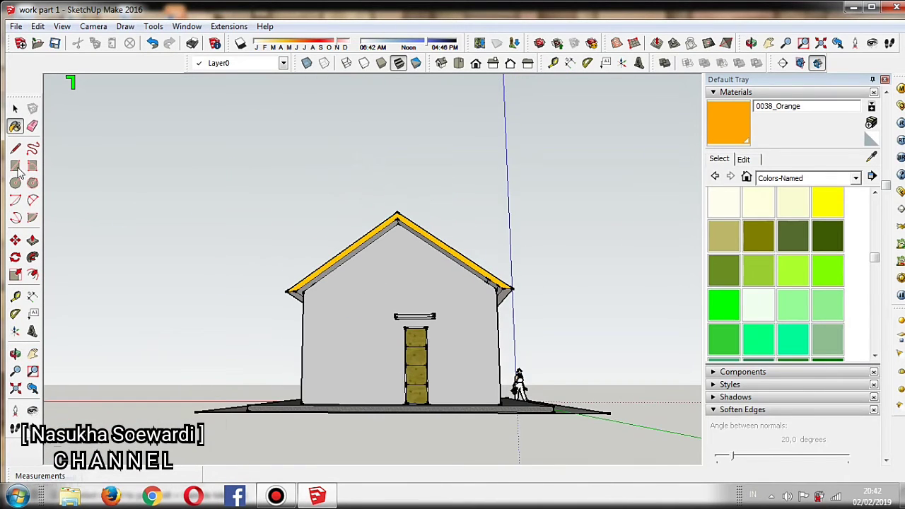
# - Erase the stray short edge on the fascia near the right eave
pyautogui.click(31, 126)
pyautogui.scroll(3, 498, 284)
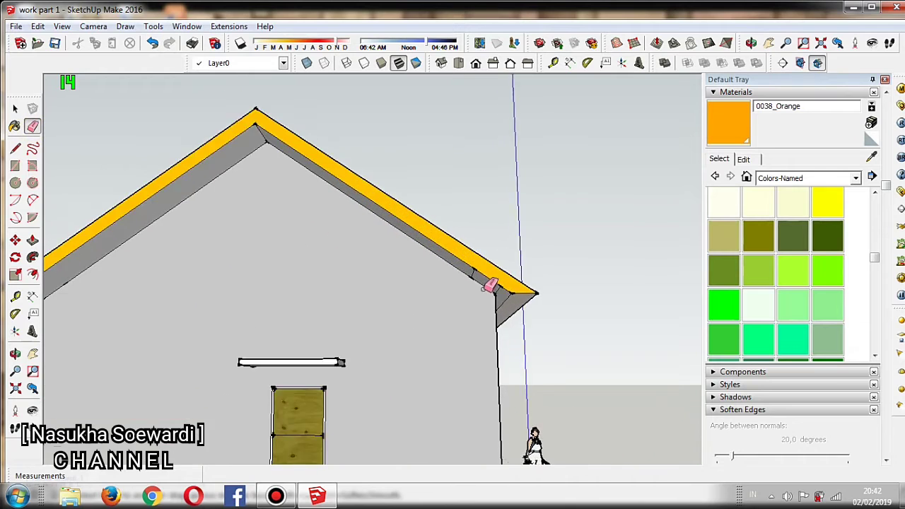
pyautogui.scroll(2, 470, 261)
pyautogui.click(453, 246)
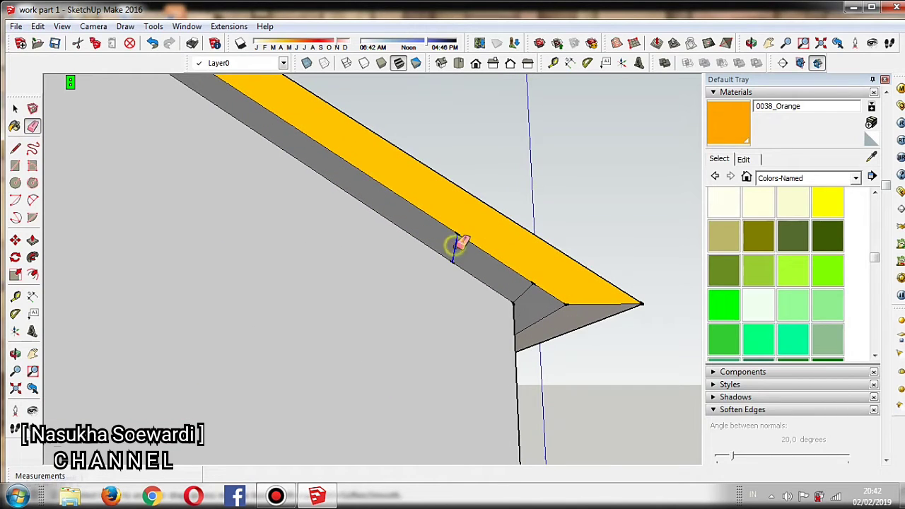
pyautogui.scroll(-2, 549, 325)
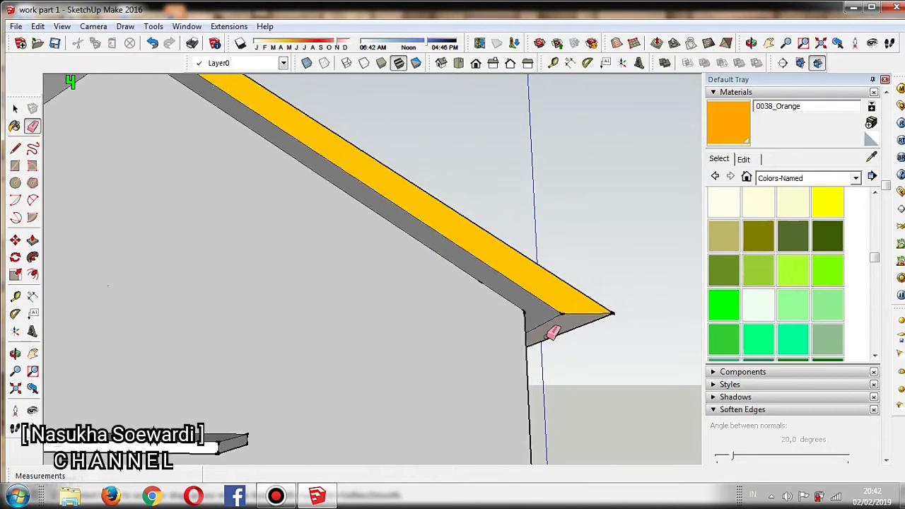
pyautogui.scroll(-2, 487, 339)
pyautogui.scroll(-2, 523, 340)
pyautogui.scroll(-1, 523, 339)
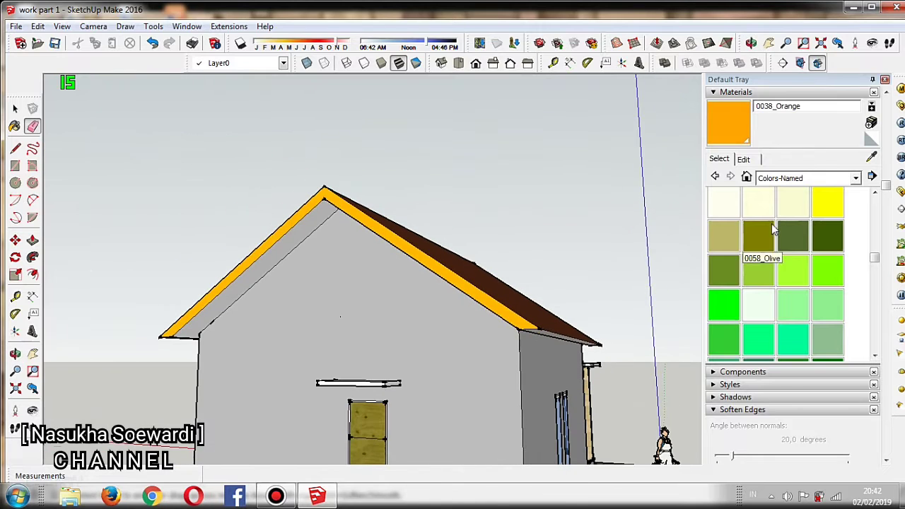
# - Repaint the side and front gable fascia boards with 0056_Yellow
pyautogui.click(827, 210)
pyautogui.click(509, 307)
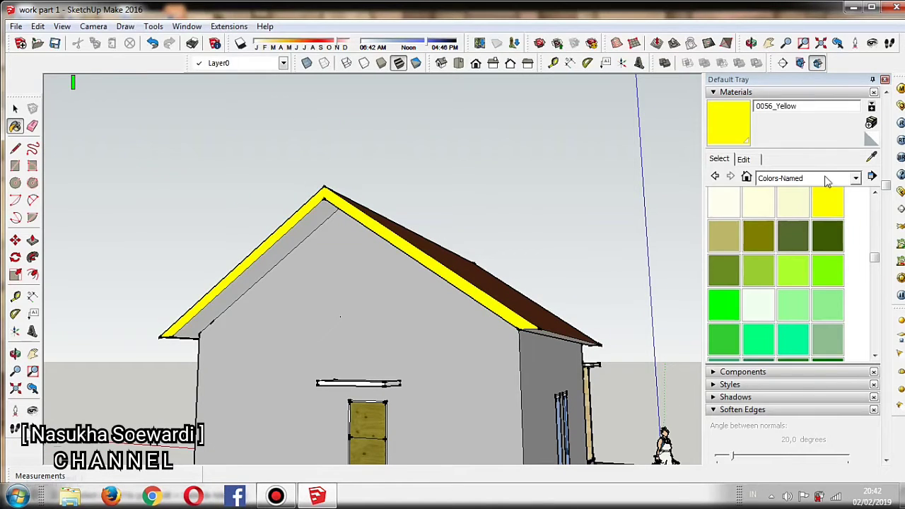
pyautogui.click(812, 179)
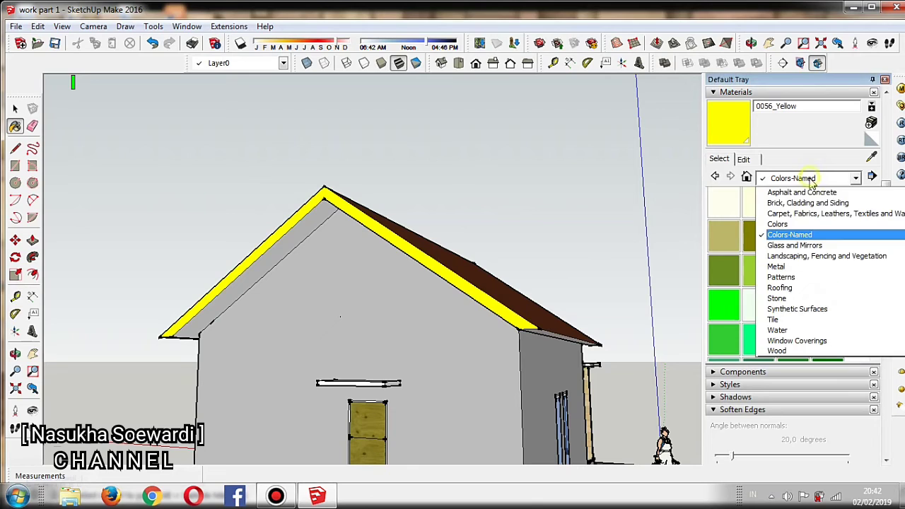
pyautogui.click(856, 179)
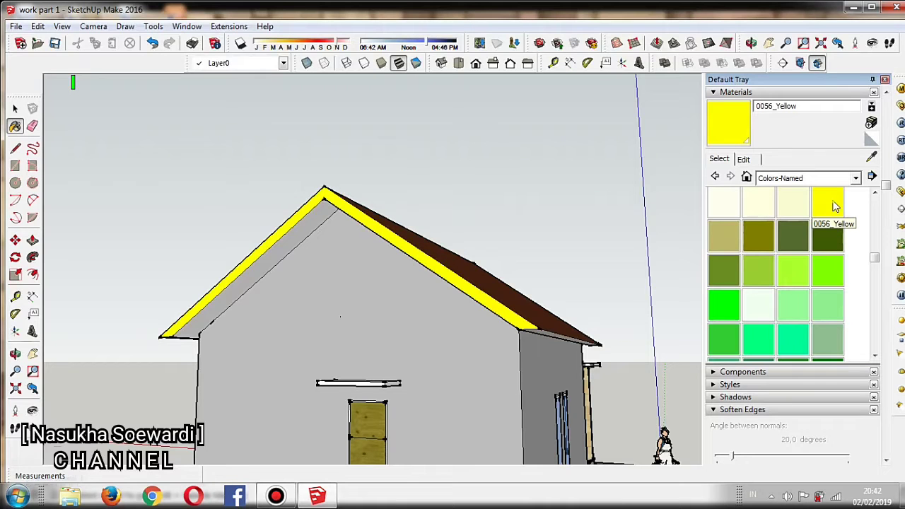
pyautogui.moveTo(516, 307)
pyautogui.mouseDown(button='middle')
pyautogui.moveTo(554, 320)
pyautogui.moveTo(400, 334)
pyautogui.mouseUp(button='middle')
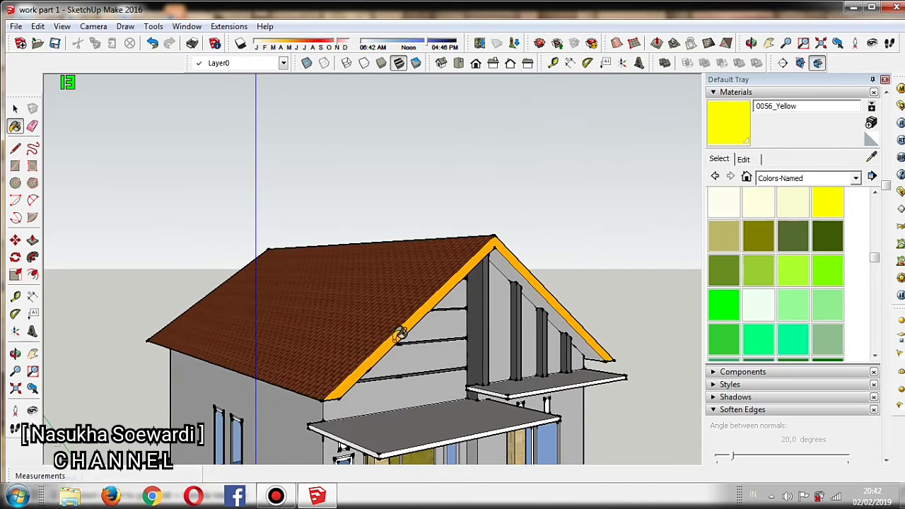
pyautogui.click(533, 274)
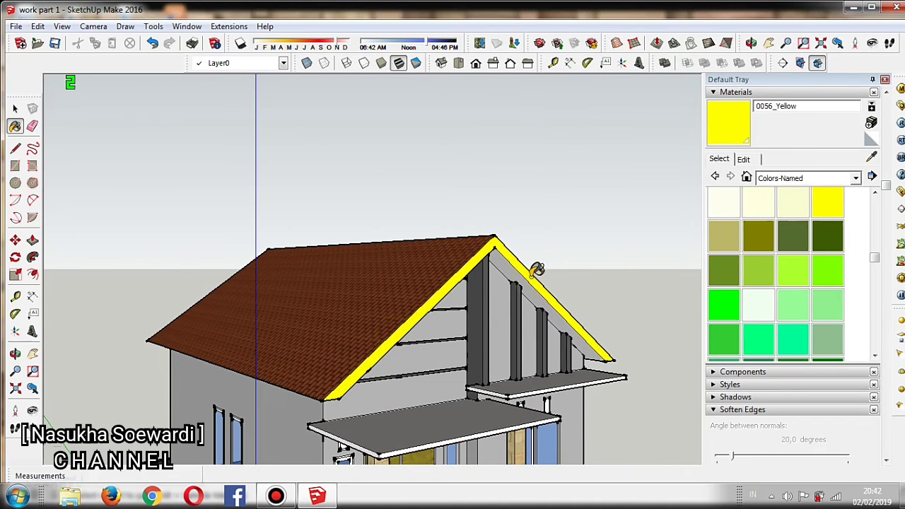
pyautogui.moveTo(537, 269); pyautogui.dragTo(558, 285, button='middle')
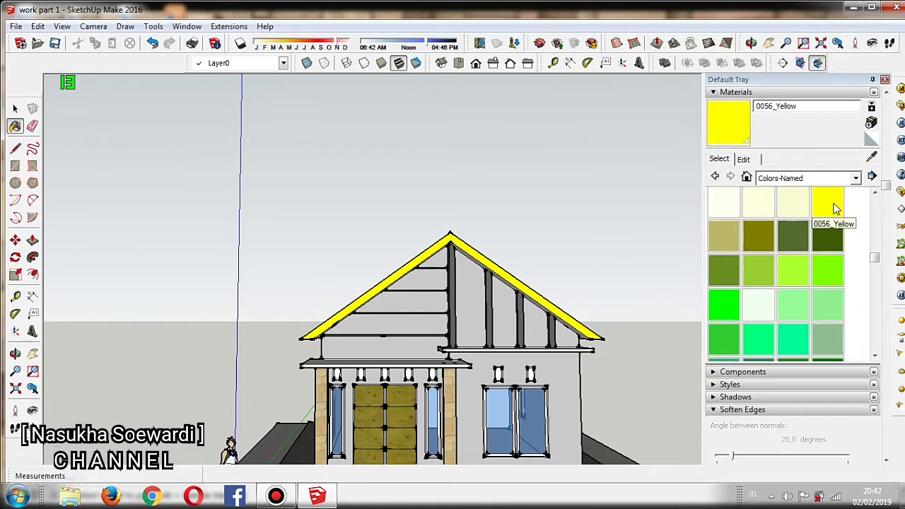
pyautogui.click(803, 105)
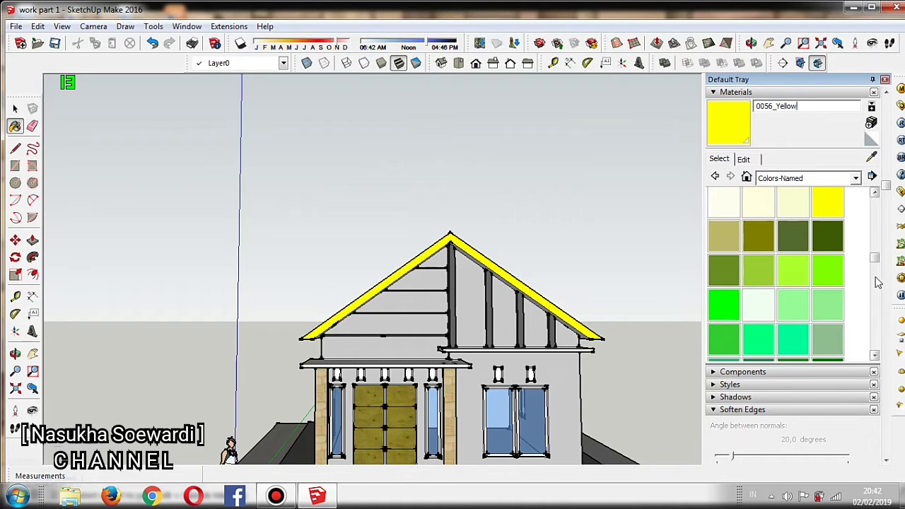
pyautogui.moveTo(875, 262); pyautogui.dragTo(875, 281)
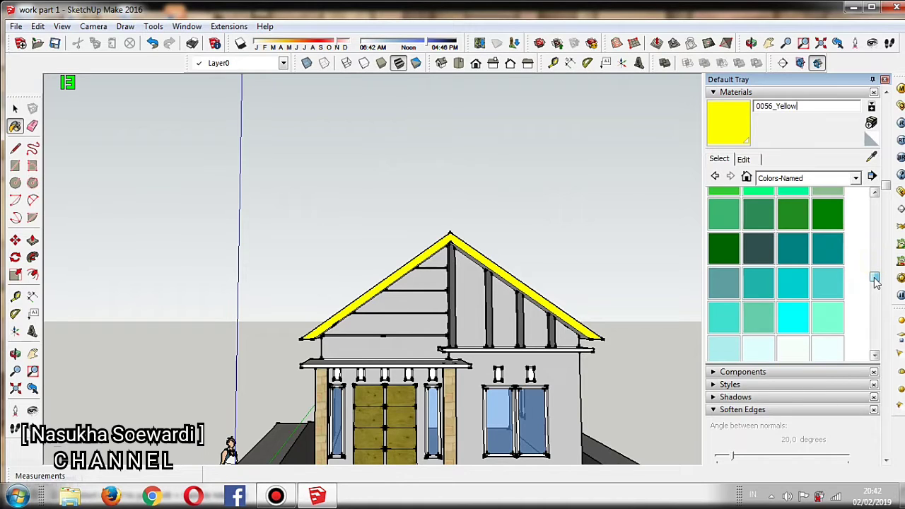
# - Paint the roof edges 0078_DarkSlateGray
pyautogui.click(754, 249)
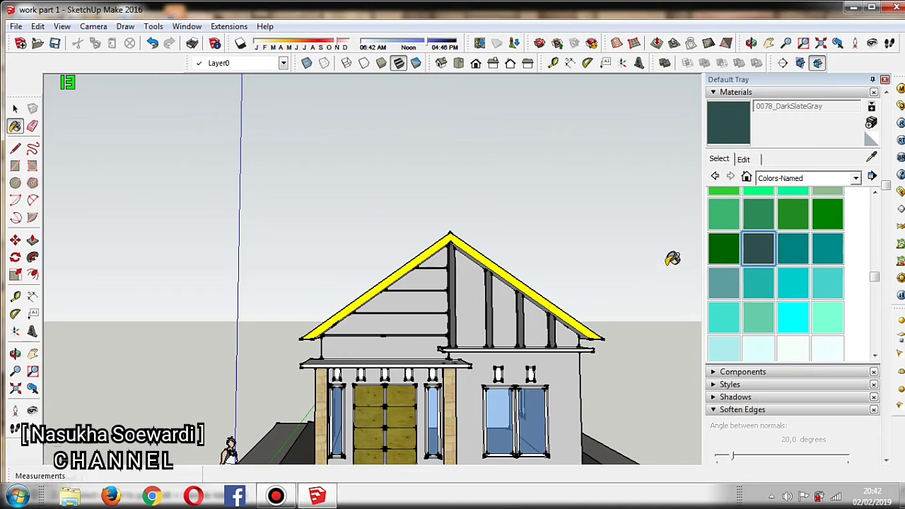
pyautogui.click(558, 296)
pyautogui.scroll(1, 447, 338)
pyautogui.scroll(1, 489, 300)
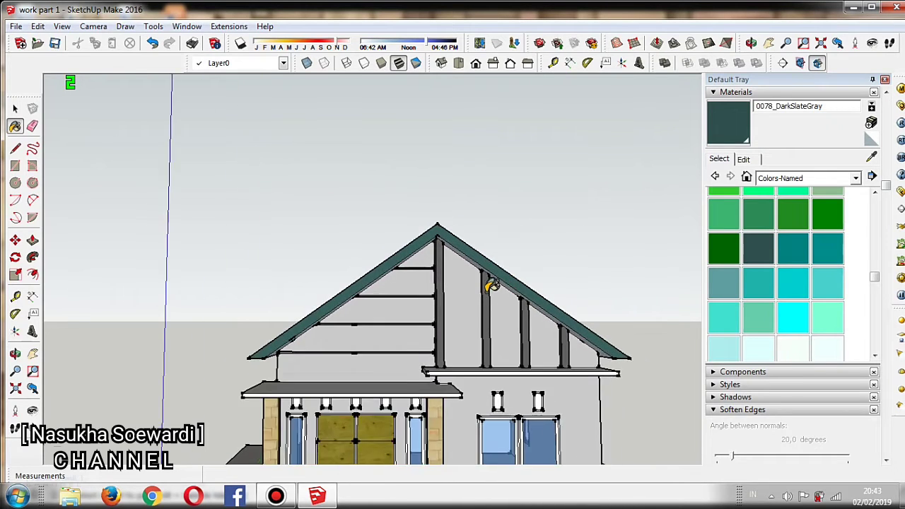
pyautogui.scroll(2, 494, 287)
pyautogui.scroll(-1, 548, 284)
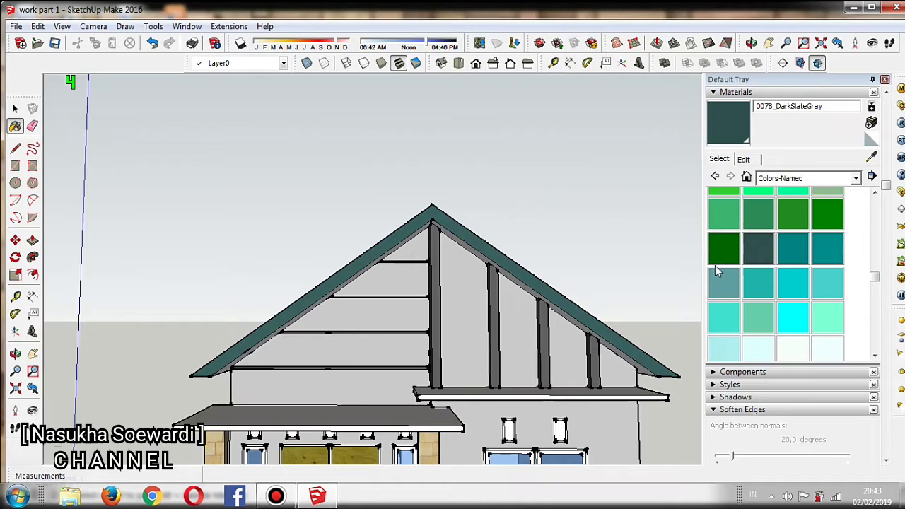
pyautogui.scroll(3, 806, 224)
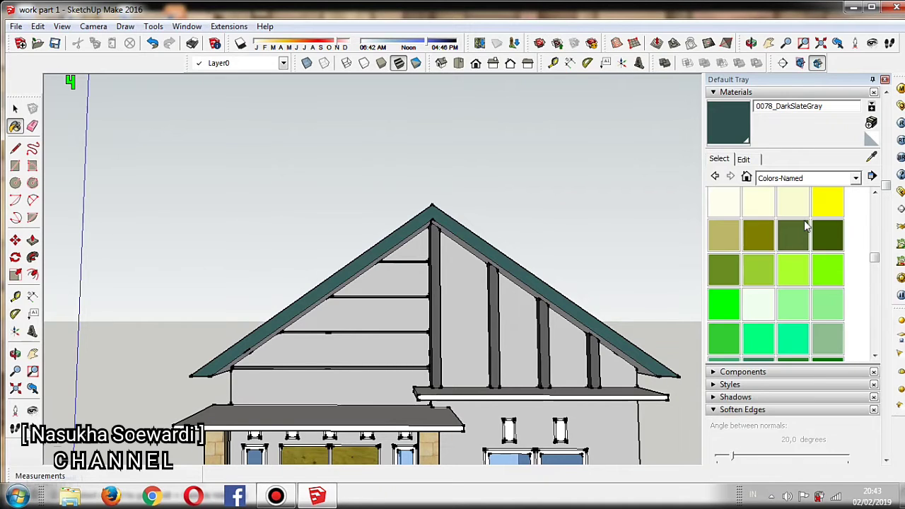
pyautogui.scroll(-3, 806, 223)
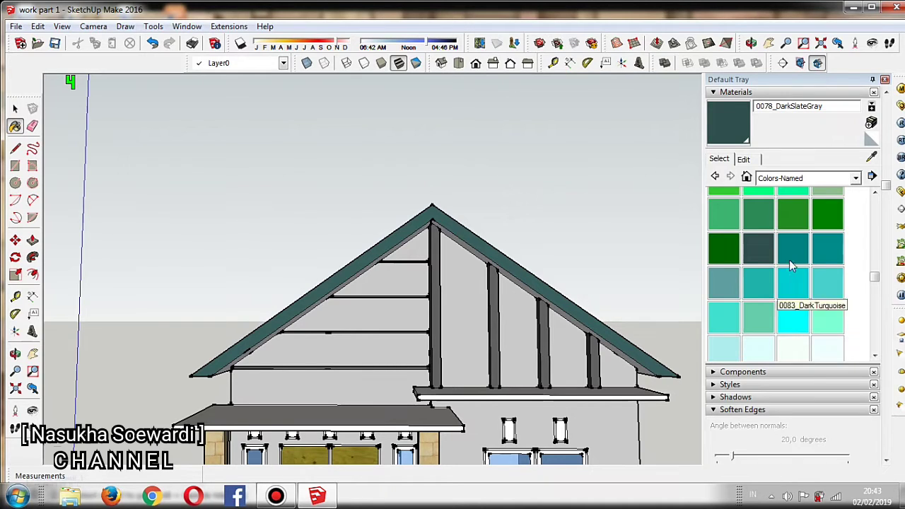
# - Paint the roof and gable fascia 0076_Green, then start renaming the material lisplank
pyautogui.click(822, 225)
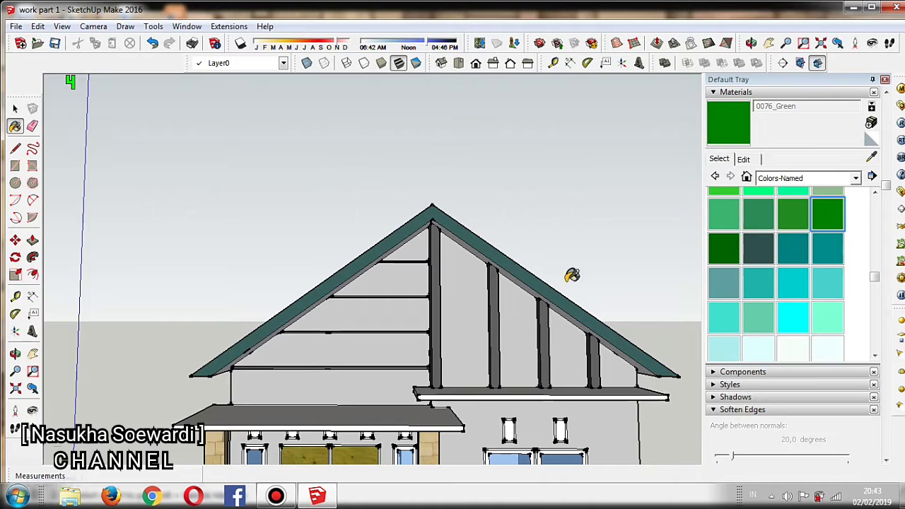
pyautogui.scroll(2, 556, 297)
pyautogui.click(559, 285)
pyautogui.scroll(-2, 495, 319)
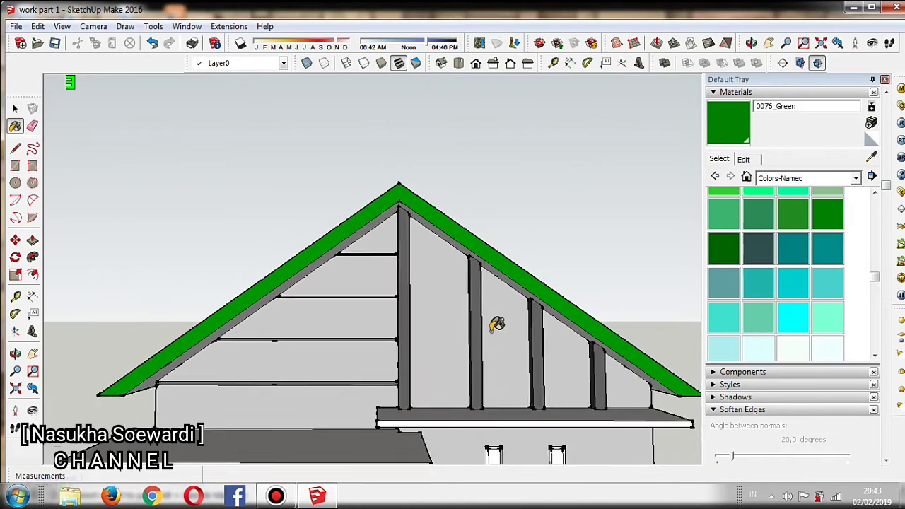
pyautogui.scroll(-2, 551, 347)
pyautogui.moveTo(592, 345)
pyautogui.mouseDown(button='middle')
pyautogui.moveTo(401, 355)
pyautogui.moveTo(378, 343)
pyautogui.moveTo(462, 337)
pyautogui.moveTo(473, 301)
pyautogui.mouseUp(button='middle')
pyautogui.click(472, 303)
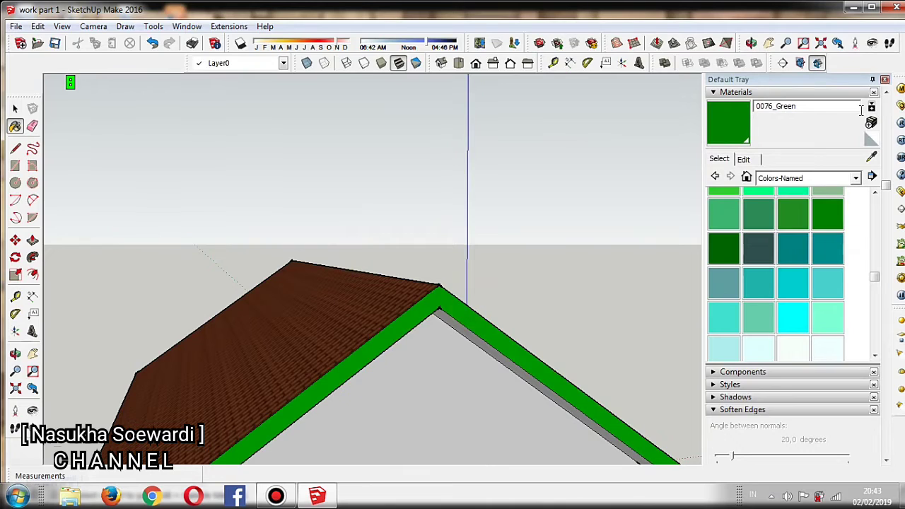
pyautogui.click(806, 111)
pyautogui.write('lisplank')
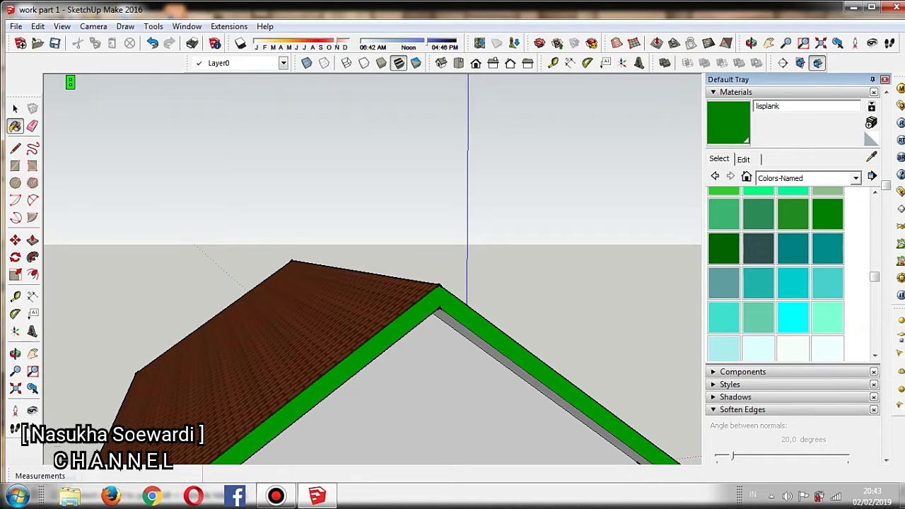
# - In the V-Ray material editor, add a Reflection layer to lisplank, preview it, and close the editor
pyautogui.click(900, 89)
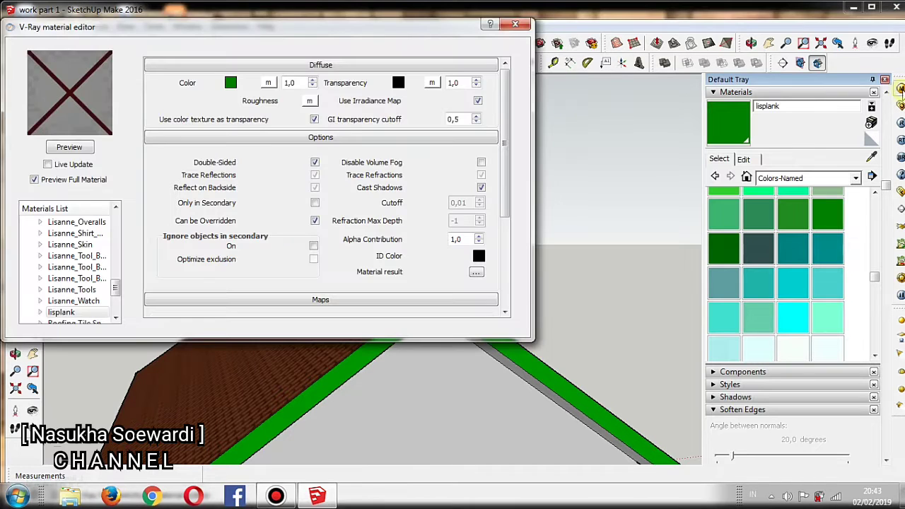
pyautogui.click(53, 314)
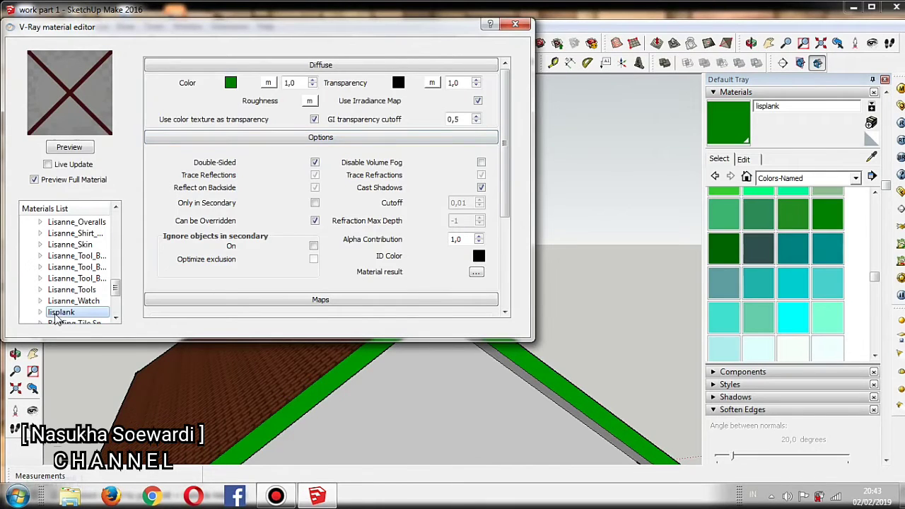
pyautogui.rightClick(58, 316)
pyautogui.moveTo(101, 321)
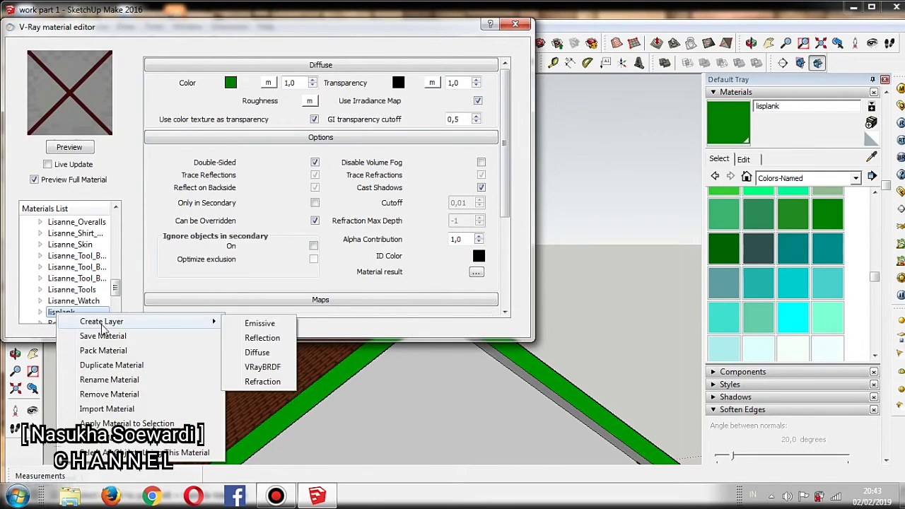
pyautogui.click(277, 342)
pyautogui.click(70, 147)
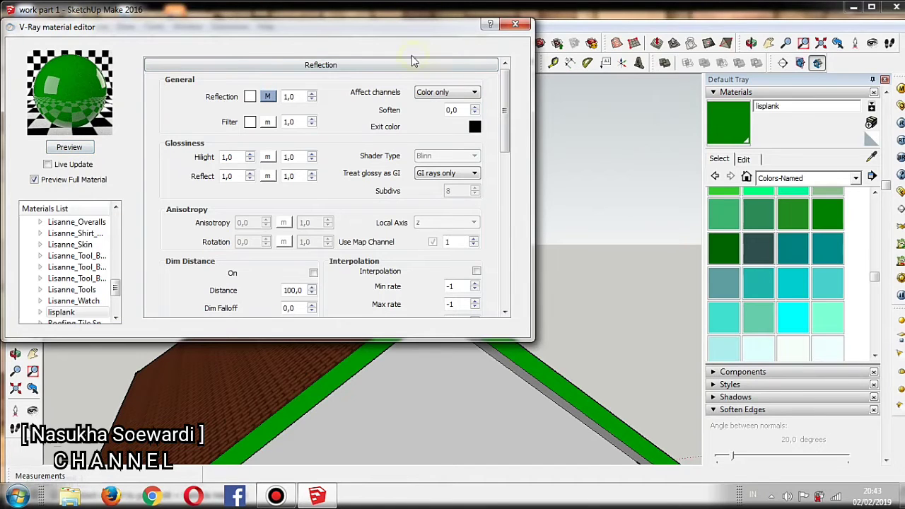
pyautogui.click(514, 25)
# - Zoom and orbit the view to see the house's front porch
pyautogui.scroll(-3, 481, 107)
pyautogui.scroll(-3, 463, 242)
pyautogui.moveTo(378, 318)
pyautogui.mouseDown(button='middle')
pyautogui.moveTo(412, 333)
pyautogui.moveTo(573, 358)
pyautogui.moveTo(465, 379)
pyautogui.mouseUp(button='middle')
pyautogui.scroll(2, 282, 302)
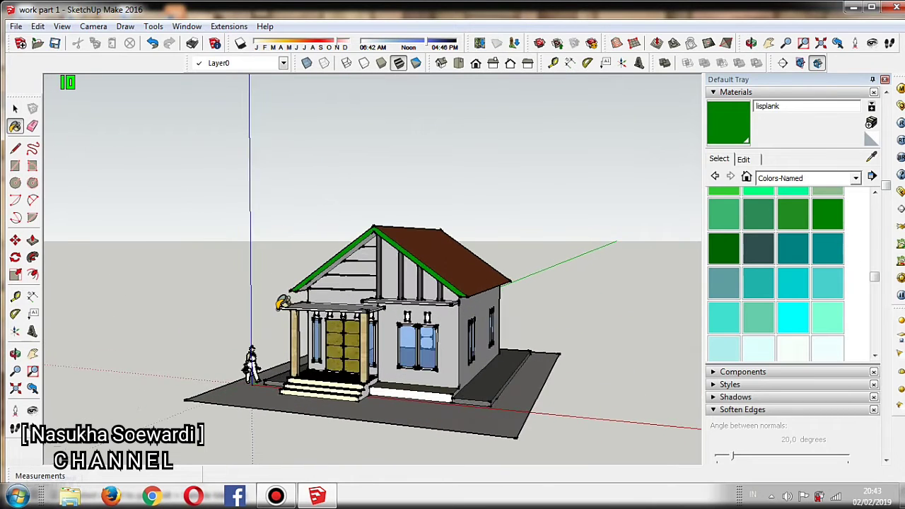
# - Select 0010_Snow in Colors-Named and paint the faces under the roof trim white
pyautogui.scroll(3, 283, 302)
pyautogui.moveTo(290, 305)
pyautogui.mouseDown(button='middle')
pyautogui.moveTo(399, 282)
pyautogui.moveTo(439, 298)
pyautogui.mouseUp(button='middle')
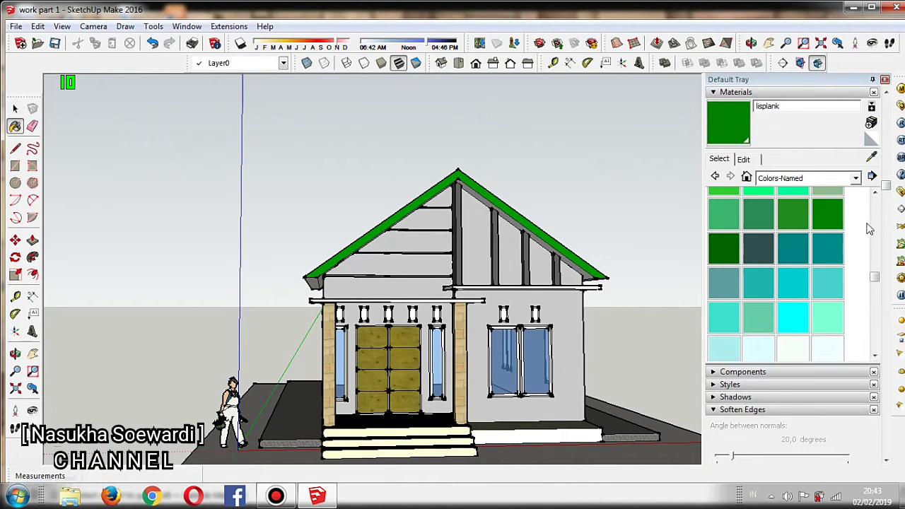
pyautogui.moveTo(875, 278); pyautogui.dragTo(875, 199)
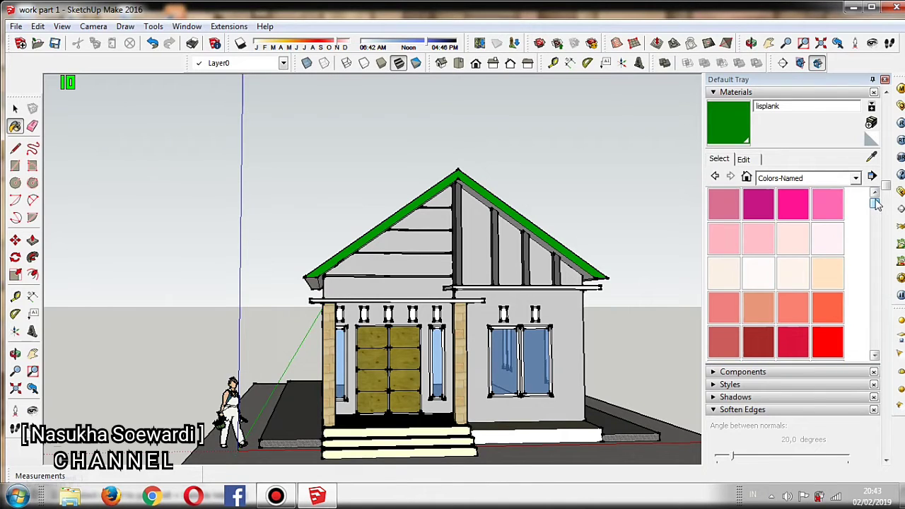
pyautogui.click(753, 269)
pyautogui.scroll(1, 530, 264)
pyautogui.scroll(2, 535, 252)
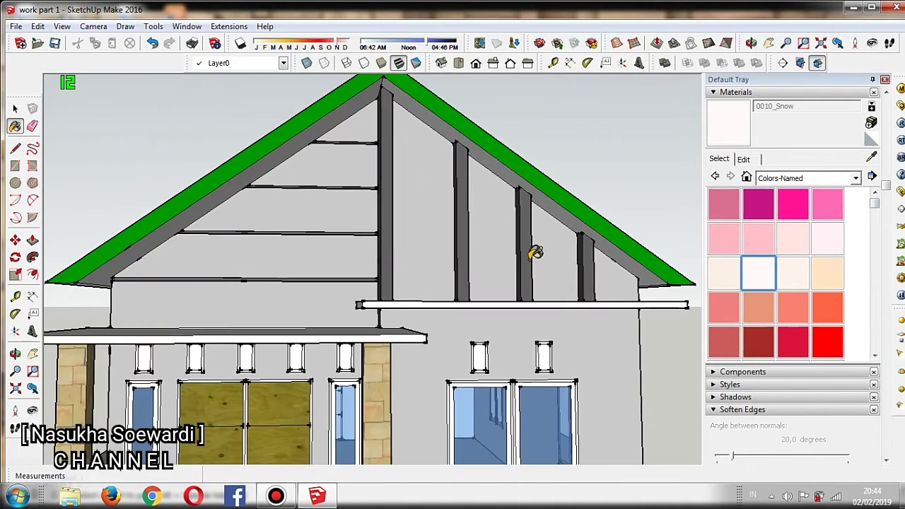
pyautogui.scroll(1, 535, 247)
pyautogui.scroll(1, 556, 222)
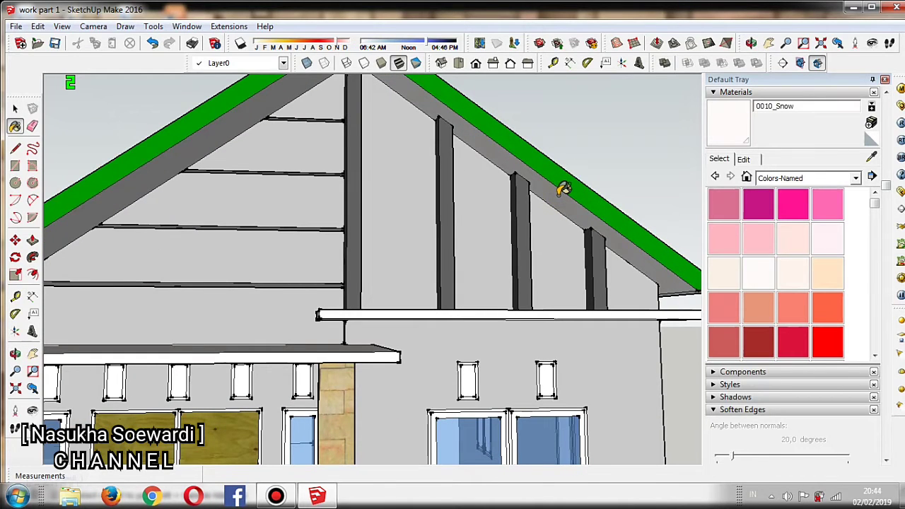
pyautogui.click(242, 88)
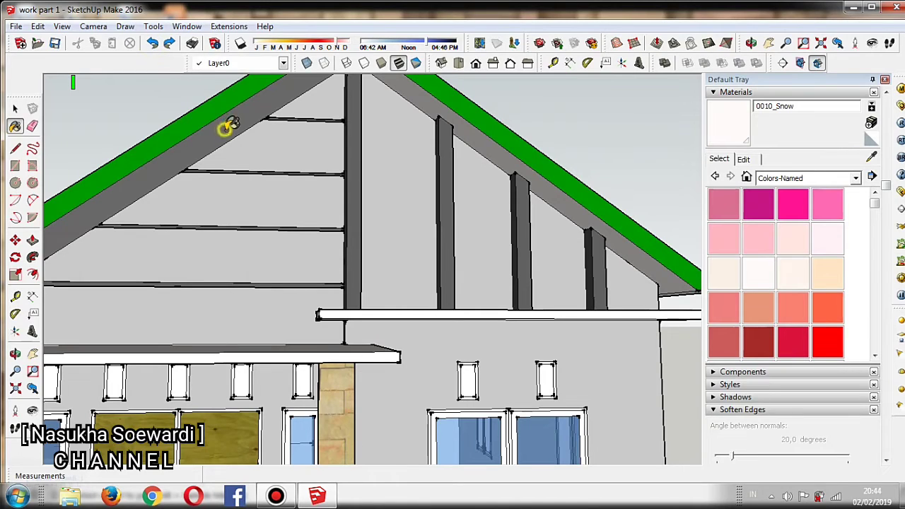
# - Orbit around the house with Paint Bucket active to check the gable and trim end faces
pyautogui.scroll(-5, 329, 262)
pyautogui.moveTo(330, 263)
pyautogui.mouseDown(button='middle')
pyautogui.moveTo(352, 266)
pyautogui.moveTo(273, 259)
pyautogui.mouseUp(button='middle')
pyautogui.press('b')
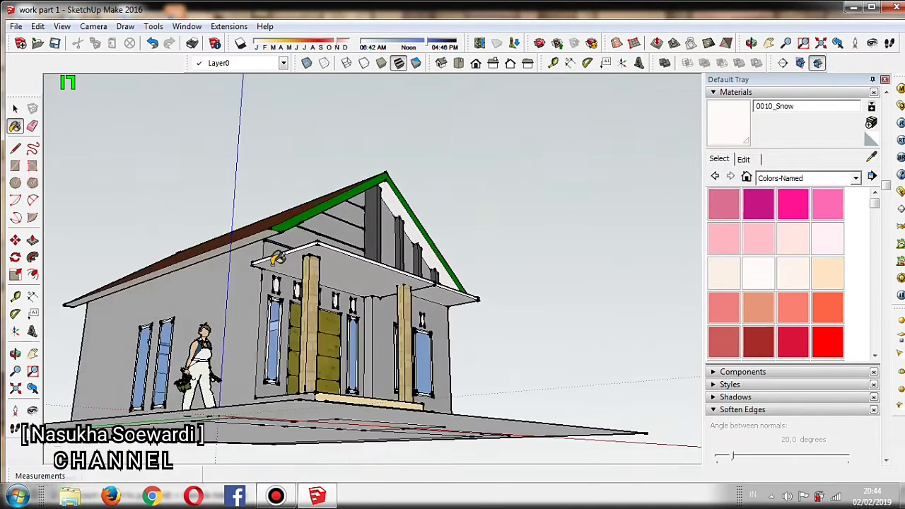
pyautogui.scroll(2, 259, 234)
pyautogui.scroll(2, 269, 204)
pyautogui.scroll(2, 419, 263)
pyautogui.scroll(-3, 420, 263)
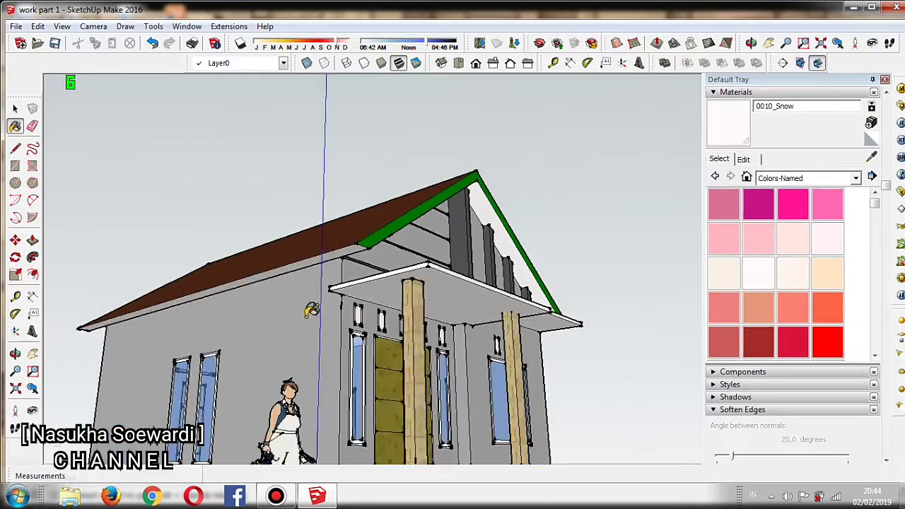
pyautogui.scroll(-2, 263, 329)
pyautogui.moveTo(262, 330); pyautogui.dragTo(519, 377, button='middle')
pyautogui.scroll(2, 248, 313)
pyautogui.scroll(2, 151, 292)
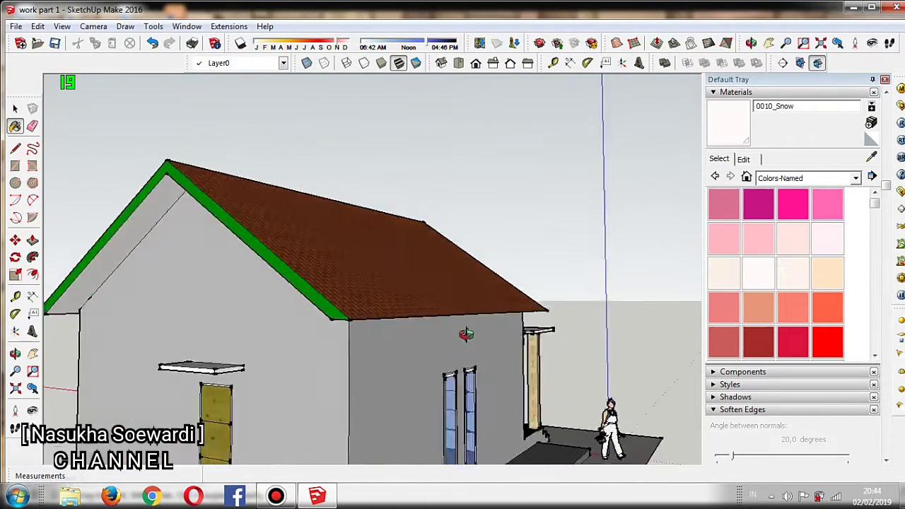
pyautogui.moveTo(279, 316); pyautogui.dragTo(521, 306, button='middle')
pyautogui.scroll(2, 521, 306)
pyautogui.scroll(1, 505, 207)
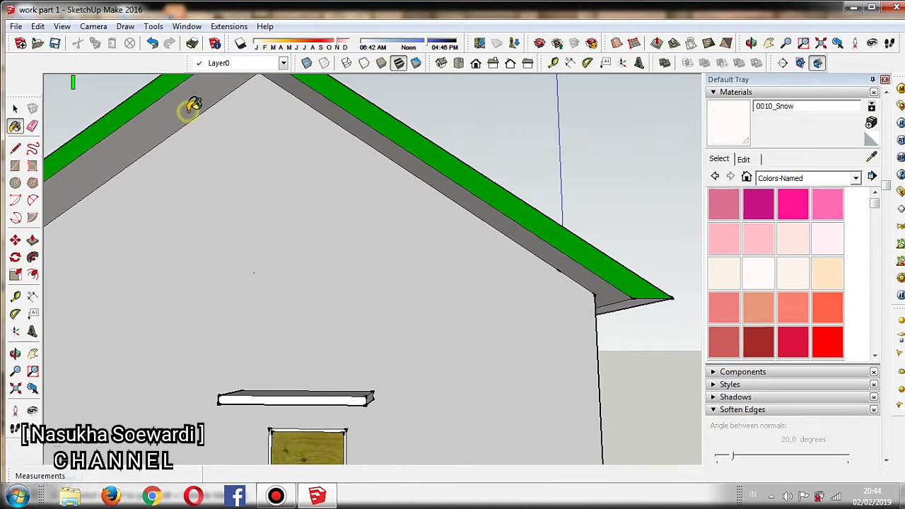
pyautogui.moveTo(656, 320)
pyautogui.mouseDown(button='middle')
pyautogui.moveTo(565, 283)
pyautogui.moveTo(592, 259)
pyautogui.mouseUp(button='middle')
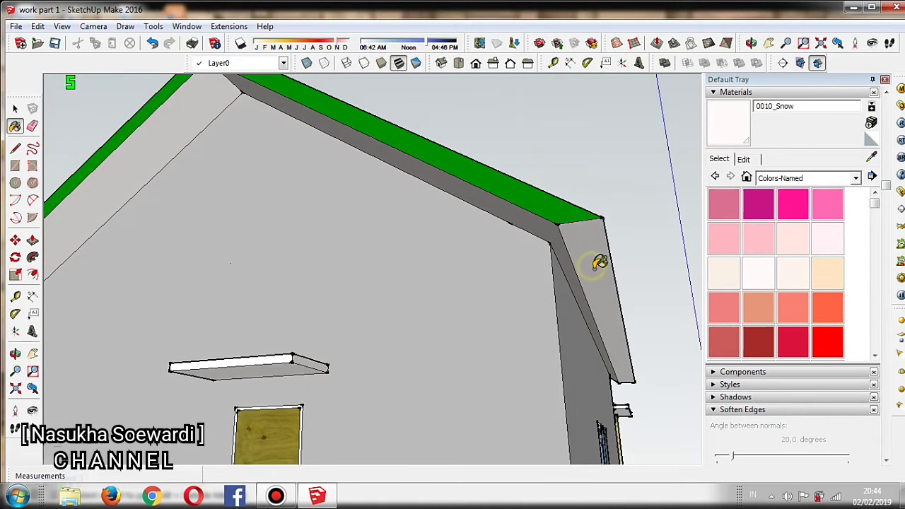
pyautogui.scroll(-3, 598, 263)
pyautogui.scroll(-2, 626, 354)
pyautogui.moveTo(529, 344)
pyautogui.mouseDown(button='middle')
pyautogui.moveTo(400, 374)
pyautogui.moveTo(497, 330)
pyautogui.moveTo(424, 353)
pyautogui.mouseUp(button='middle')
pyautogui.scroll(3, 391, 327)
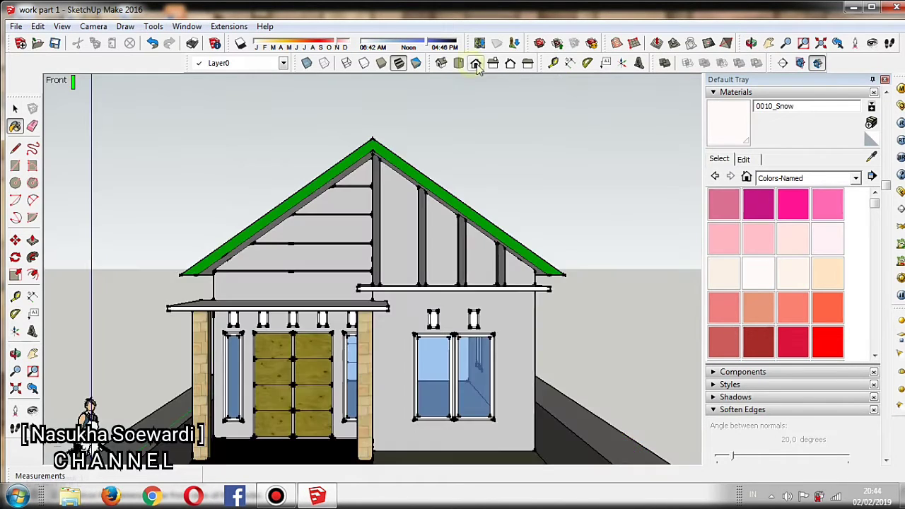
# - Switch to the standard Front view and close the Default Tray
pyautogui.click(475, 63)
pyautogui.scroll(-2, 382, 223)
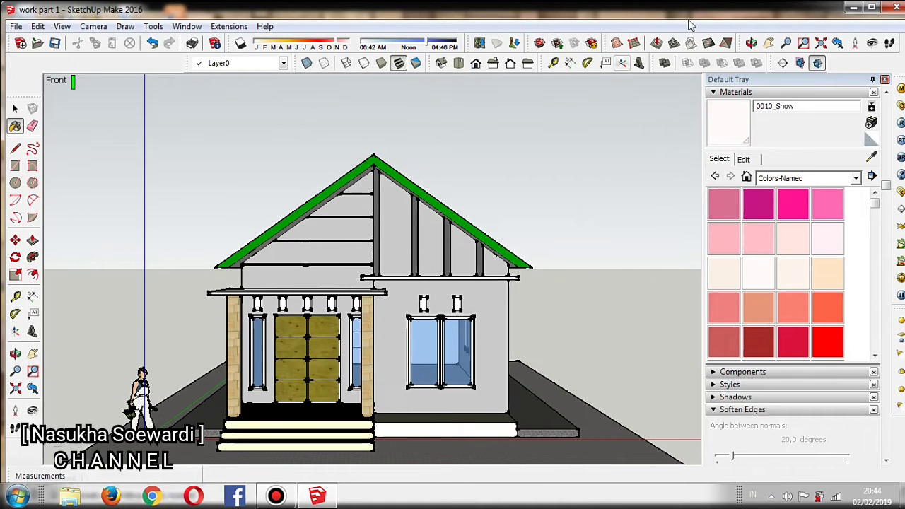
pyautogui.click(884, 80)
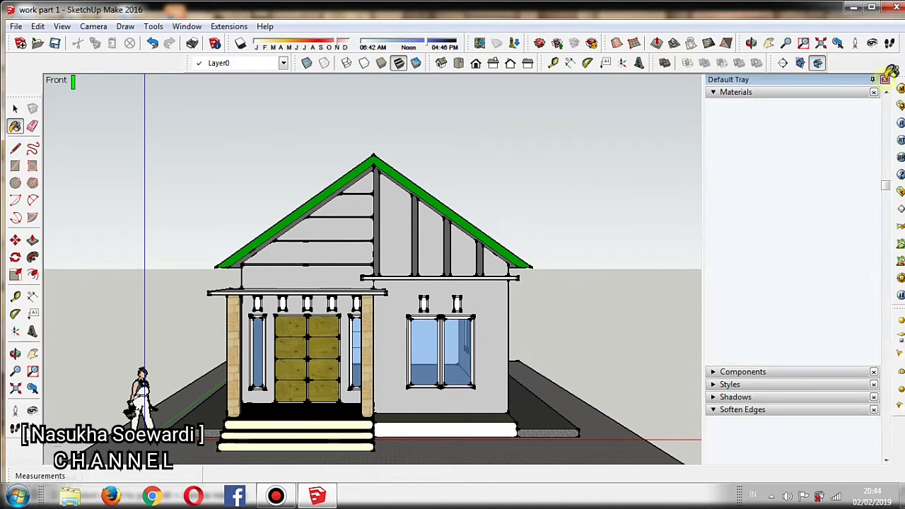
pyautogui.scroll(1, 471, 360)
pyautogui.scroll(2, 475, 358)
pyautogui.scroll(-1, 475, 358)
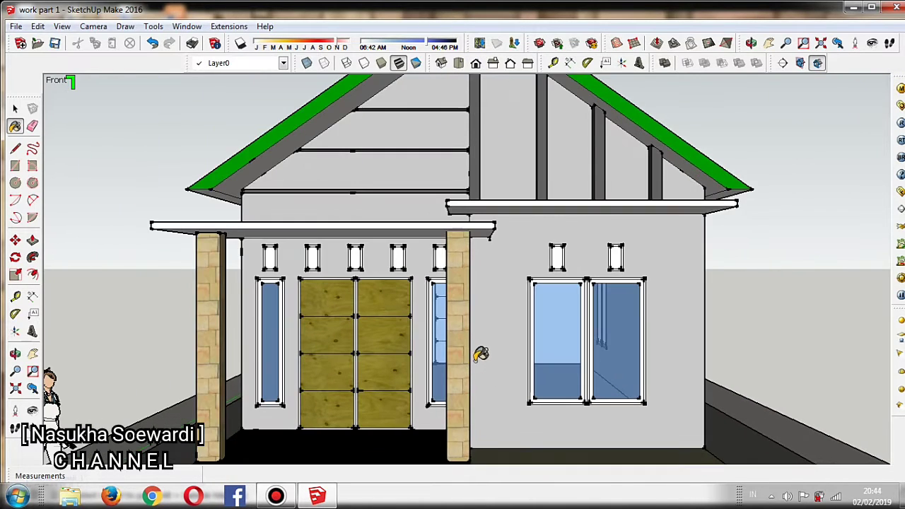
pyautogui.scroll(-1, 479, 349)
pyautogui.scroll(-1, 519, 360)
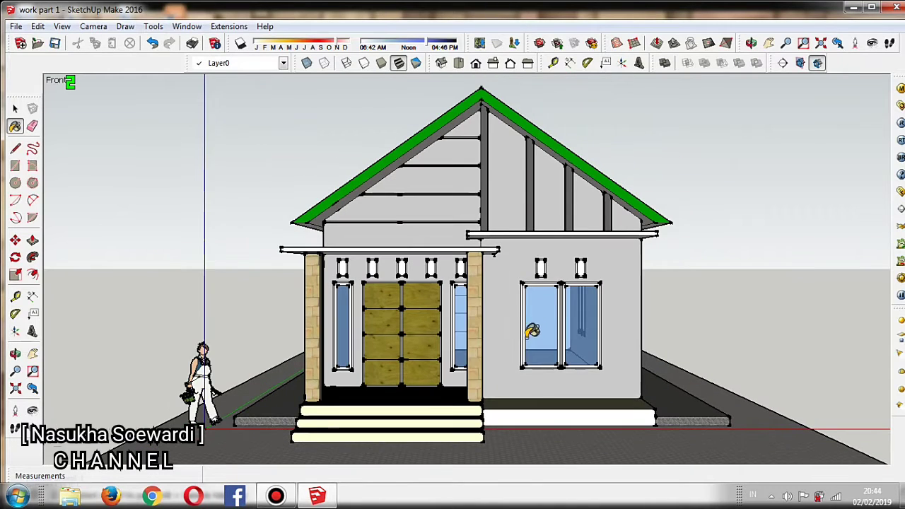
pyautogui.scroll(1, 542, 412)
pyautogui.scroll(-1, 516, 427)
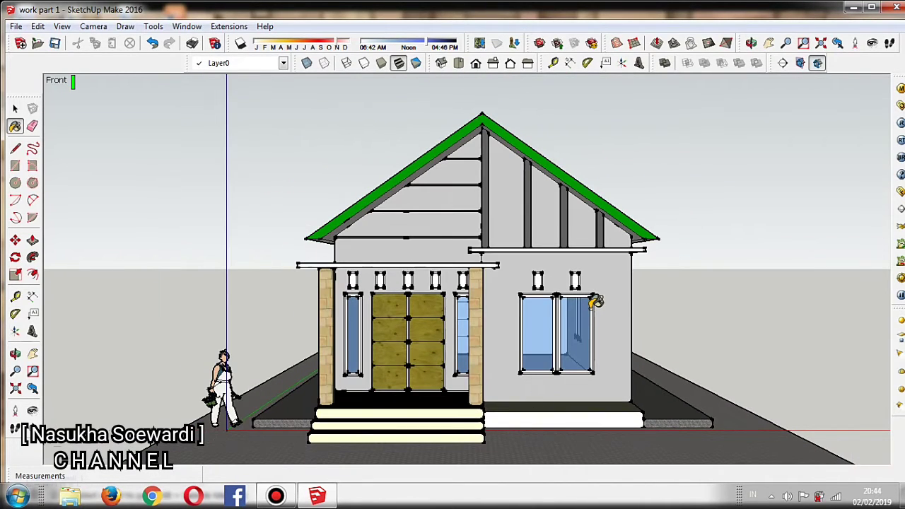
pyautogui.scroll(1, 653, 244)
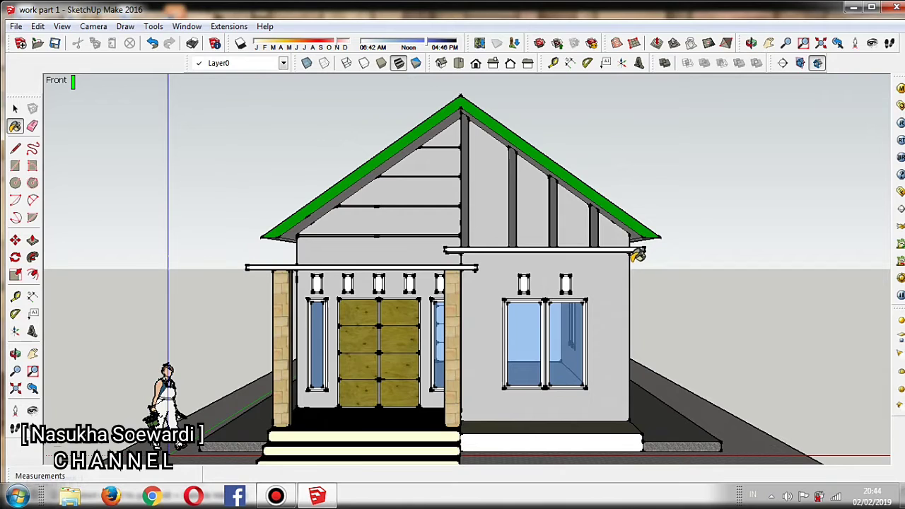
pyautogui.scroll(-1, 637, 258)
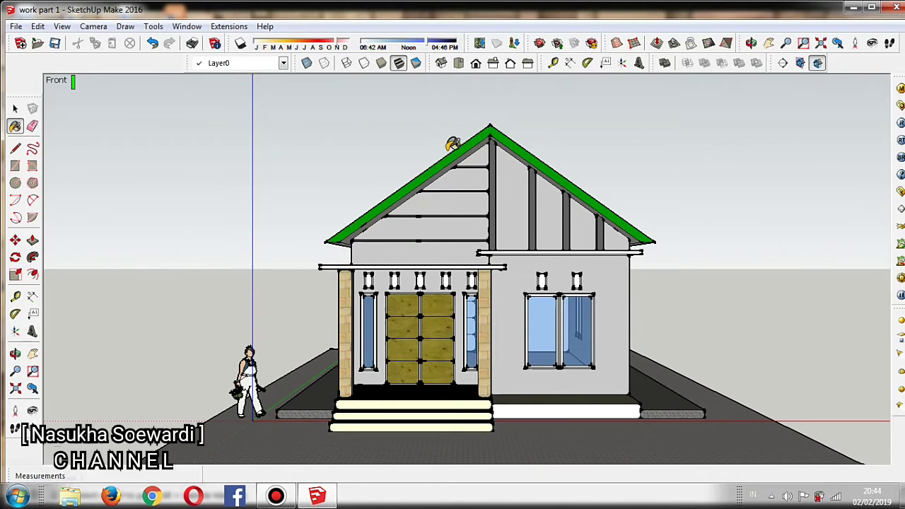
# - Pan the house into frame, render the front facade in V-Ray, and close the frame buffer
pyautogui.click(768, 43)
pyautogui.moveTo(559, 226); pyautogui.dragTo(509, 206)
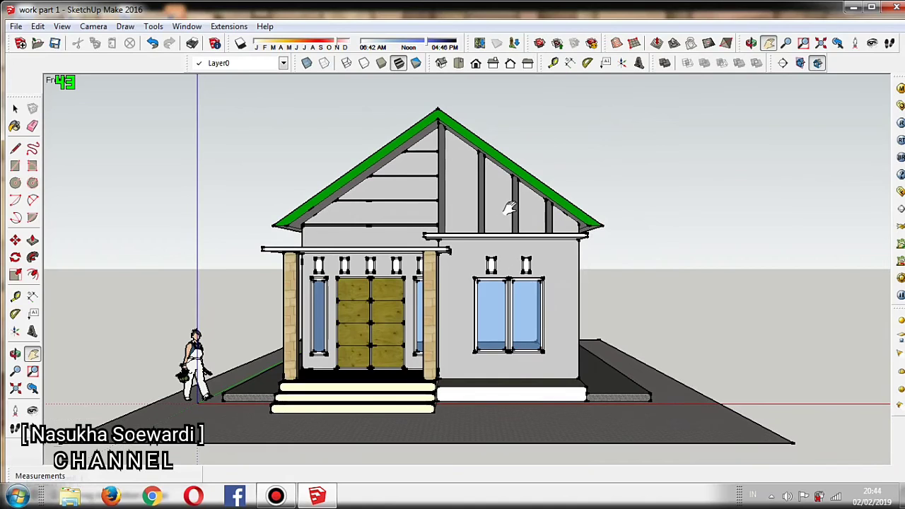
pyautogui.scroll(1, 328, 245)
pyautogui.moveTo(424, 267); pyautogui.dragTo(432, 263)
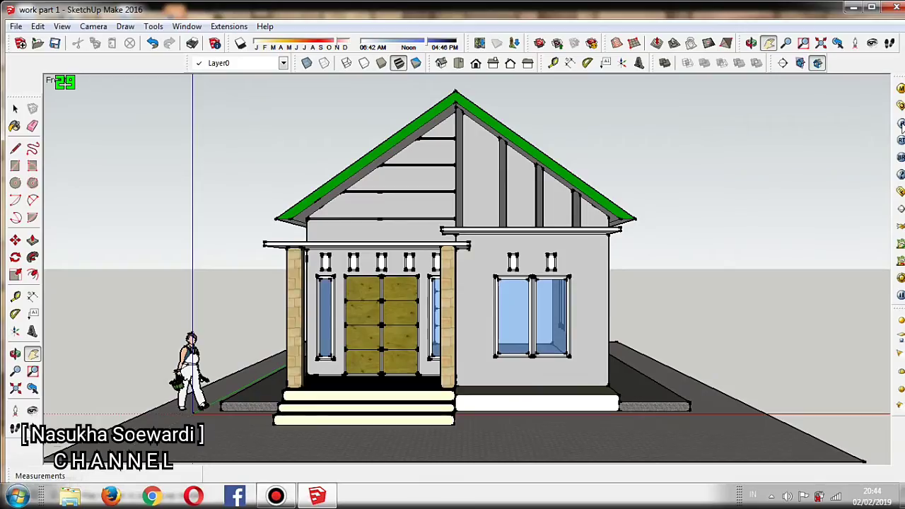
pyautogui.click(901, 123)
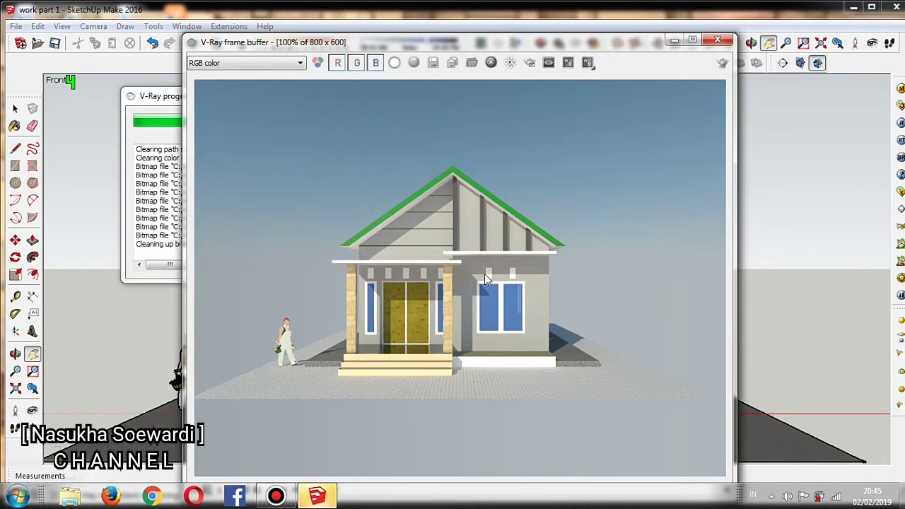
pyautogui.click(717, 40)
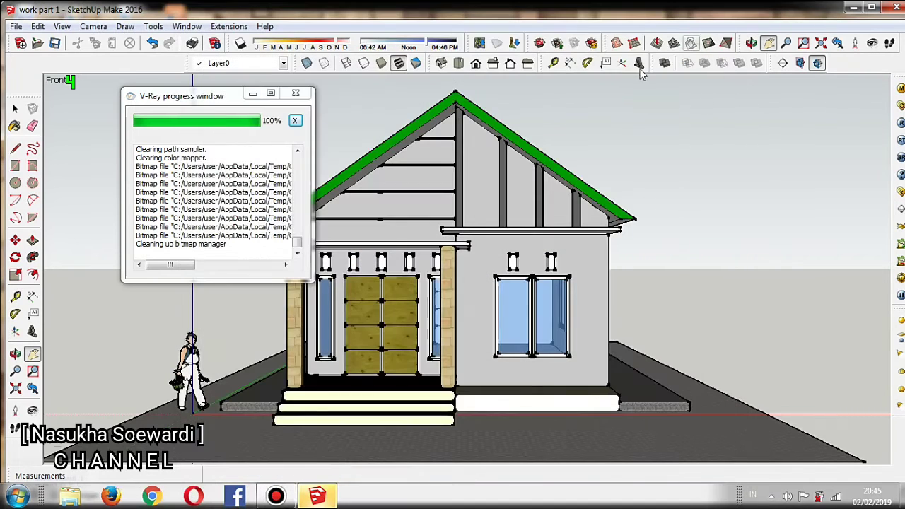
# - Close the render progress window and select 0043_SaddleBrown with the Paint Bucket
pyautogui.click(295, 92)
pyautogui.scroll(1, 382, 269)
pyautogui.scroll(2, 353, 265)
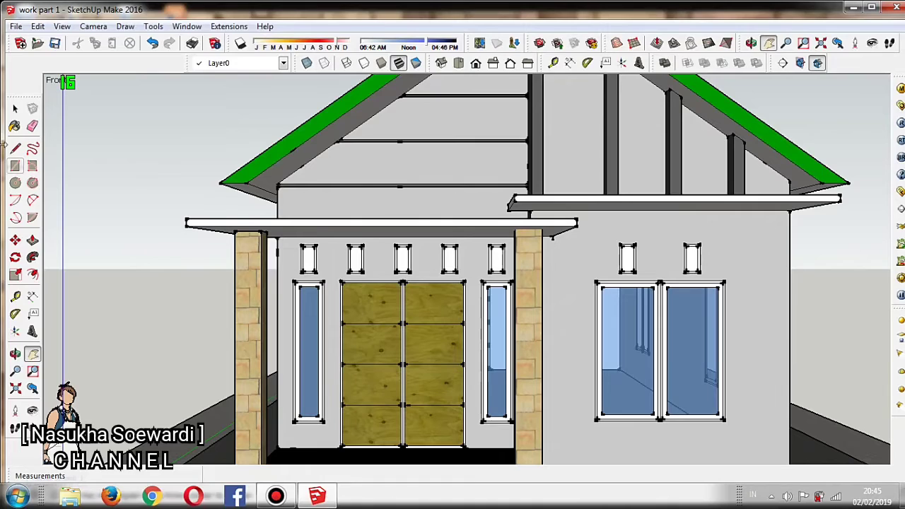
pyautogui.click(15, 126)
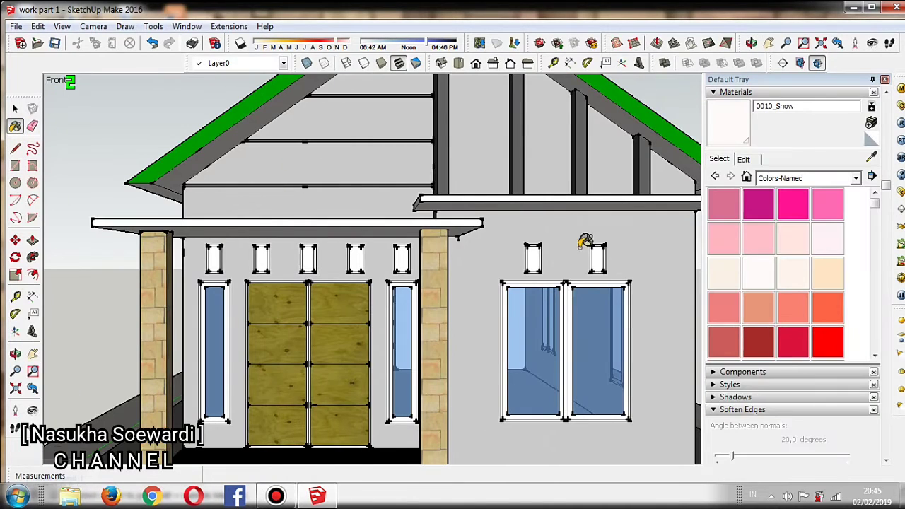
pyautogui.moveTo(875, 210); pyautogui.dragTo(875, 238)
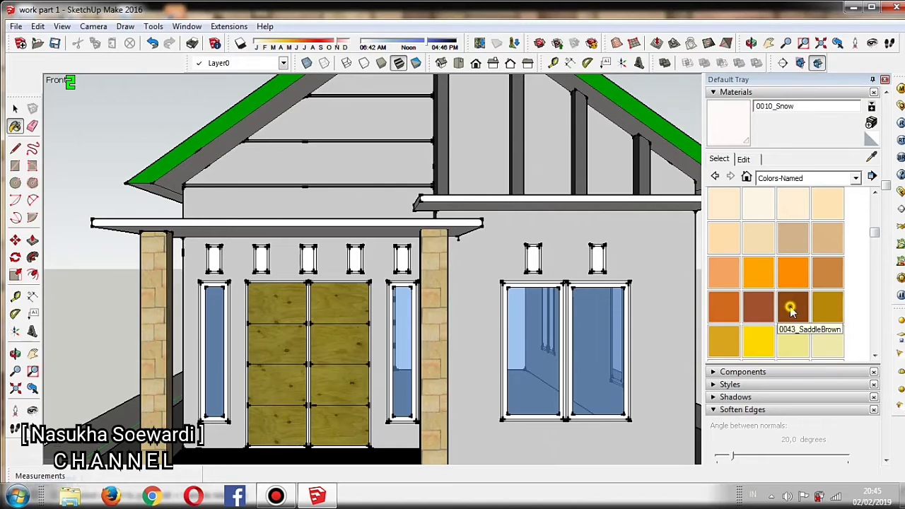
pyautogui.click(793, 312)
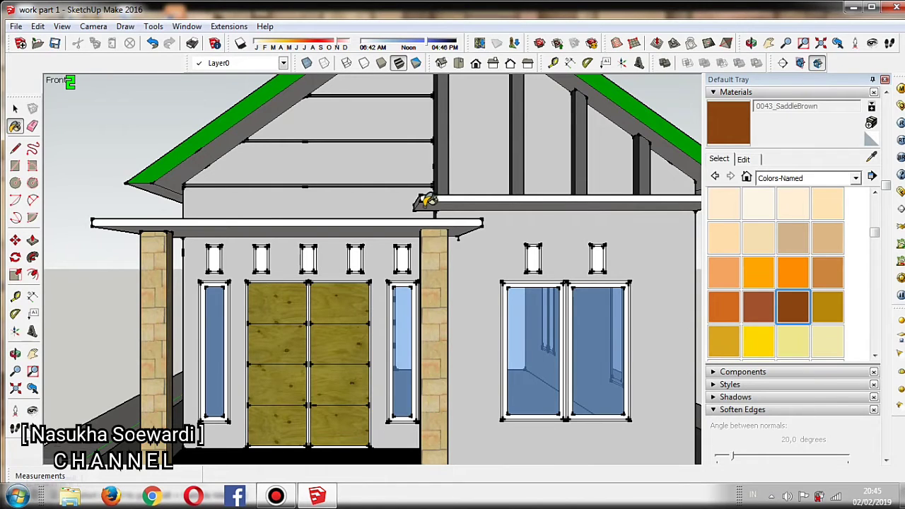
# - Paint the four small upper window frames SaddleBrown
pyautogui.scroll(3, 374, 266)
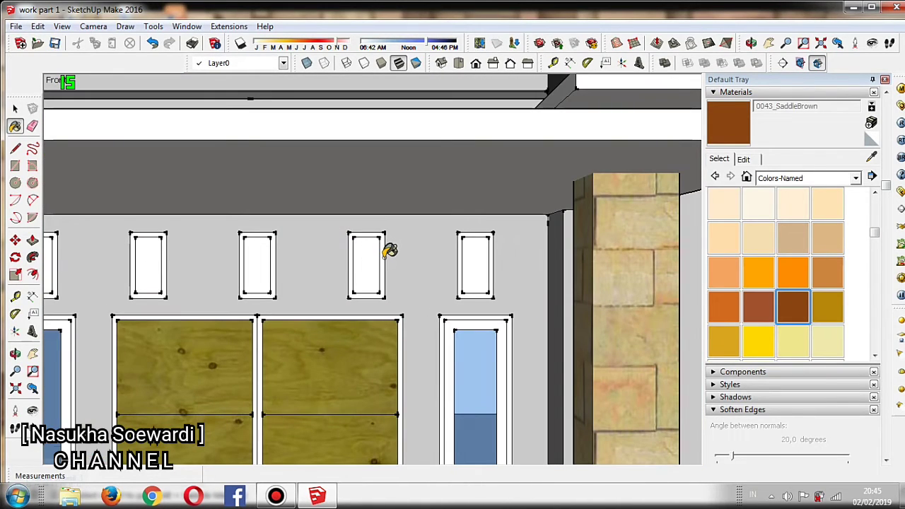
pyautogui.click(384, 255)
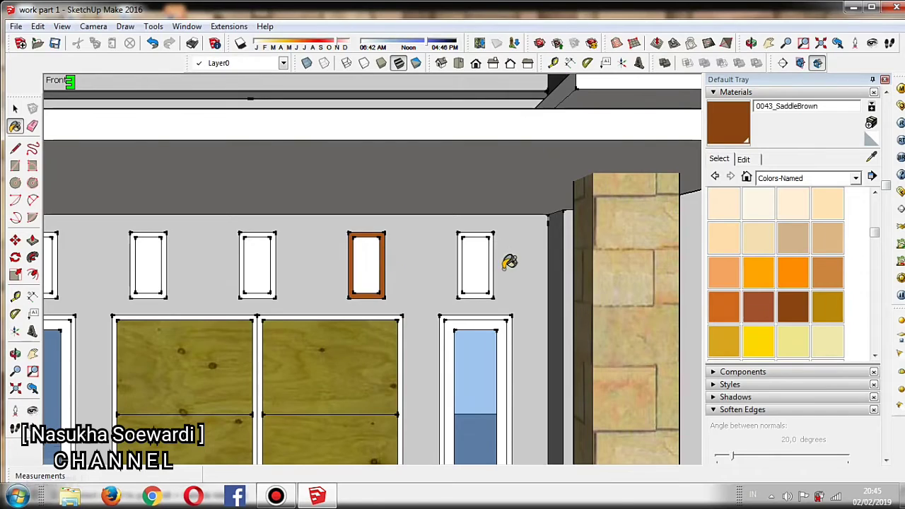
pyautogui.scroll(1, 473, 233)
pyautogui.click(463, 233)
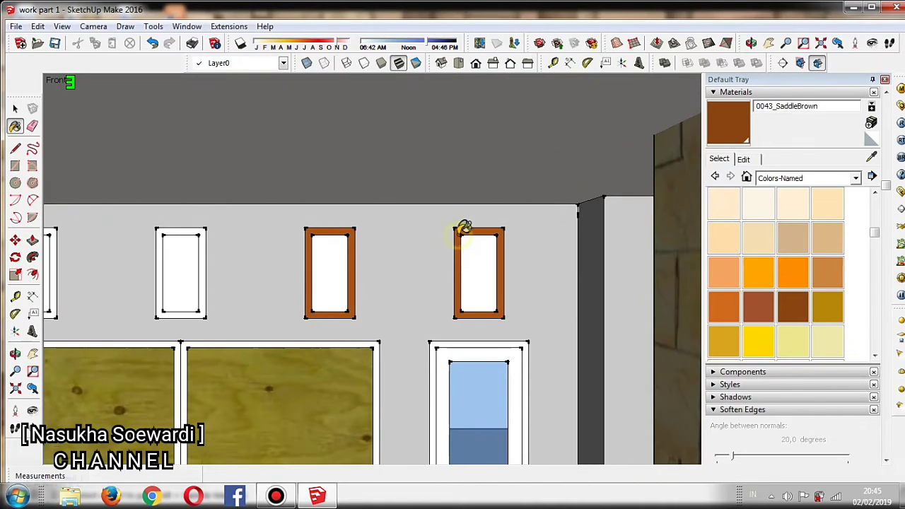
pyautogui.click(206, 234)
pyautogui.scroll(-2, 212, 254)
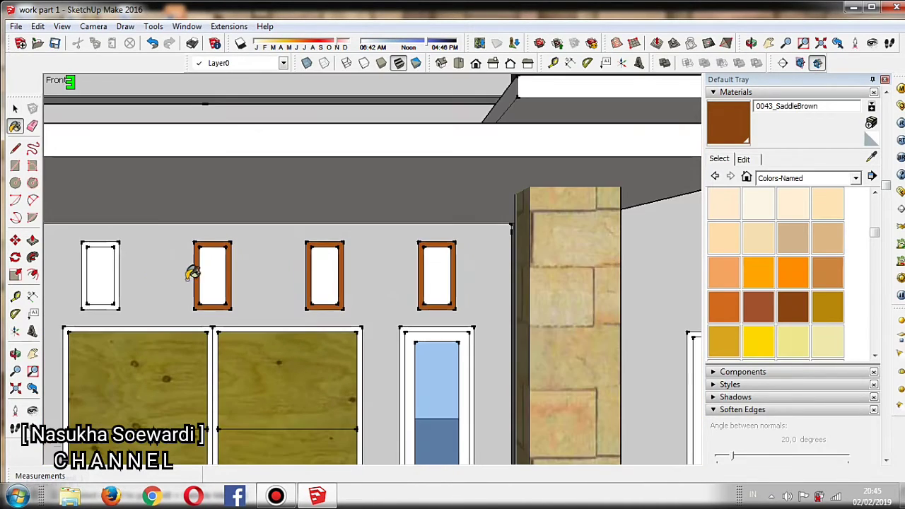
pyautogui.scroll(2, 116, 244)
pyautogui.click(112, 238)
pyautogui.scroll(-2, 205, 319)
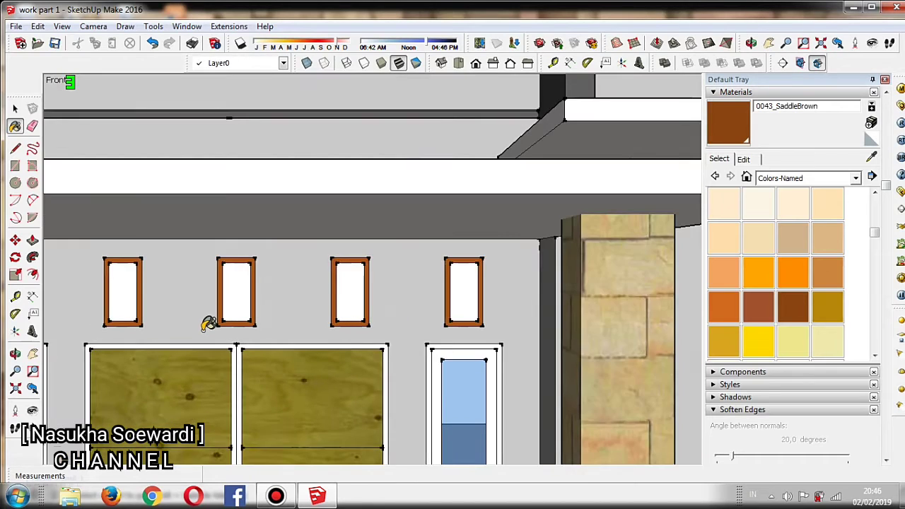
pyautogui.scroll(2, 290, 337)
# - Paint the two wood door frames, the blue side door frame and the window above it brown
pyautogui.click(283, 344)
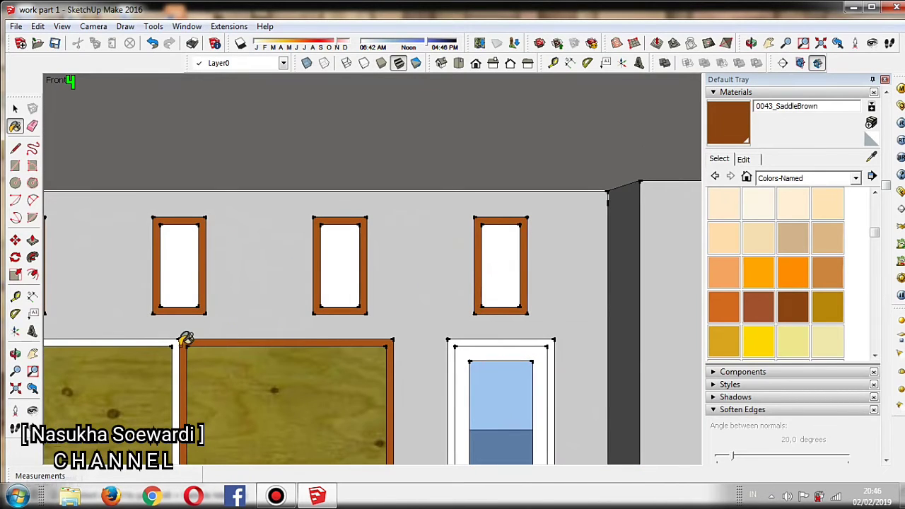
pyautogui.click(174, 344)
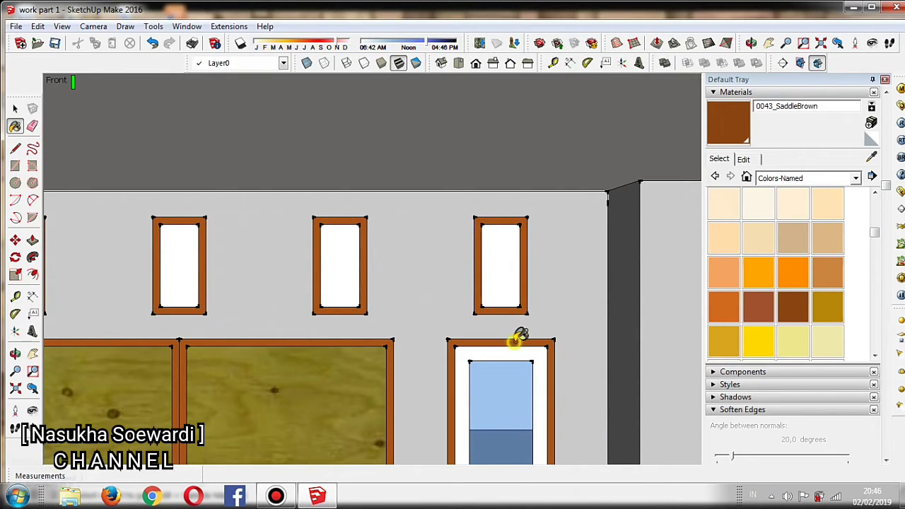
pyautogui.scroll(-3, 551, 332)
pyautogui.scroll(-1, 330, 312)
pyautogui.scroll(2, 268, 329)
pyautogui.scroll(3, 269, 330)
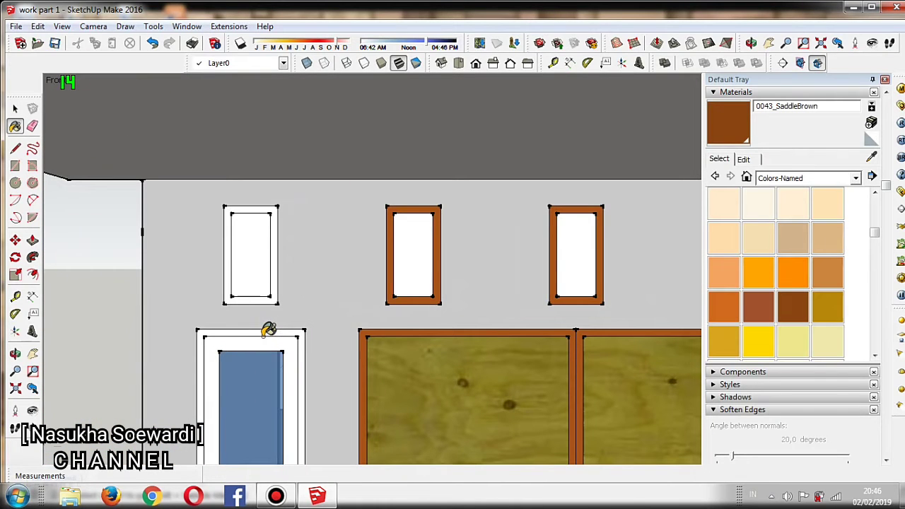
pyautogui.click(269, 330)
pyautogui.click(274, 284)
pyautogui.scroll(-3, 262, 294)
pyautogui.scroll(-2, 251, 297)
pyautogui.scroll(-1, 529, 299)
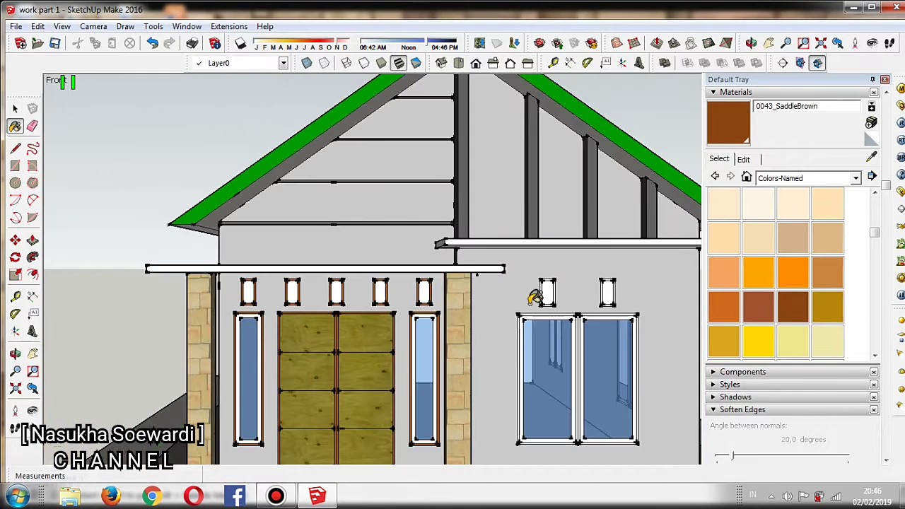
pyautogui.scroll(2, 534, 295)
pyautogui.scroll(2, 545, 280)
# - Paint the right-side small and large window frames brown, then rename the material kusen
pyautogui.click(557, 259)
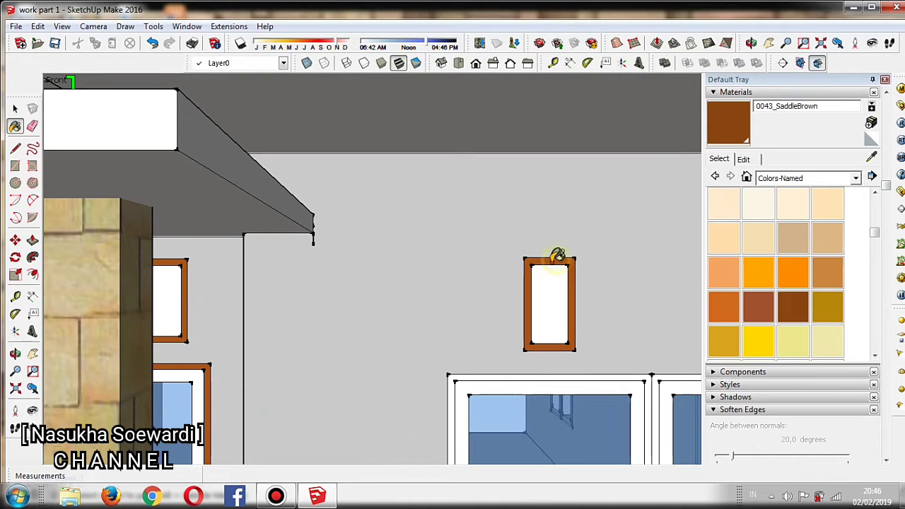
pyautogui.scroll(-2, 460, 340)
pyautogui.scroll(1, 592, 303)
pyautogui.scroll(2, 598, 300)
pyautogui.click(594, 303)
pyautogui.scroll(-2, 551, 279)
pyautogui.scroll(-2, 530, 347)
pyautogui.scroll(4, 527, 348)
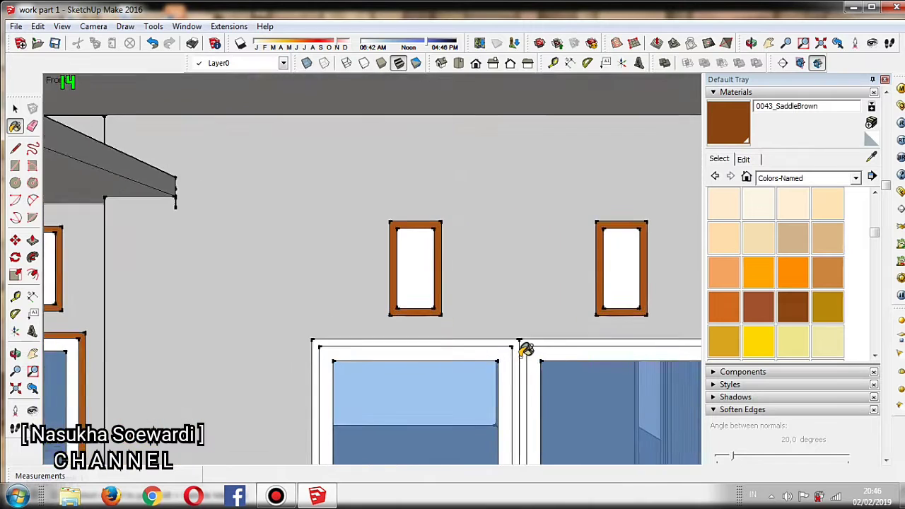
pyautogui.scroll(1, 526, 349)
pyautogui.click(518, 338)
pyautogui.click(542, 334)
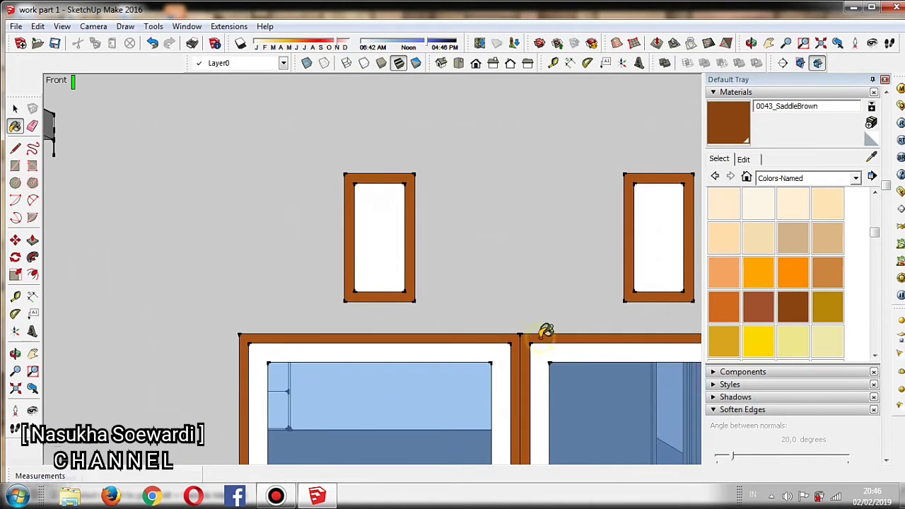
pyautogui.scroll(-1, 501, 299)
pyautogui.scroll(-1, 500, 299)
pyautogui.scroll(-2, 501, 299)
pyautogui.scroll(-1, 501, 299)
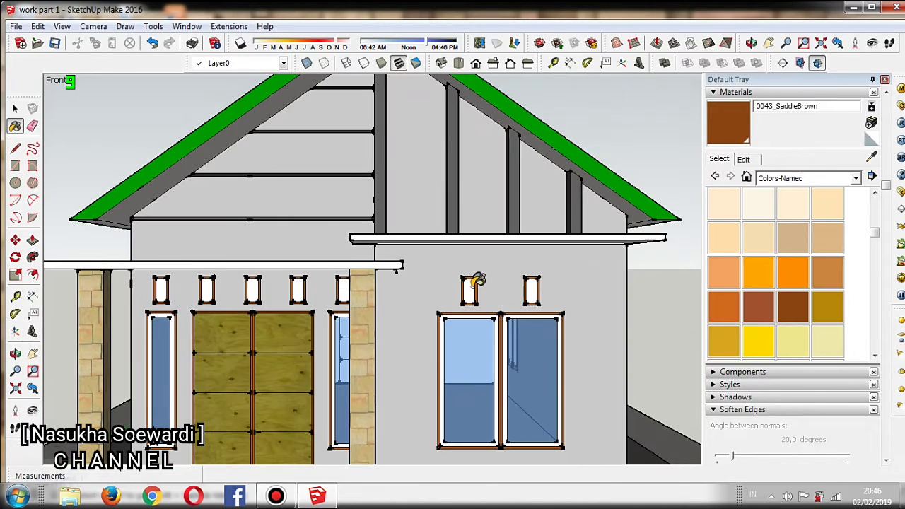
pyautogui.scroll(-1, 478, 281)
pyautogui.scroll(1, 362, 334)
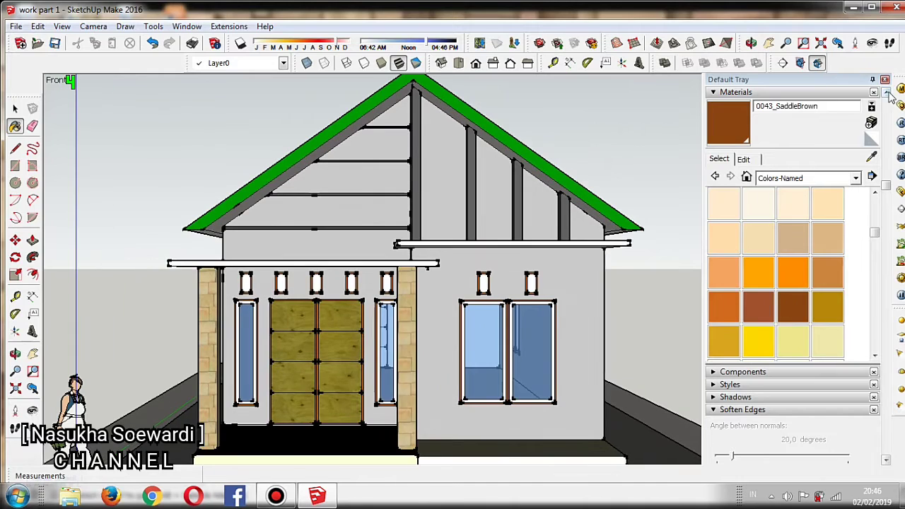
pyautogui.click(824, 106)
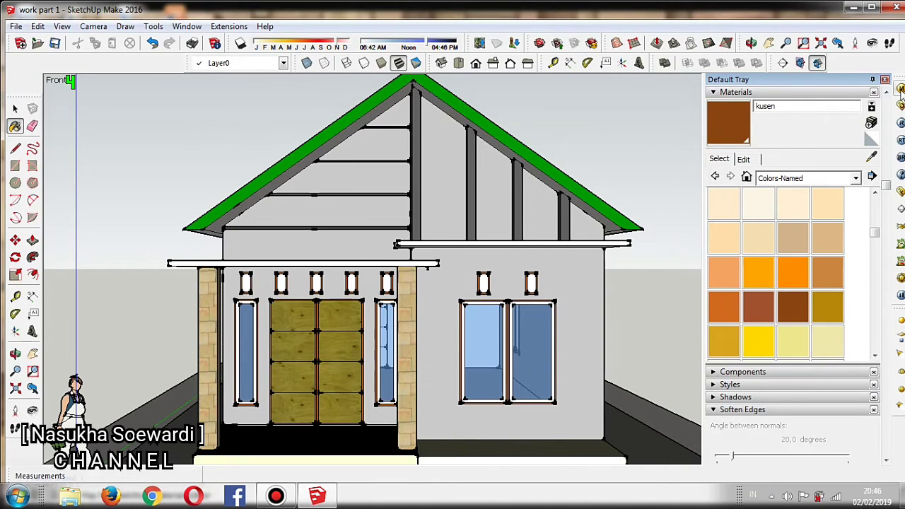
# - Add a V-Ray Reflection layer to kusen, preview it, and close the editor and Default Tray
pyautogui.click(900, 87)
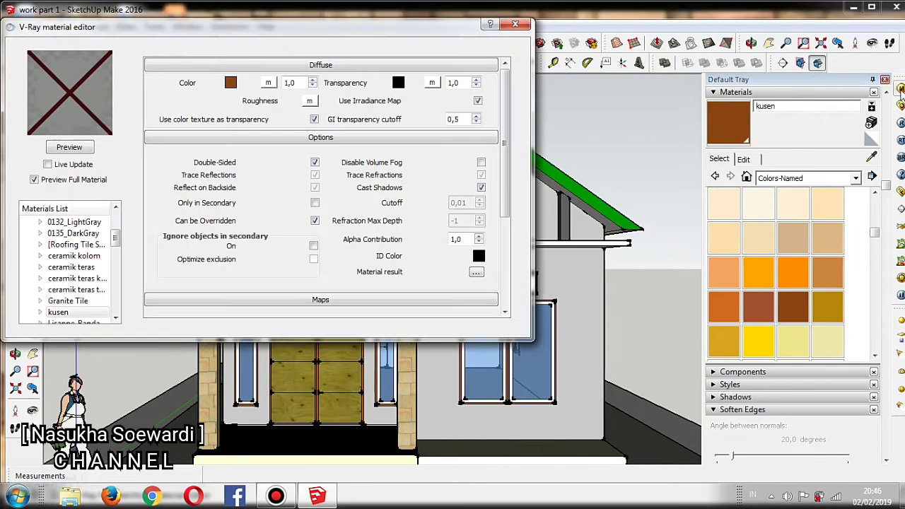
pyautogui.rightClick(83, 313)
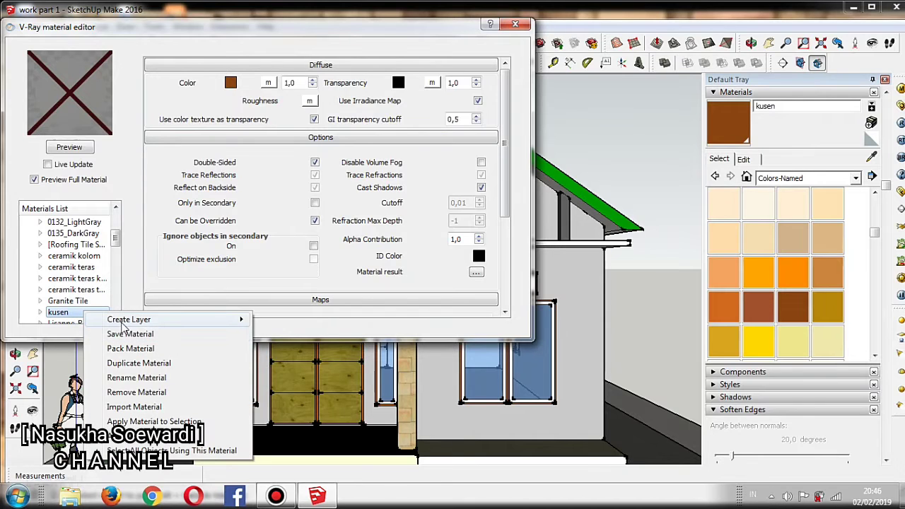
pyautogui.click(284, 337)
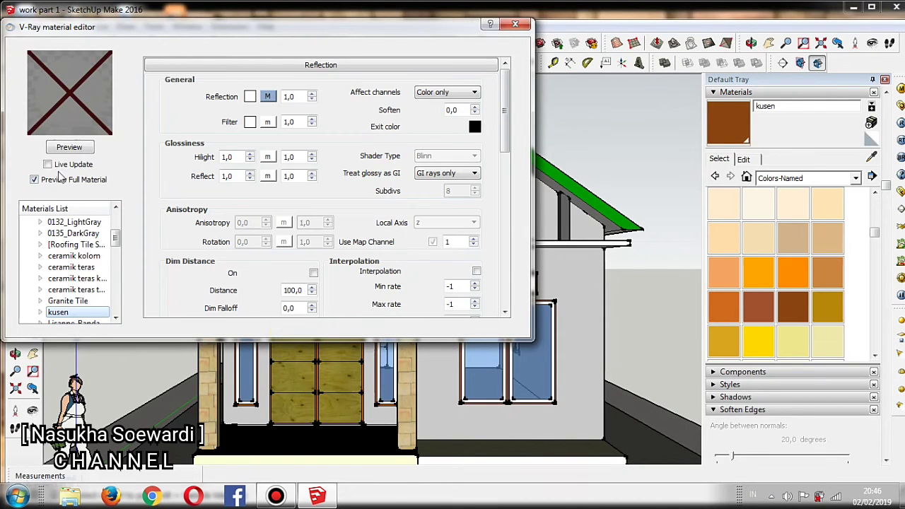
pyautogui.click(69, 147)
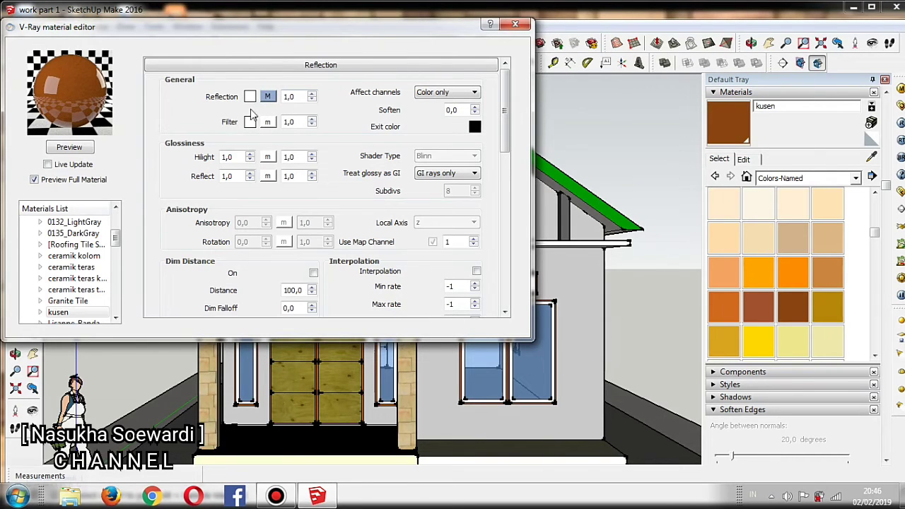
pyautogui.click(515, 25)
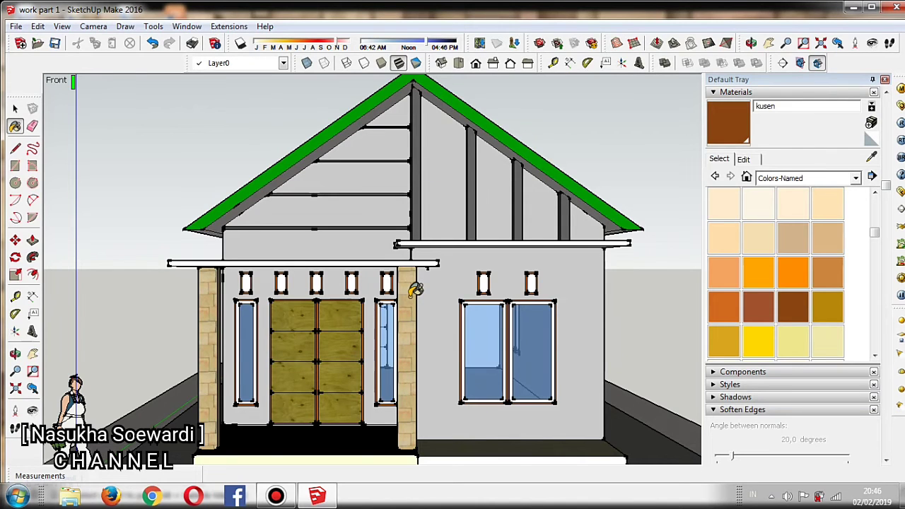
pyautogui.click(885, 79)
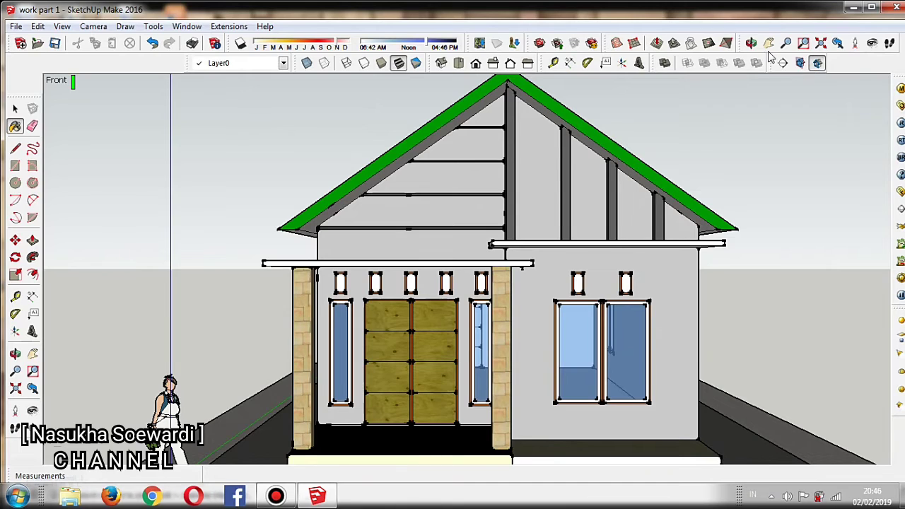
# - Zoom out and pan so the house front and entry steps sit centred in the view
pyautogui.scroll(-1, 601, 156)
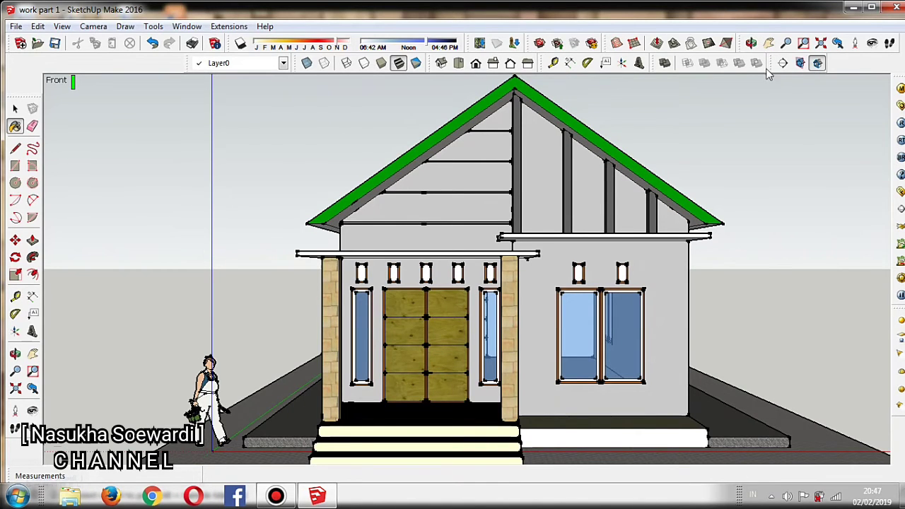
pyautogui.click(768, 43)
pyautogui.moveTo(632, 146)
pyautogui.mouseDown()
pyautogui.moveTo(585, 148)
pyautogui.moveTo(559, 175)
pyautogui.mouseUp()
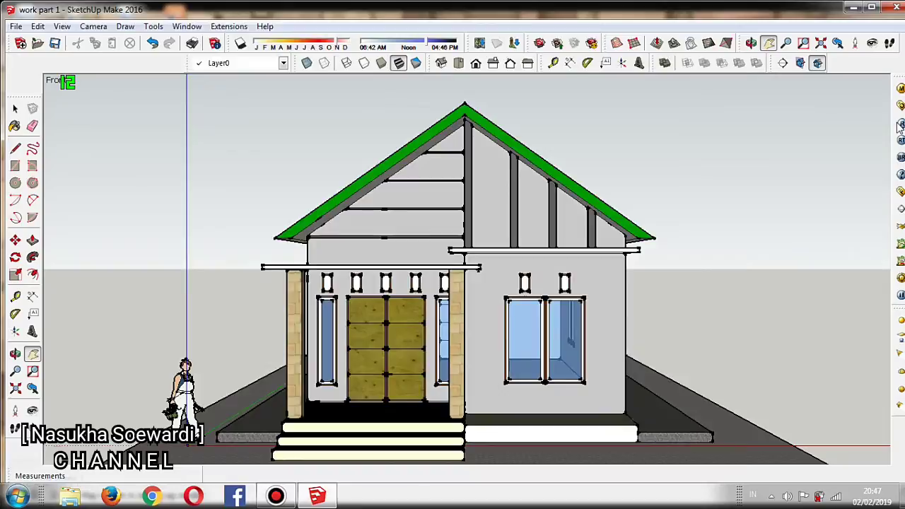
# - Render the house front in V-Ray as an 800 x 600 image
pyautogui.click(899, 125)
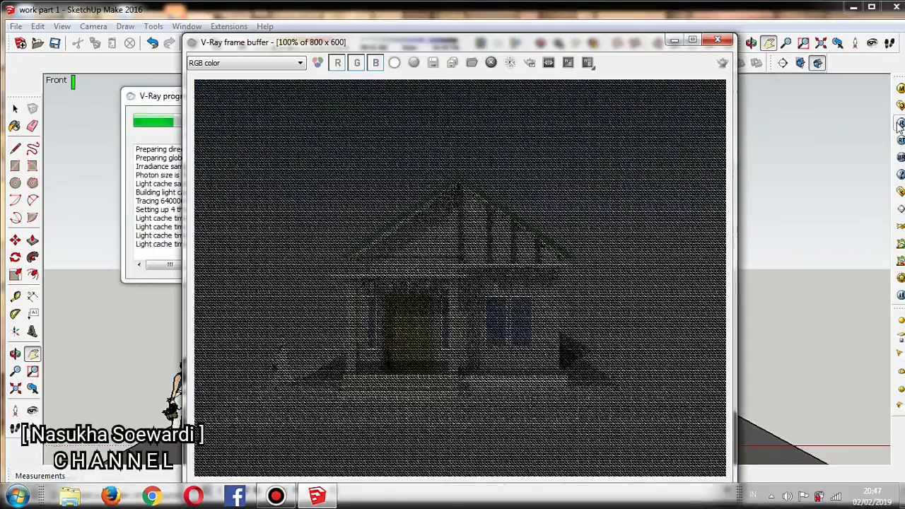